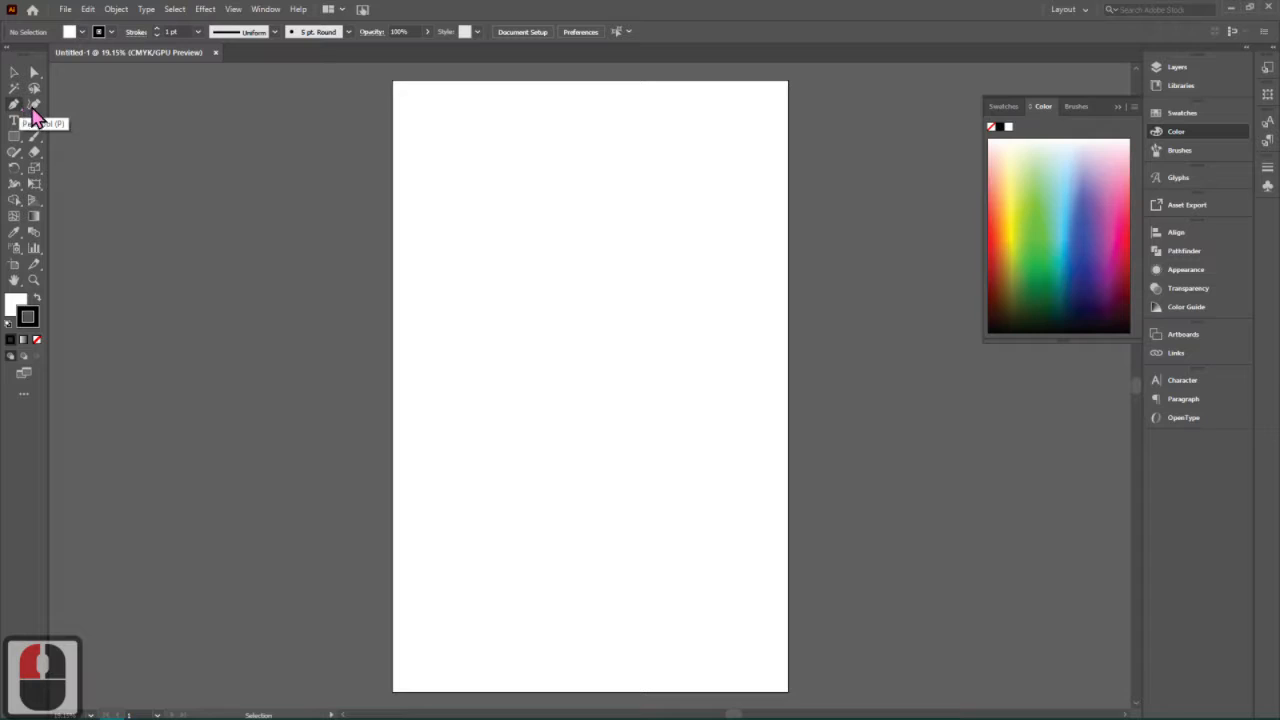
pyautogui.click(265, 10)
pyautogui.moveTo(333, 148)
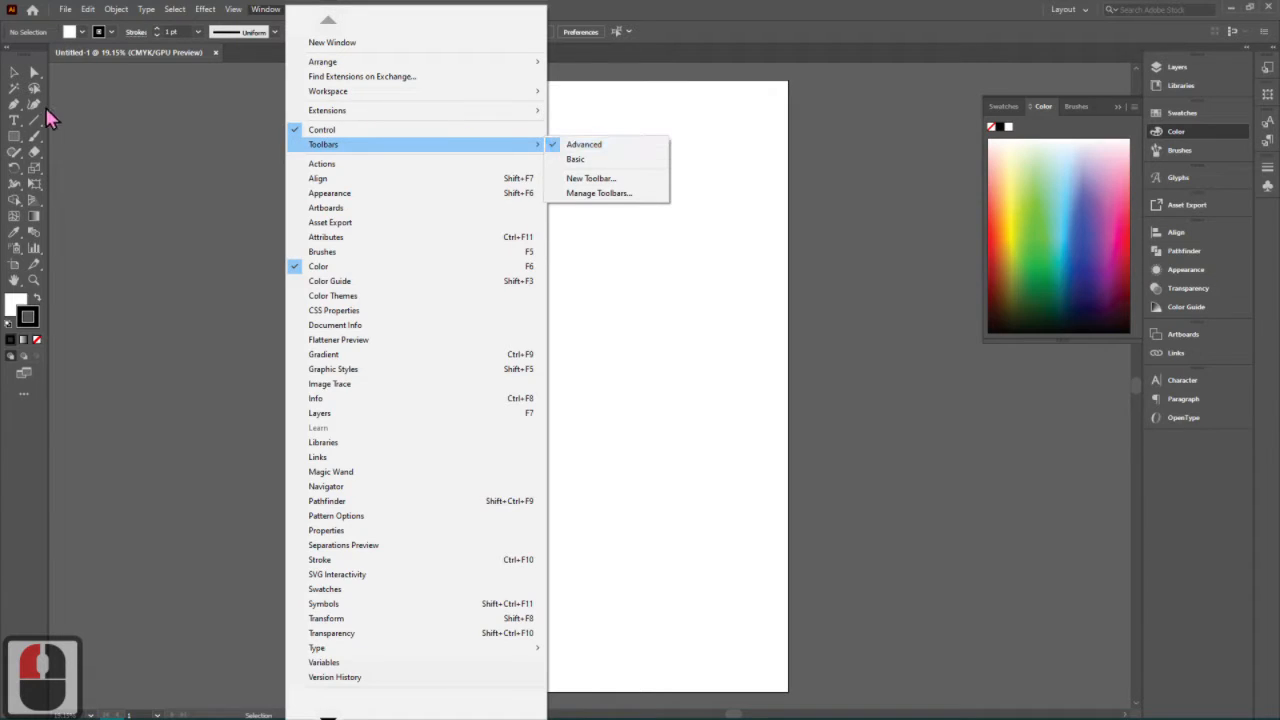
pyautogui.click(15, 104)
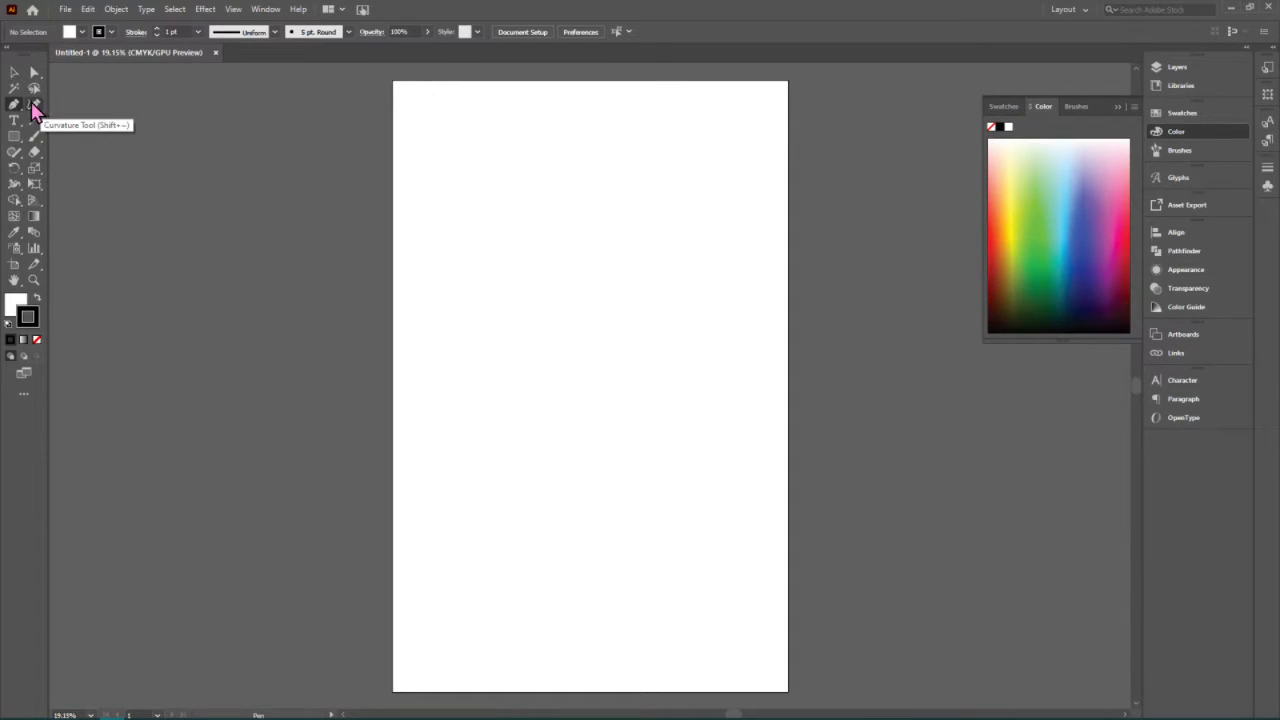
pyautogui.moveTo(14, 106); pyautogui.dragTo(76, 138)
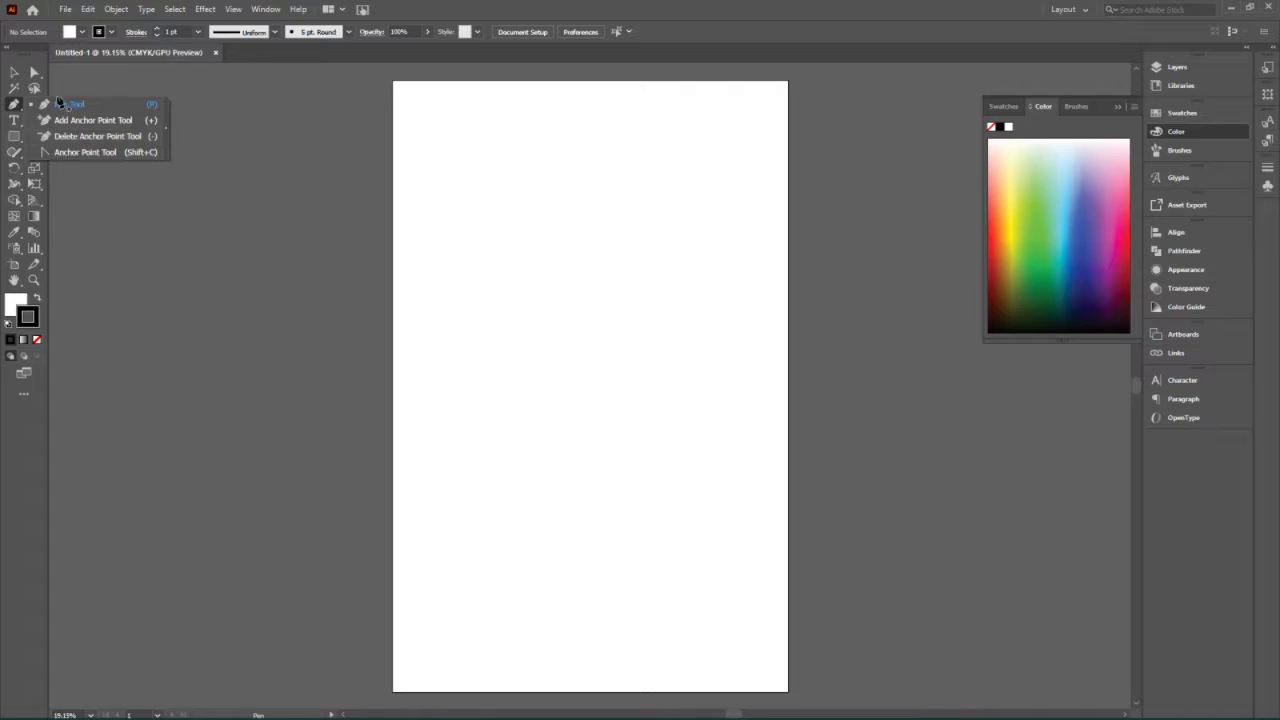
# Draw a closed, jagged straight-sided shape with the Pen tool on the upper artboard, about 8.1 in wide and 8.1 in high
pyautogui.click(14, 110)
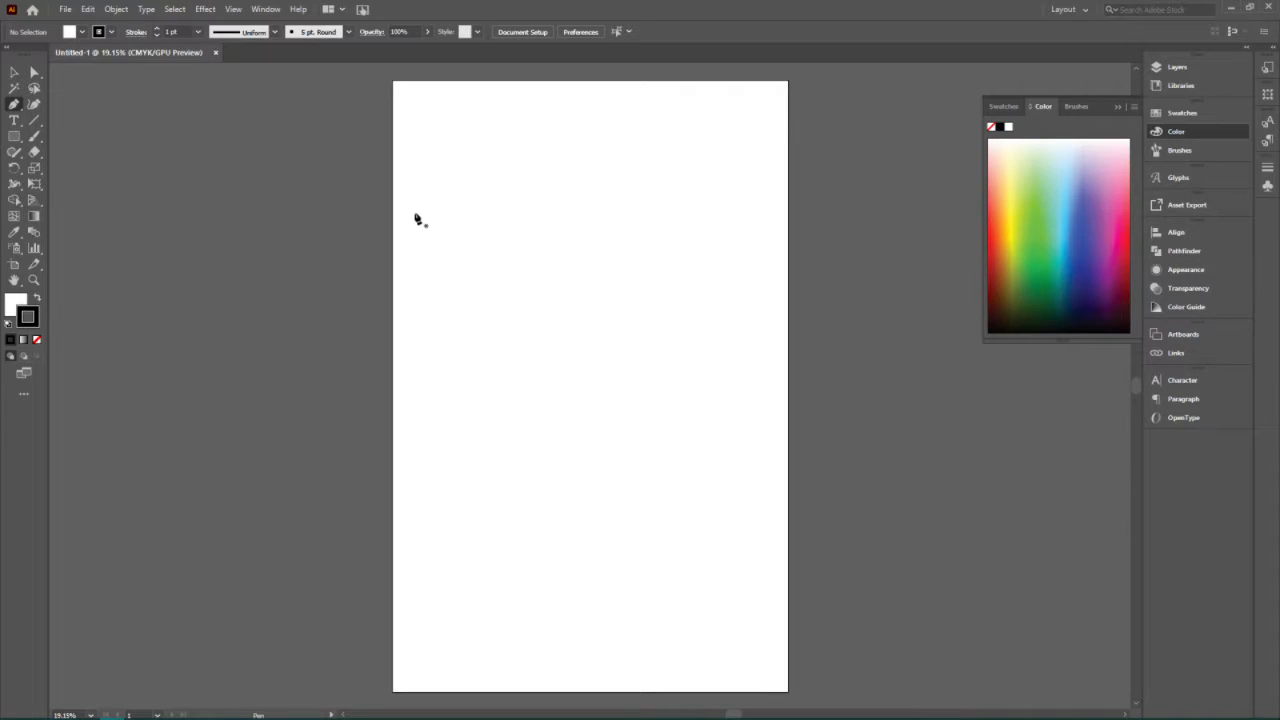
pyautogui.click(419, 120)
pyautogui.click(487, 235)
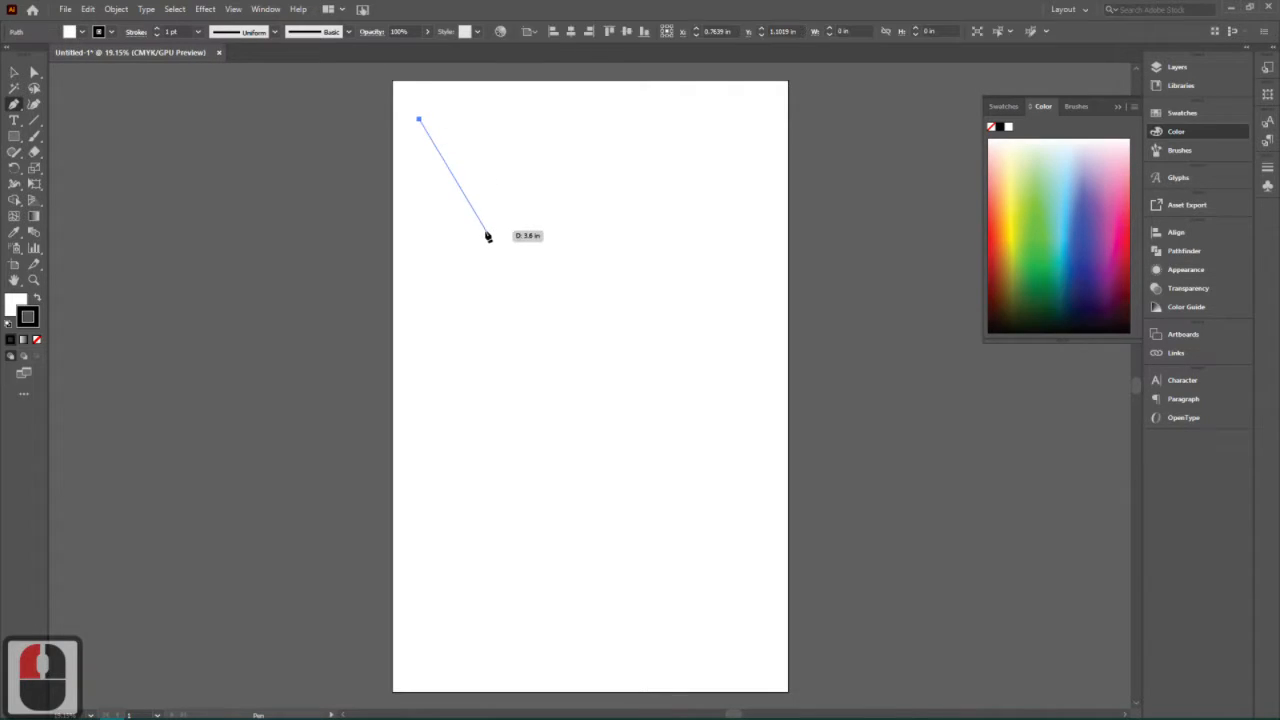
pyautogui.click(485, 232)
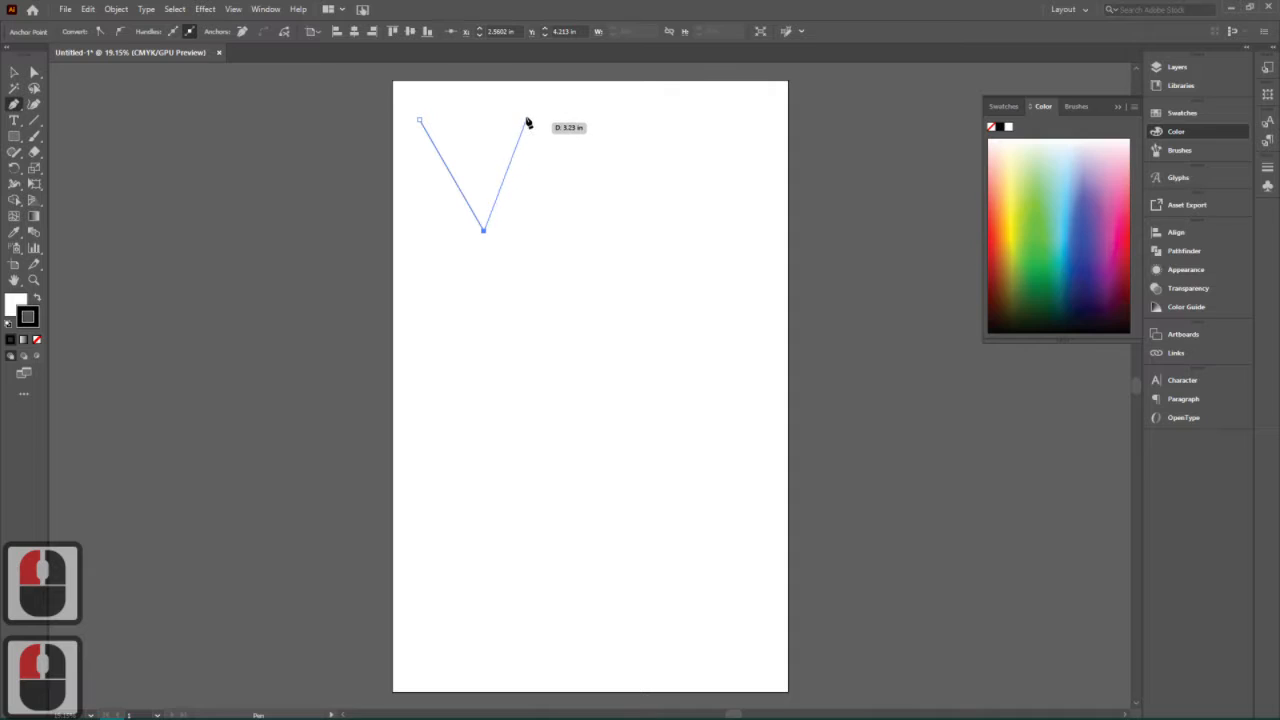
pyautogui.click(526, 120)
pyautogui.click(551, 193)
pyautogui.click(577, 181)
pyautogui.click(610, 190)
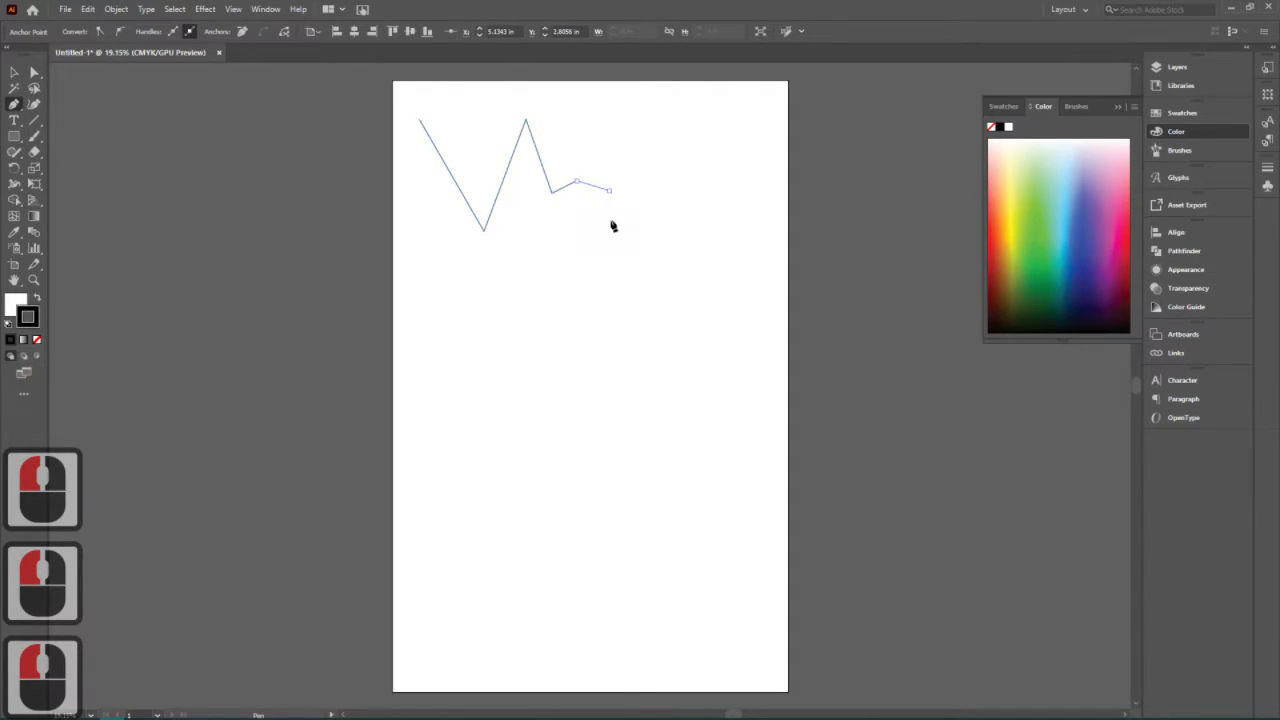
pyautogui.click(609, 231)
pyautogui.click(574, 261)
pyautogui.click(499, 281)
pyautogui.click(523, 339)
pyautogui.click(606, 312)
pyautogui.press('Escape')
pyautogui.click(662, 263)
pyautogui.click(697, 311)
pyautogui.click(674, 354)
pyautogui.click(526, 410)
pyautogui.click(447, 402)
pyautogui.click(406, 313)
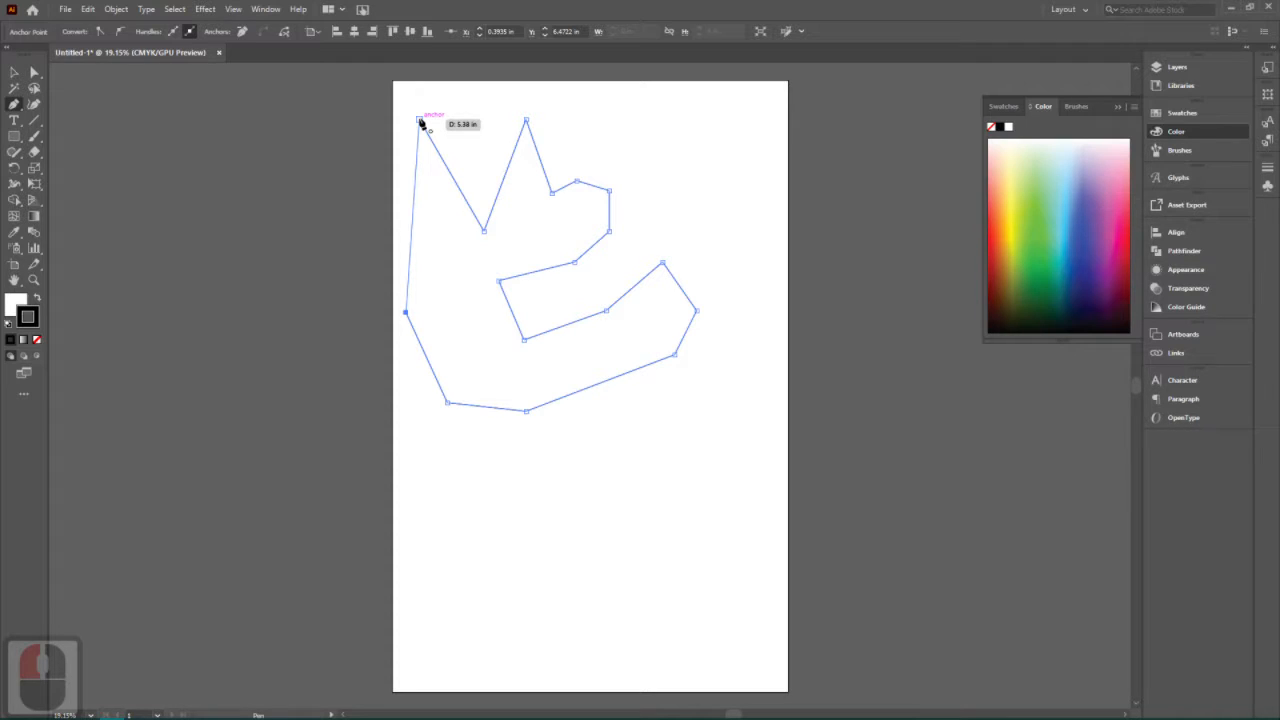
pyautogui.click(420, 121)
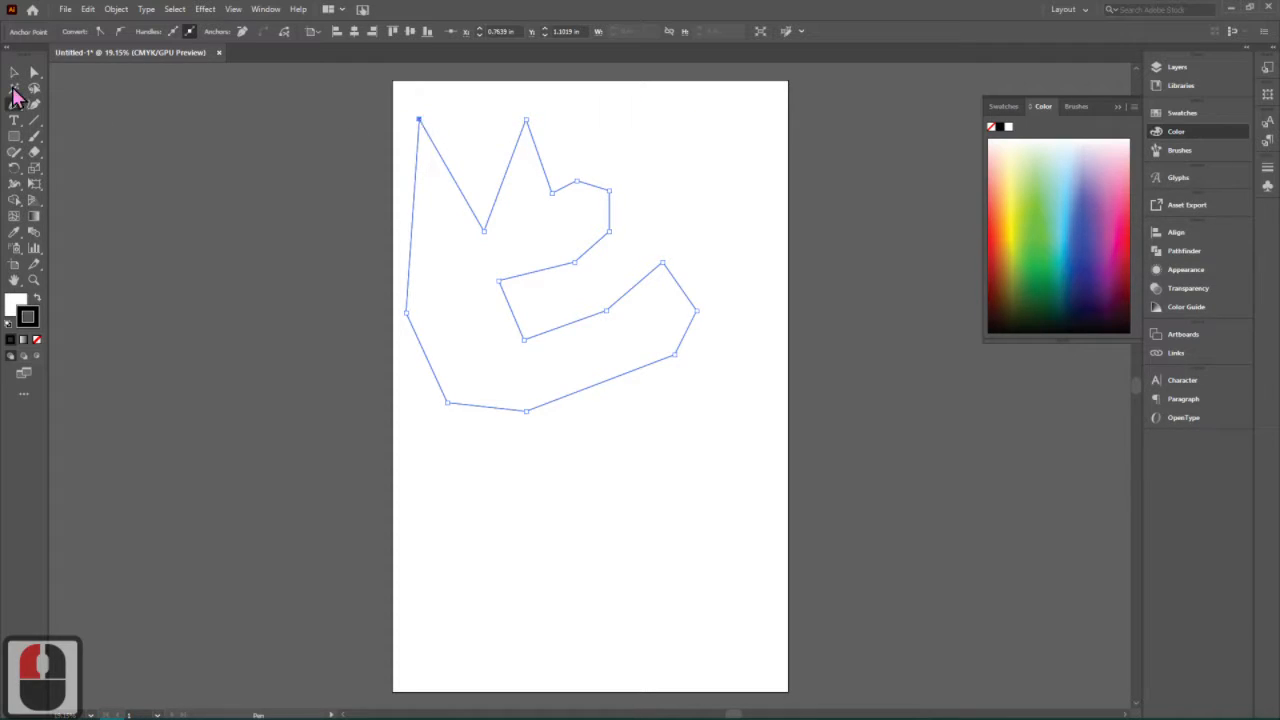
# Move the jagged closed shape off the artboard onto the empty canvas to its left and deselect it
pyautogui.click(14, 75)
pyautogui.click(14, 78)
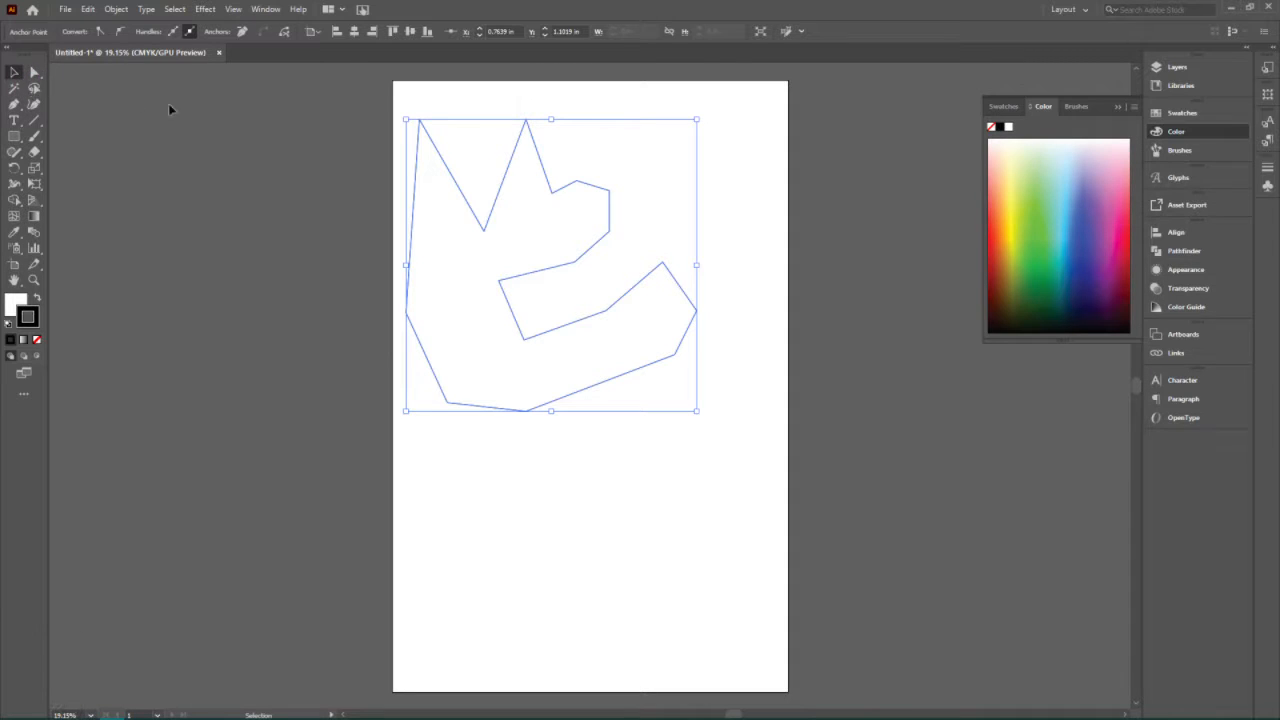
pyautogui.moveTo(496, 359); pyautogui.dragTo(166, 371)
pyautogui.click(342, 93)
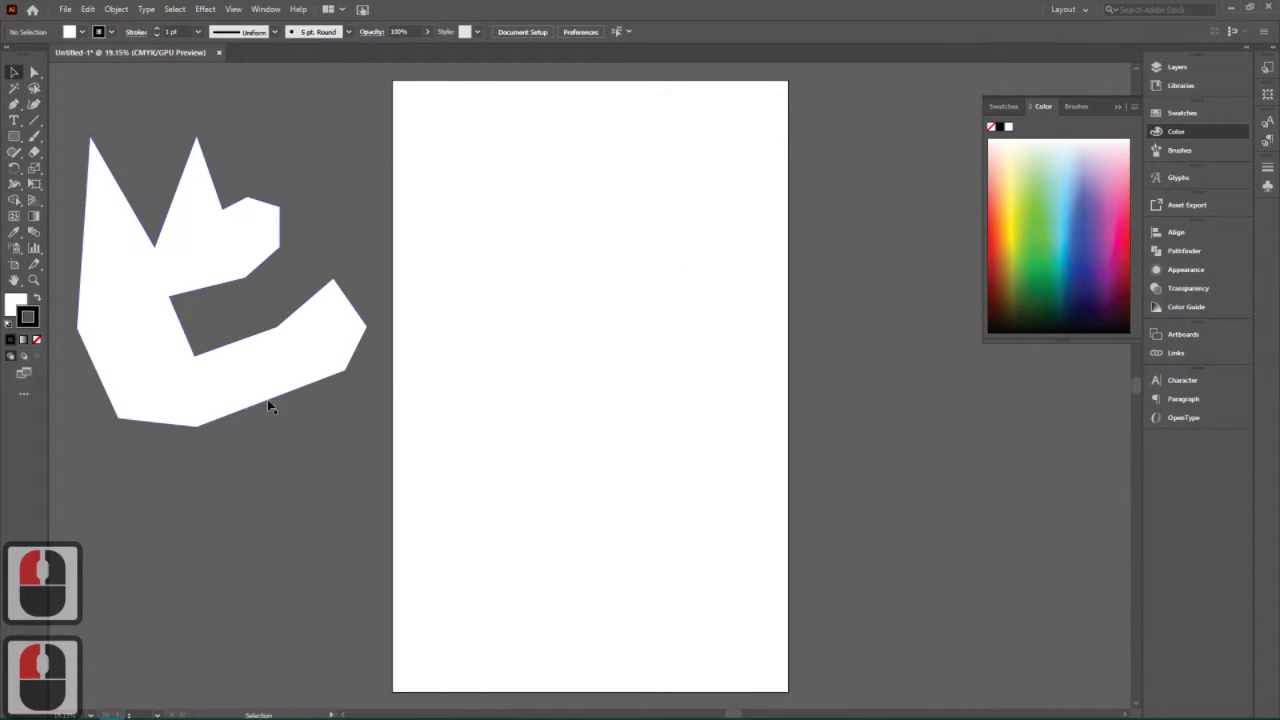
# Set the jagged shape's stroke weight to 8 pt and deselect it
pyautogui.click(137, 320)
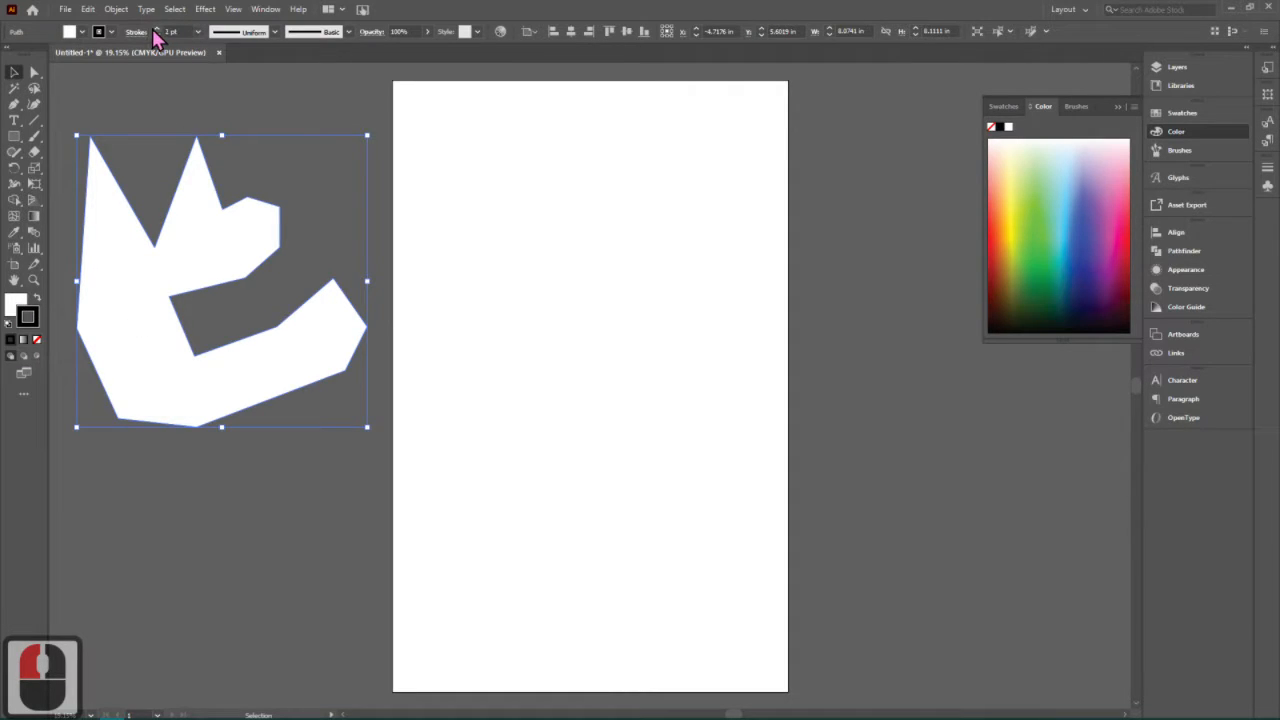
pyautogui.click(156, 28)
pyautogui.click(156, 28)
pyautogui.click(156, 28)
pyautogui.click(156, 28)
pyautogui.click(156, 28)
pyautogui.click(156, 28)
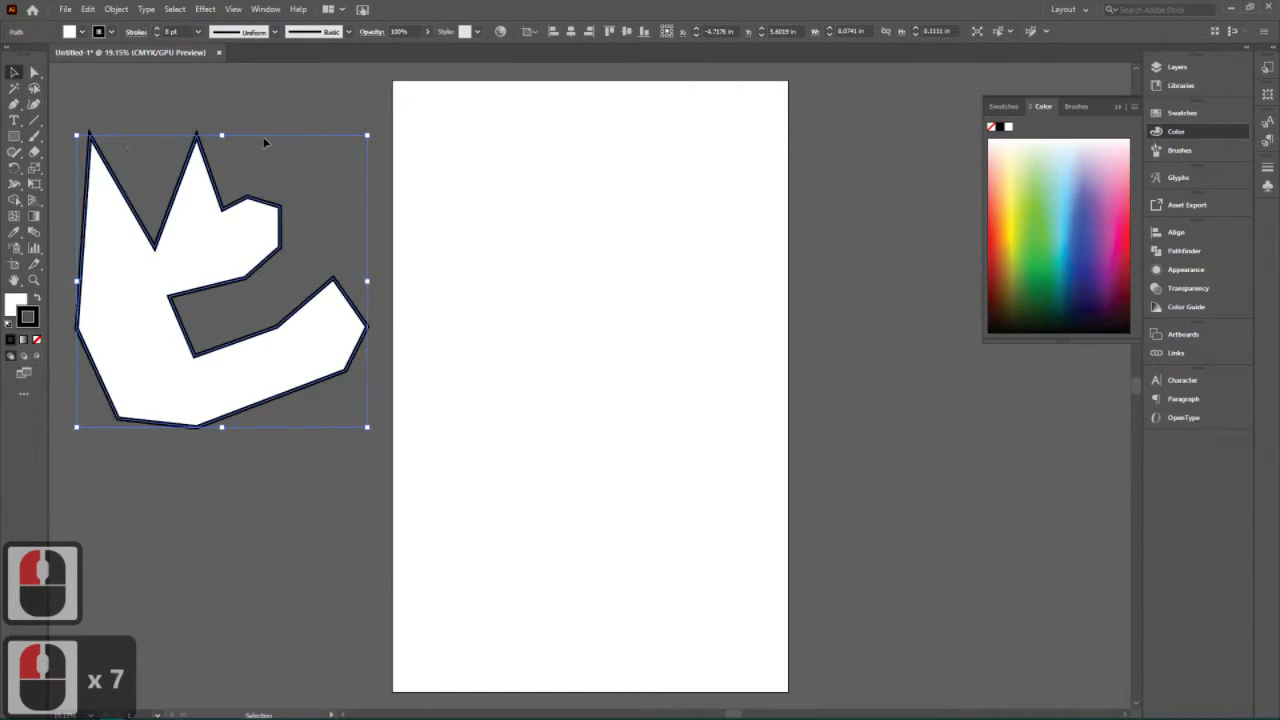
pyautogui.click(463, 258)
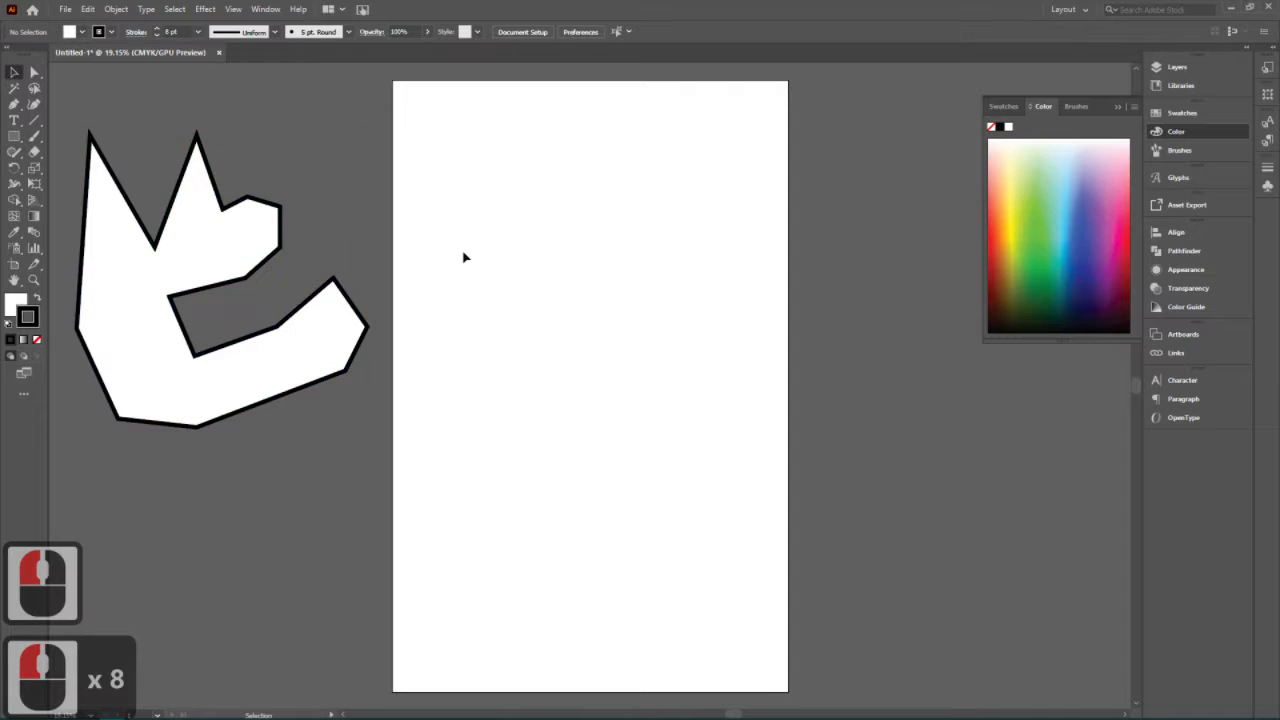
# Start a large heart with the Pen tool, curving over the left lobe and down to a sharp corner point at the cleft
pyautogui.click(14, 104)
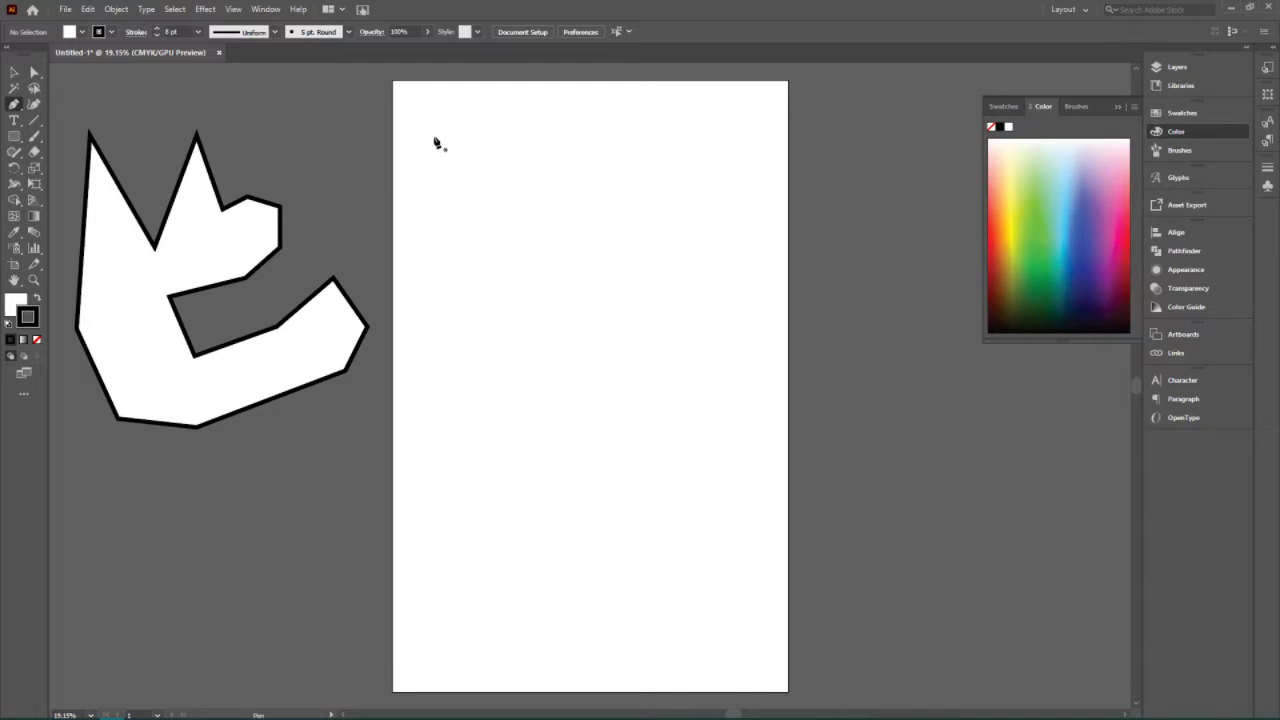
pyautogui.moveTo(420, 229); pyautogui.dragTo(428, 149)
pyautogui.moveTo(521, 137); pyautogui.dragTo(552, 145)
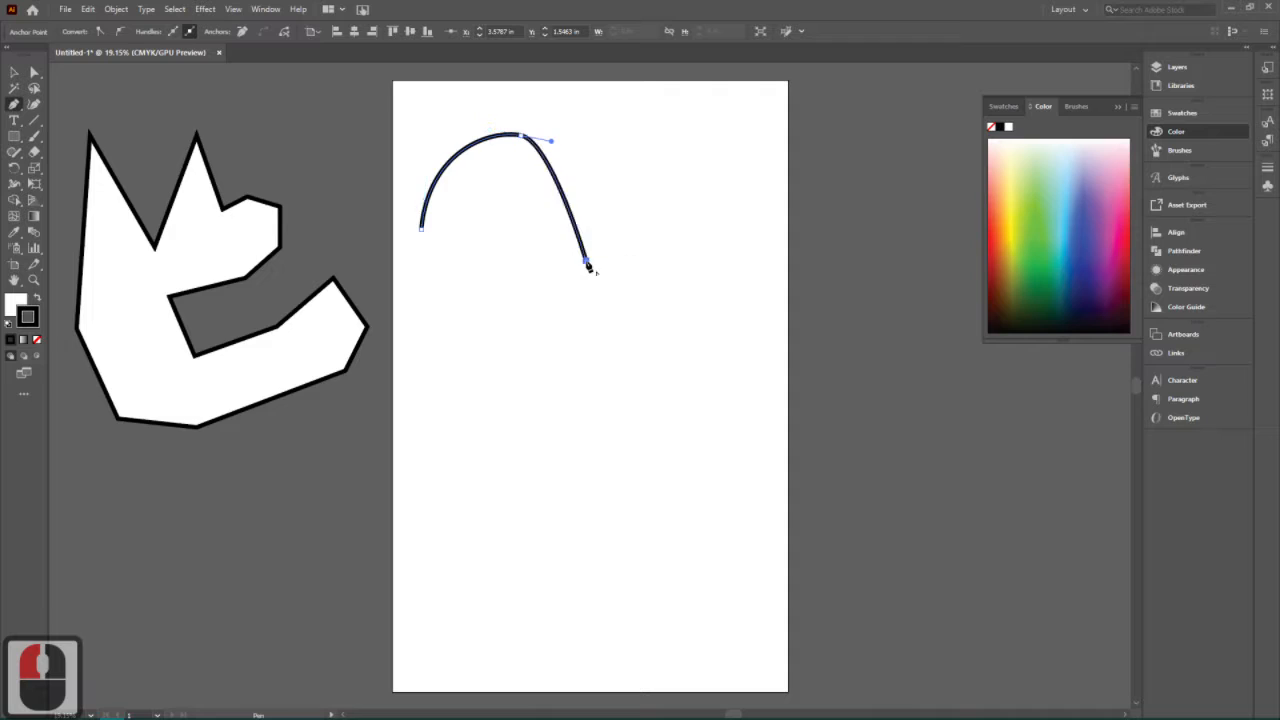
pyautogui.click(588, 264)
pyautogui.click(234, 10)
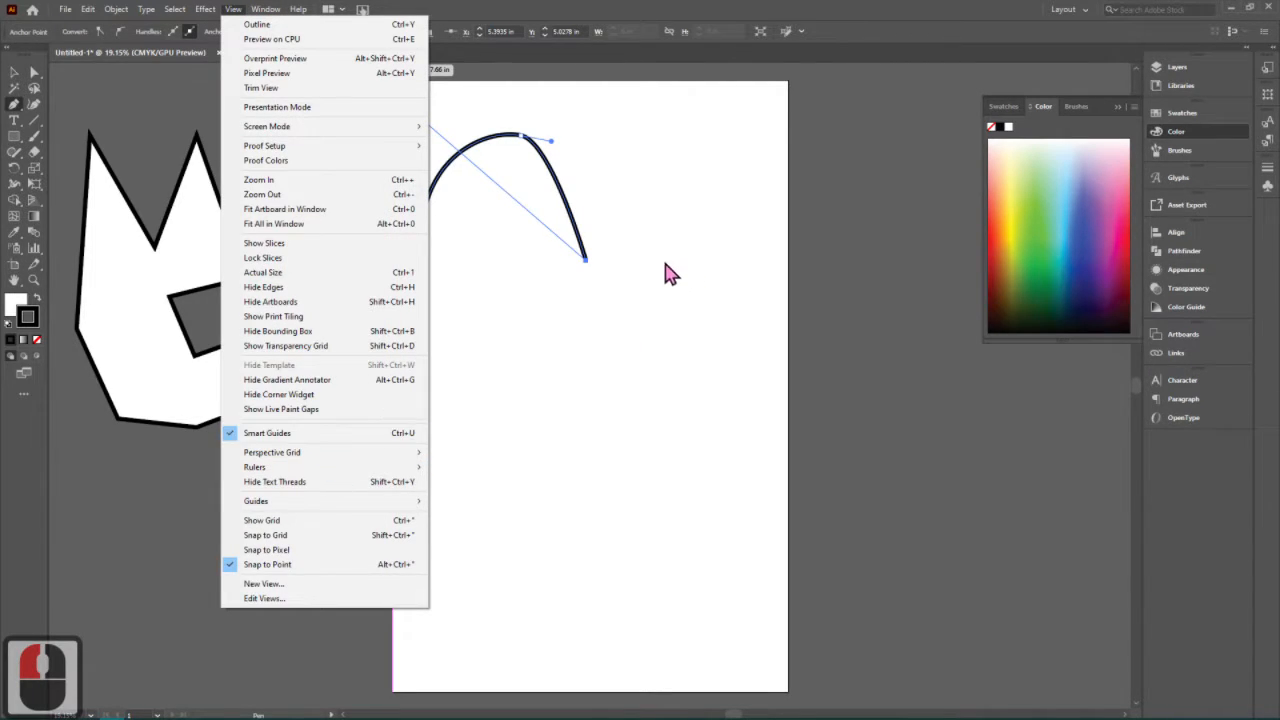
pyautogui.click(590, 265)
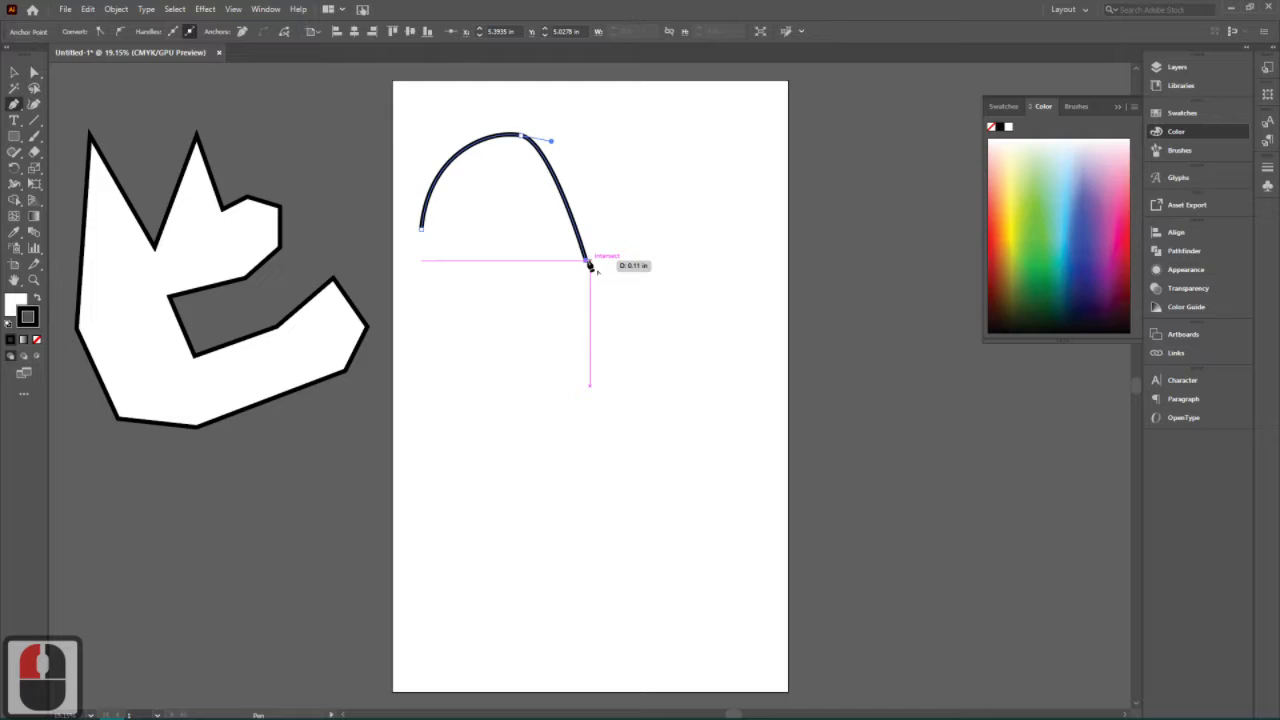
pyautogui.click(590, 265)
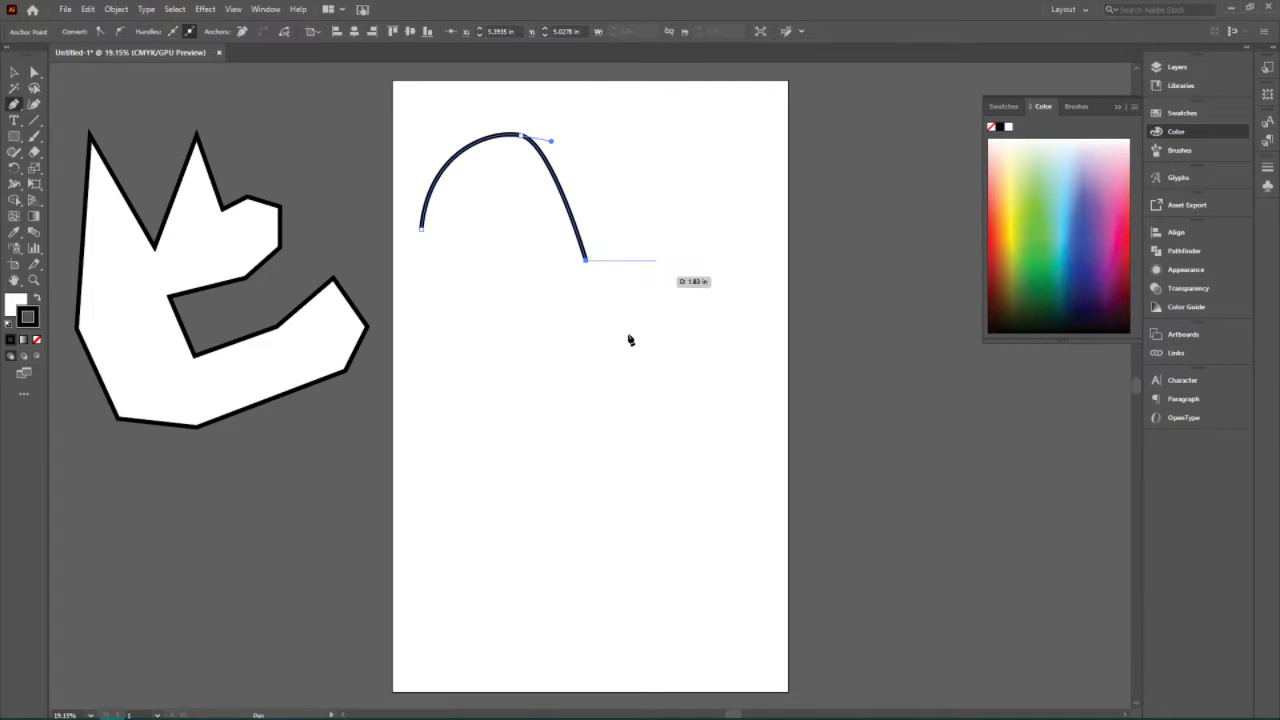
# Continue the heart path with a rounded right lobe and a curved right side down to the bottom tip
pyautogui.moveTo(681, 238)
pyautogui.mouseDown()
pyautogui.moveTo(704, 279)
pyautogui.moveTo(705, 261)
pyautogui.moveTo(690, 257)
pyautogui.mouseUp()
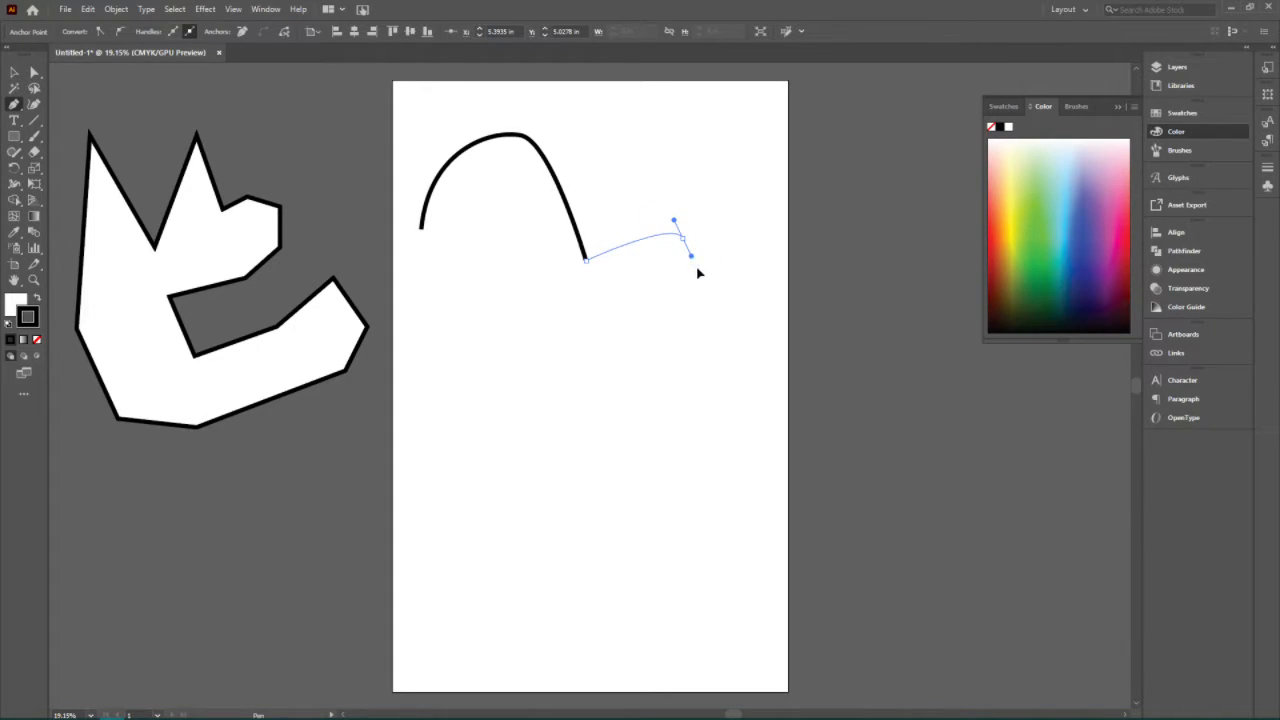
pyautogui.moveTo(698, 272)
pyautogui.mouseDown()
pyautogui.moveTo(703, 297)
pyautogui.moveTo(714, 287)
pyautogui.mouseUp()
pyautogui.moveTo(715, 293); pyautogui.dragTo(716, 294)
pyautogui.moveTo(713, 290); pyautogui.dragTo(745, 357)
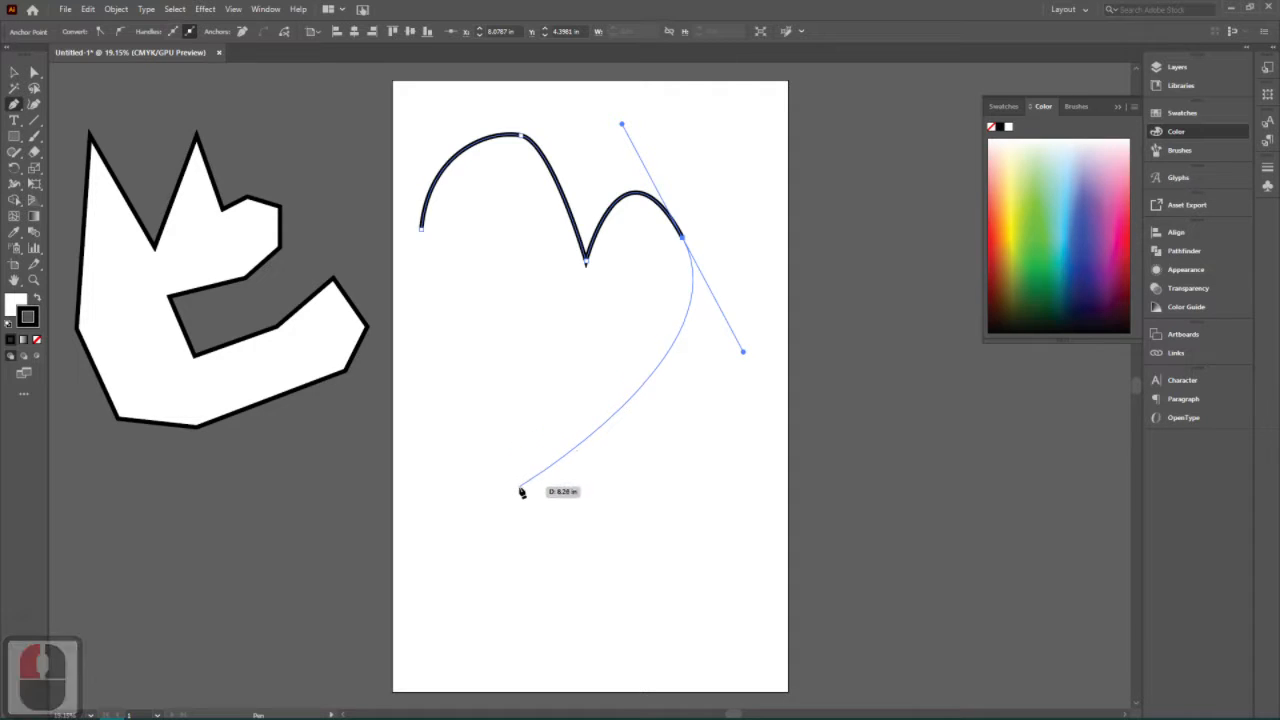
pyautogui.moveTo(521, 492); pyautogui.dragTo(350, 170)
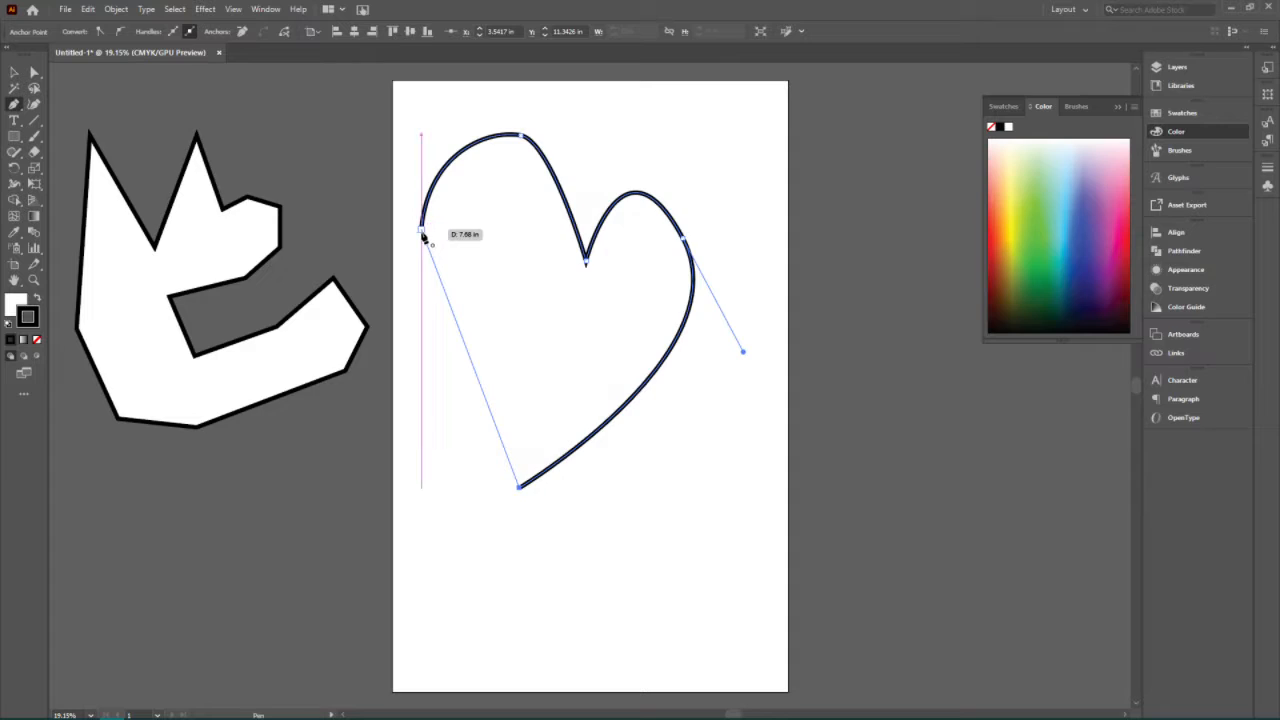
# Close the large heart at its starting anchor with a smooth curved left side, undoing the first closing attempt
pyautogui.moveTo(422, 232); pyautogui.dragTo(431, 151)
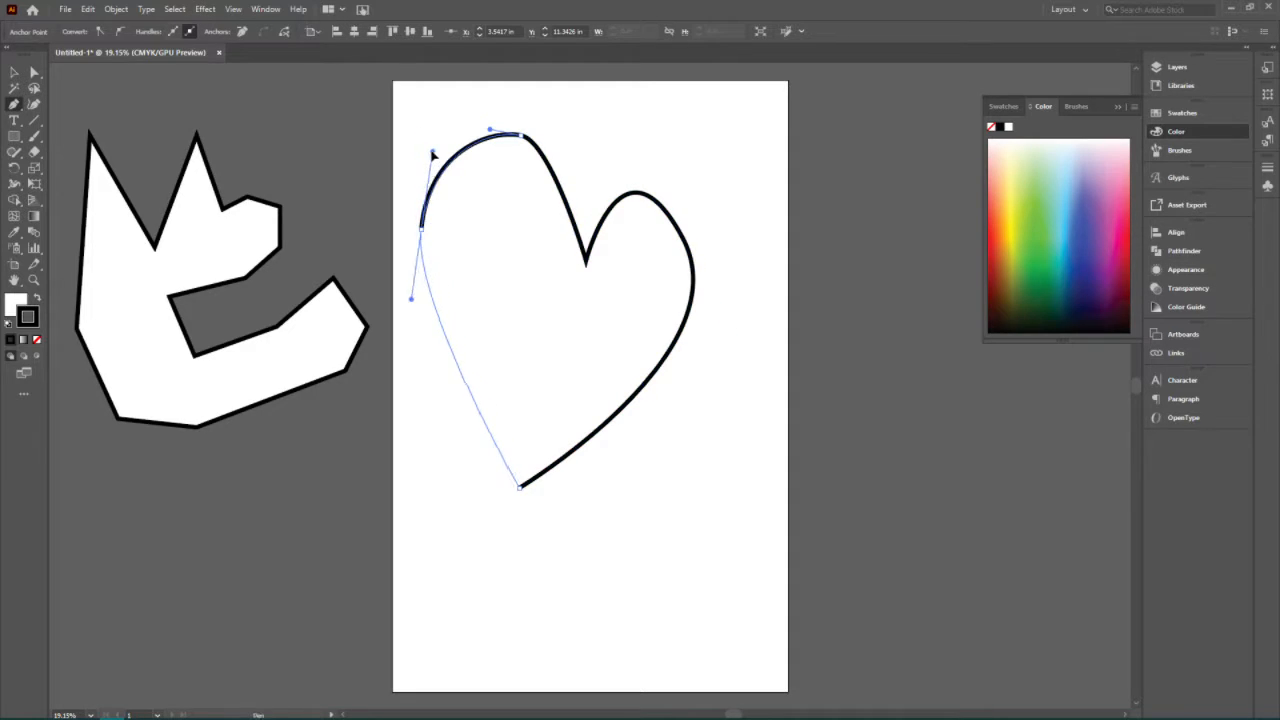
pyautogui.hotkey('ctrl', 'z')
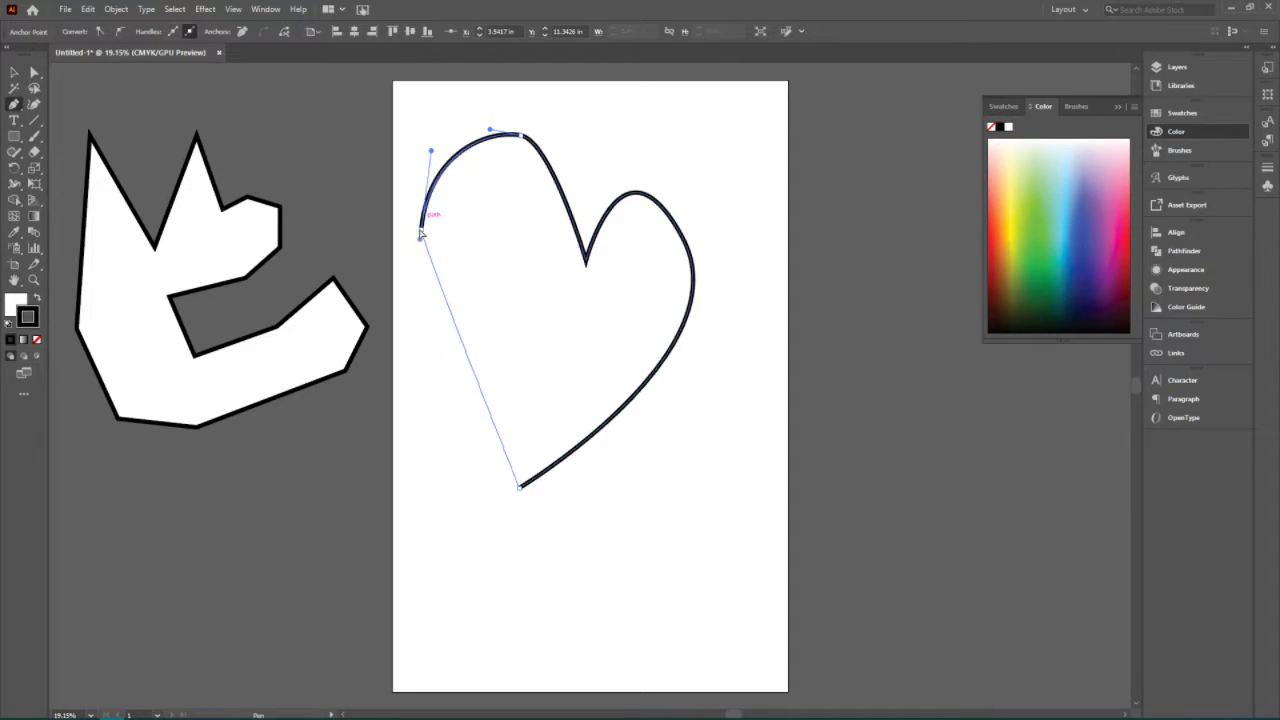
pyautogui.moveTo(421, 232); pyautogui.dragTo(427, 152)
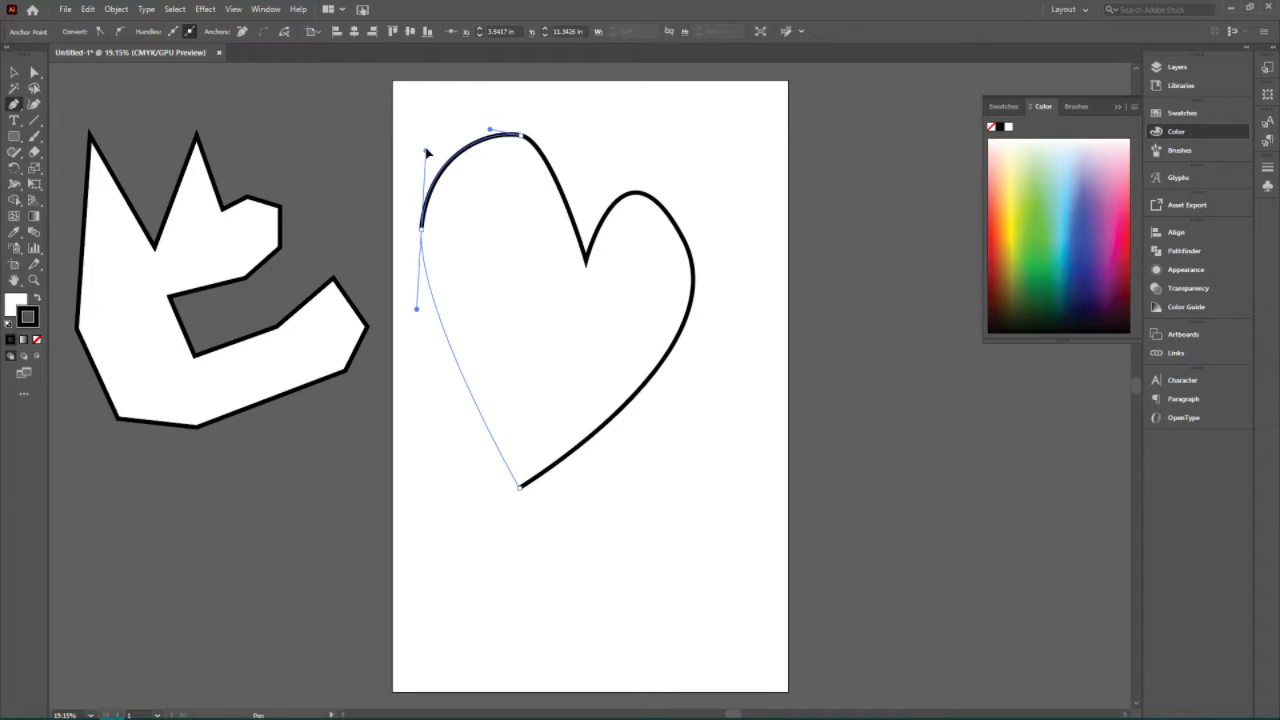
pyautogui.moveTo(427, 150)
pyautogui.mouseDown()
pyautogui.moveTo(428, 182)
pyautogui.moveTo(428, 148)
pyautogui.mouseUp()
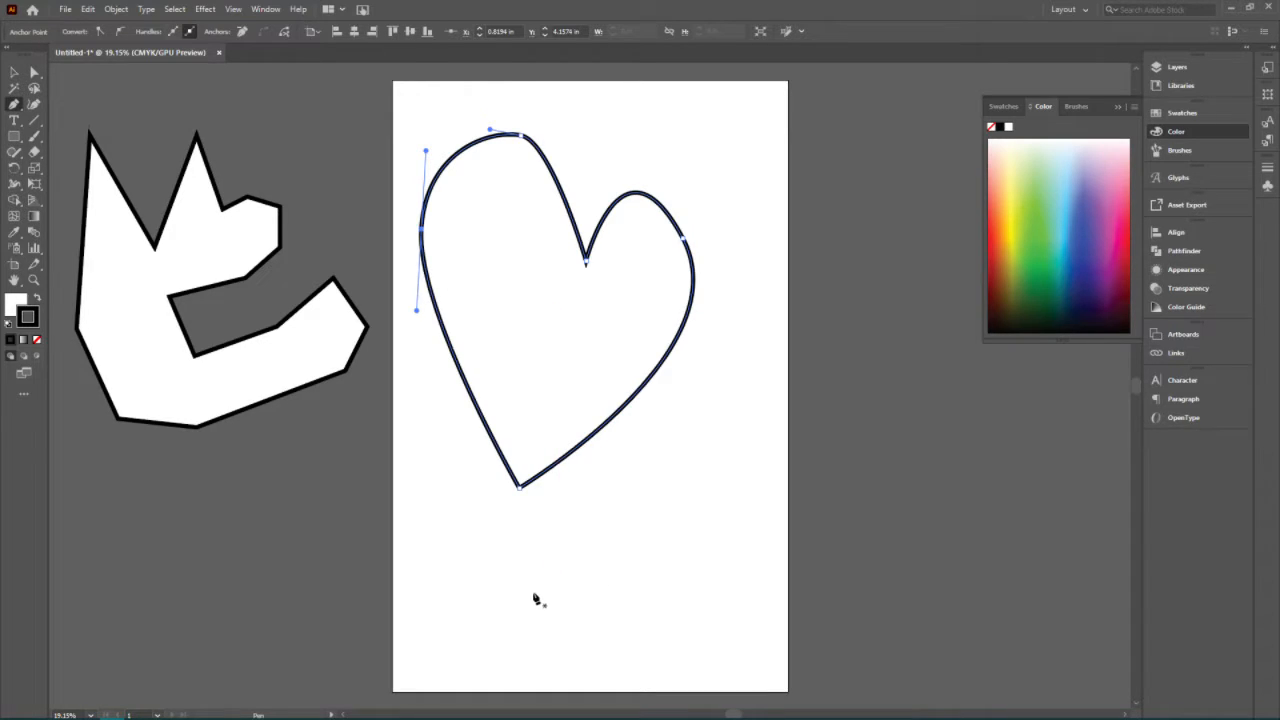
# Draw a second, smaller closed heart with curved Pen tool segments below the large heart
pyautogui.keyDown('ctrl'); pyautogui.click(578, 580); pyautogui.keyUp('ctrl')
pyautogui.moveTo(577, 573); pyautogui.dragTo(600, 540)
pyautogui.moveTo(599, 492); pyautogui.dragTo(608, 547)
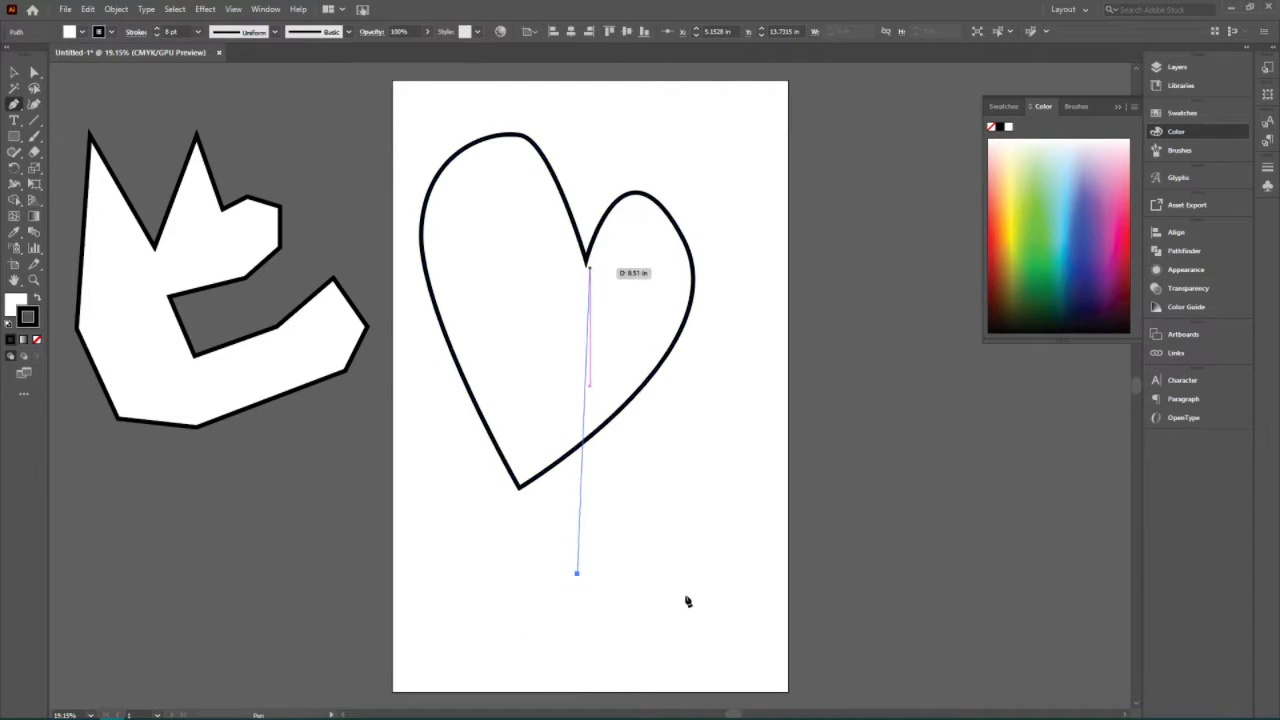
pyautogui.moveTo(664, 484); pyautogui.dragTo(635, 524)
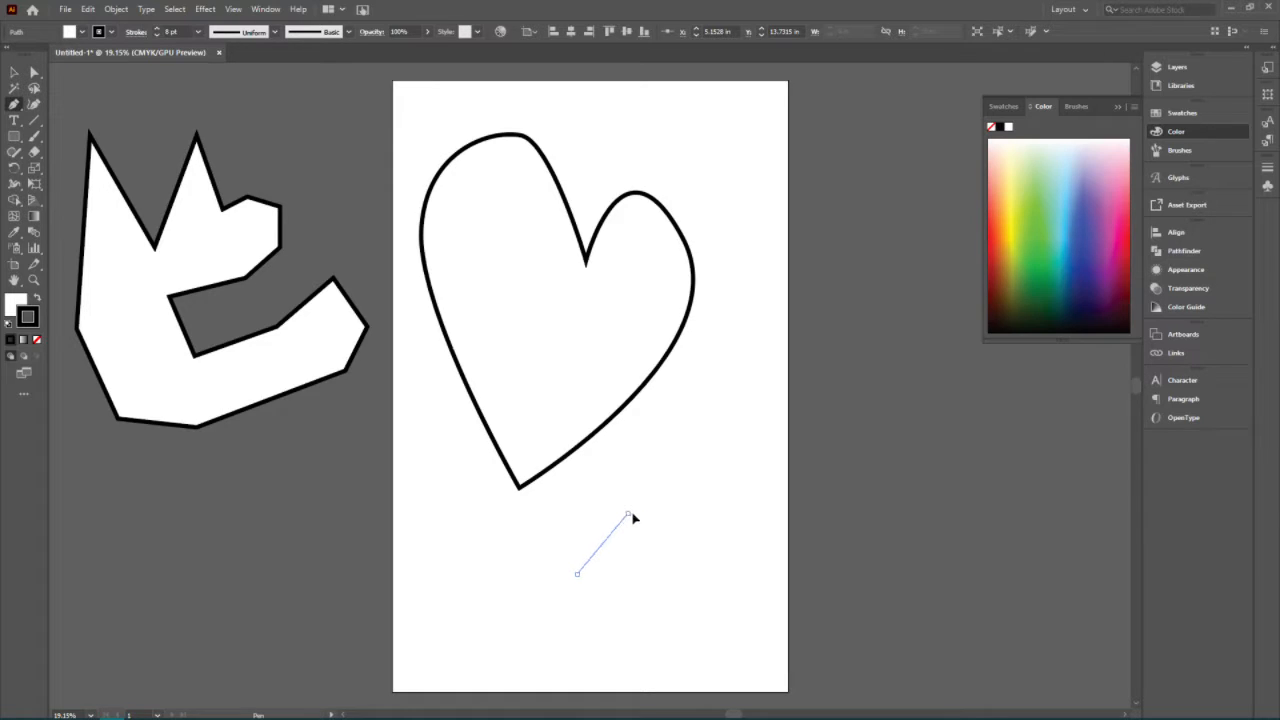
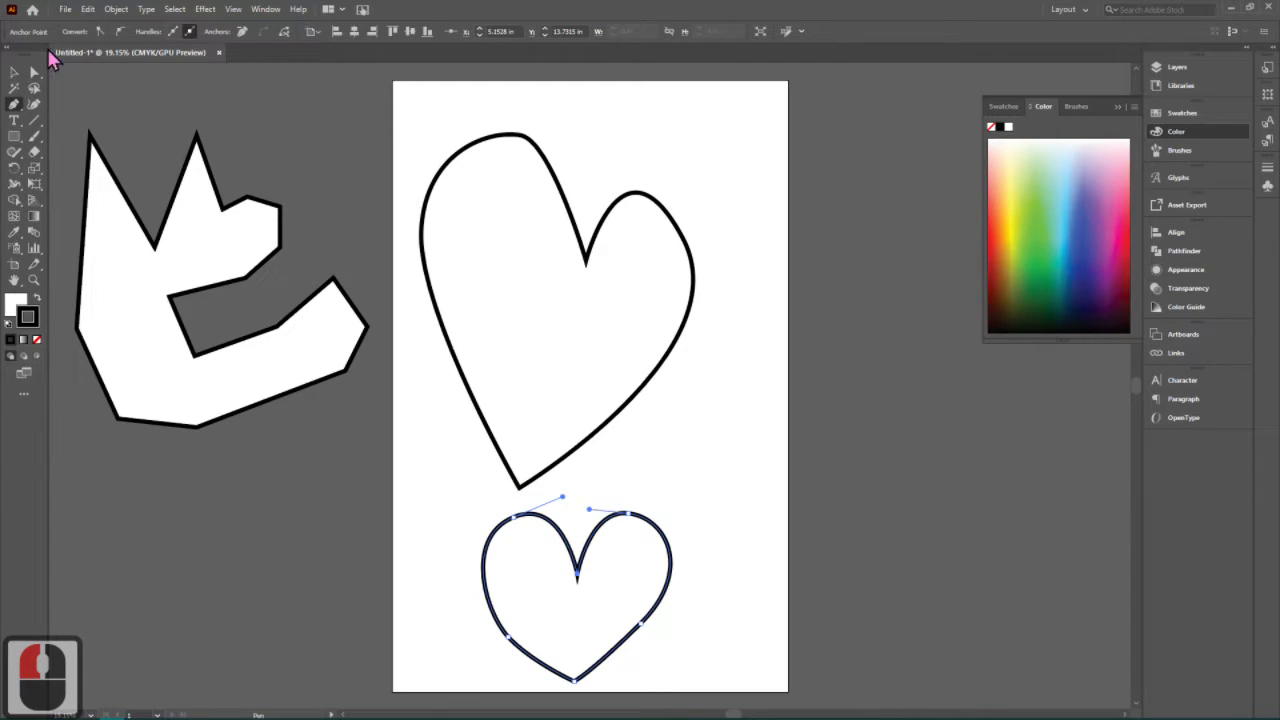
# Move the large heart's right-lobe anchor up and outward, and shift its bottom tip right to sit beneath the cleft
pyautogui.click(33, 72)
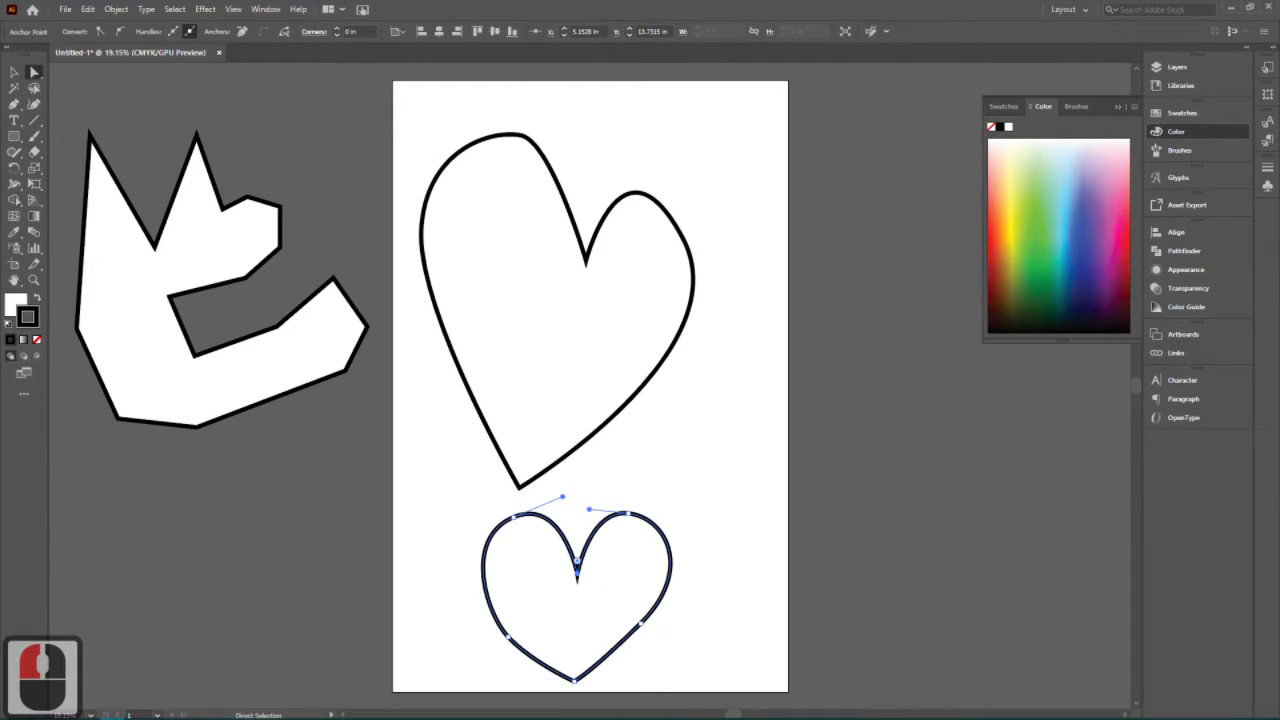
pyautogui.click(689, 237)
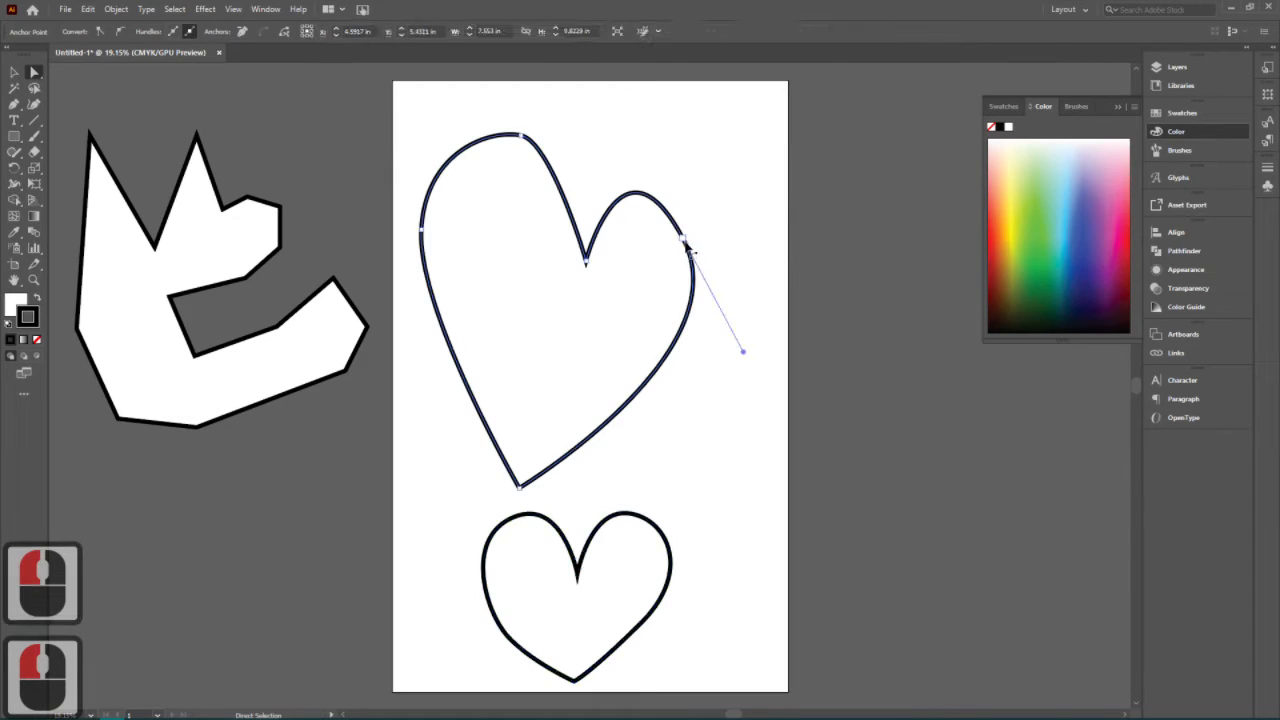
pyautogui.moveTo(689, 237); pyautogui.dragTo(710, 177)
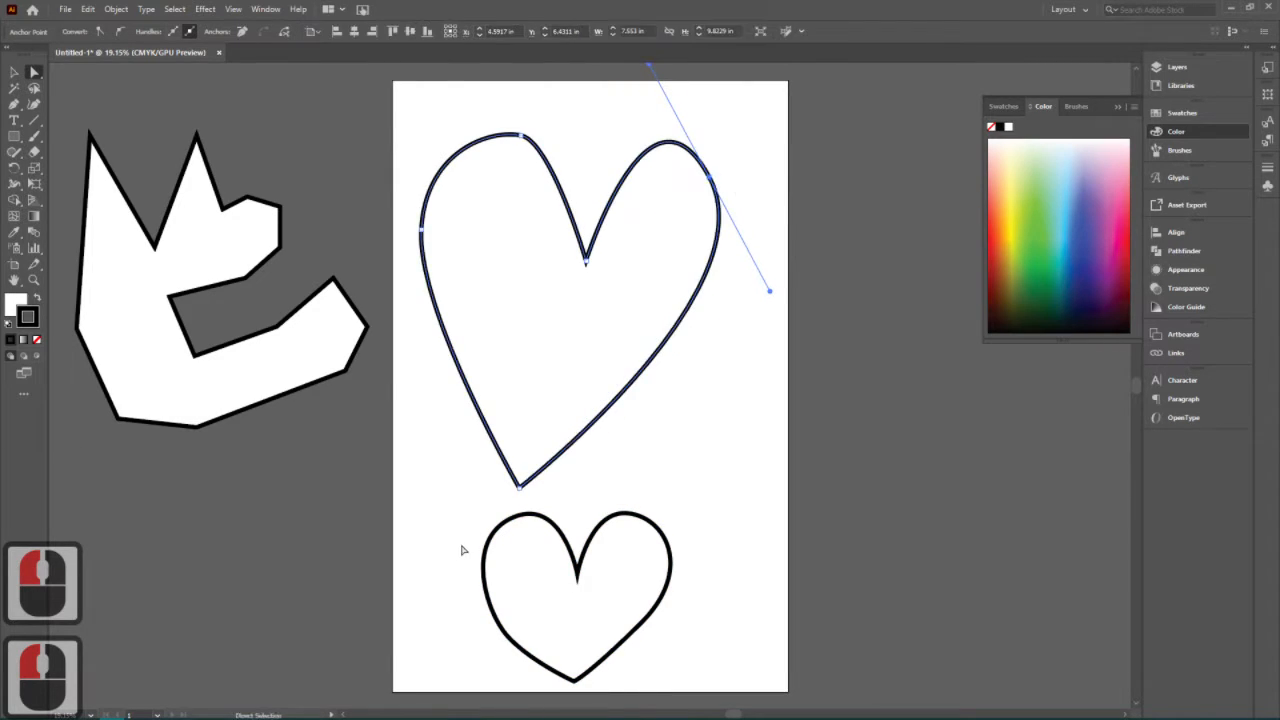
pyautogui.moveTo(519, 487); pyautogui.dragTo(571, 487)
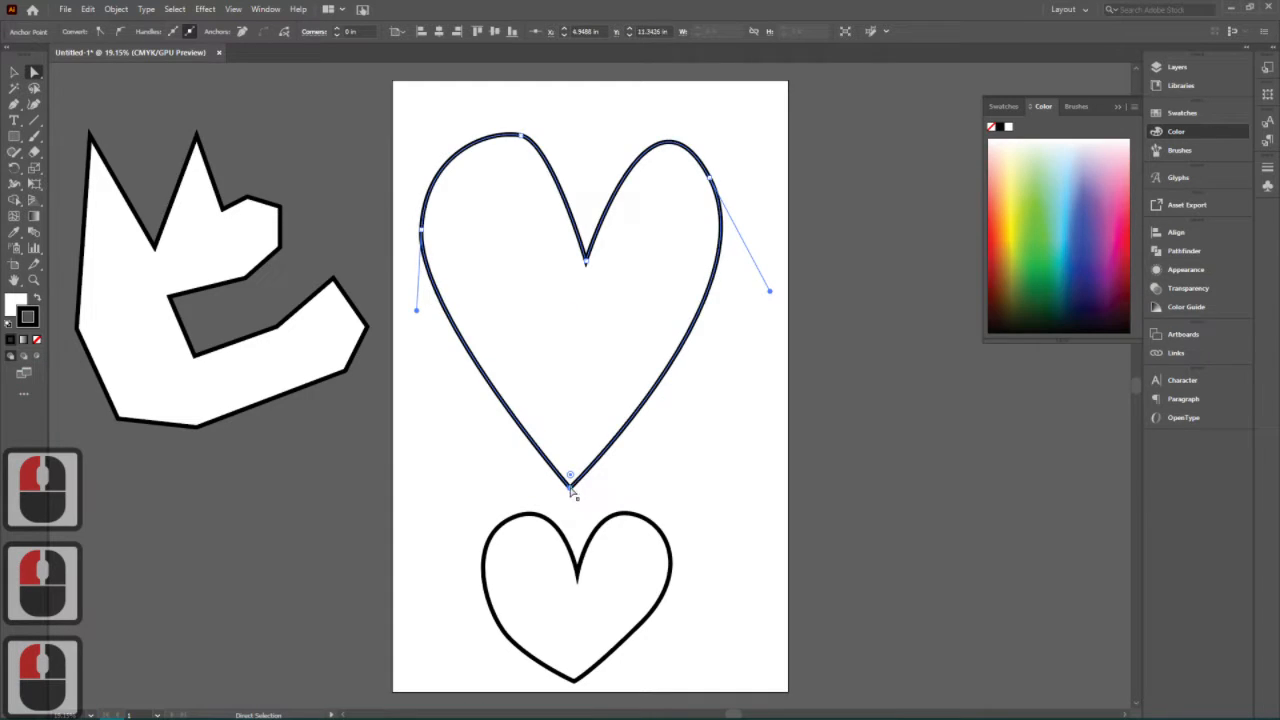
pyautogui.click(576, 489)
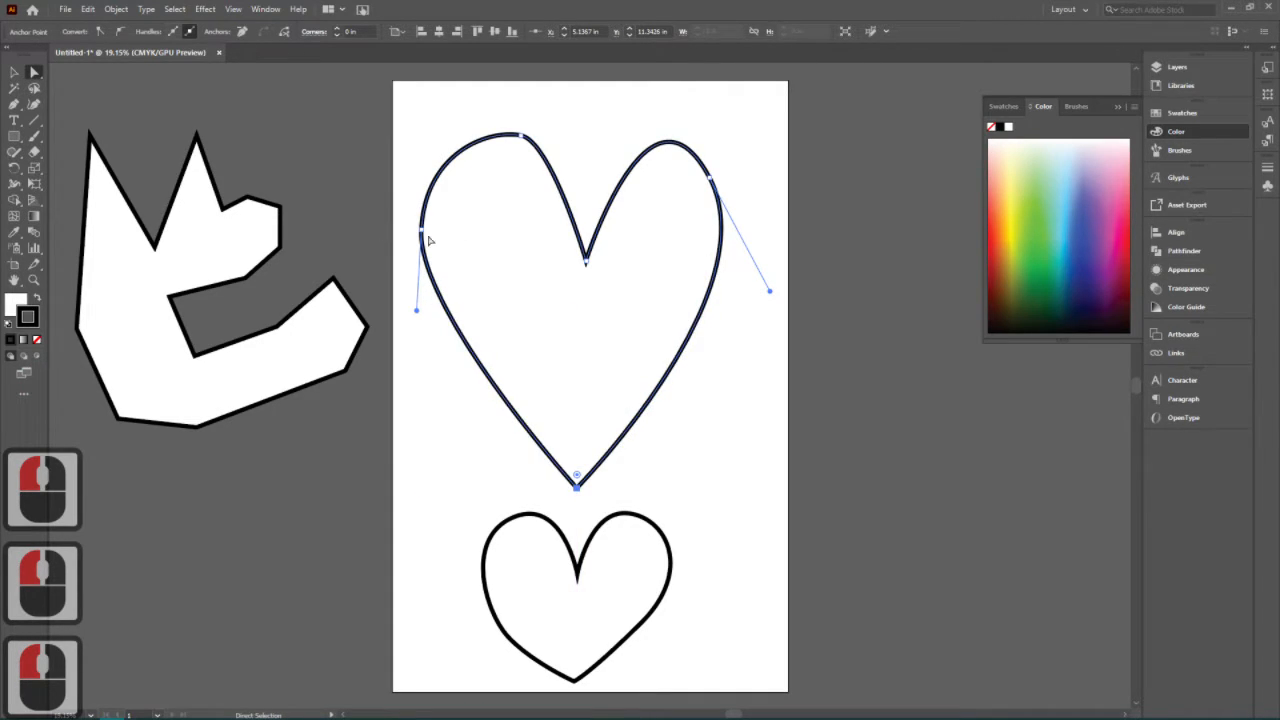
# Lengthen both handles of the large heart's upper-left lobe anchor and tilt the handles of its outer left anchor slightly
pyautogui.click(520, 133)
pyautogui.moveTo(552, 141); pyautogui.dragTo(576, 150)
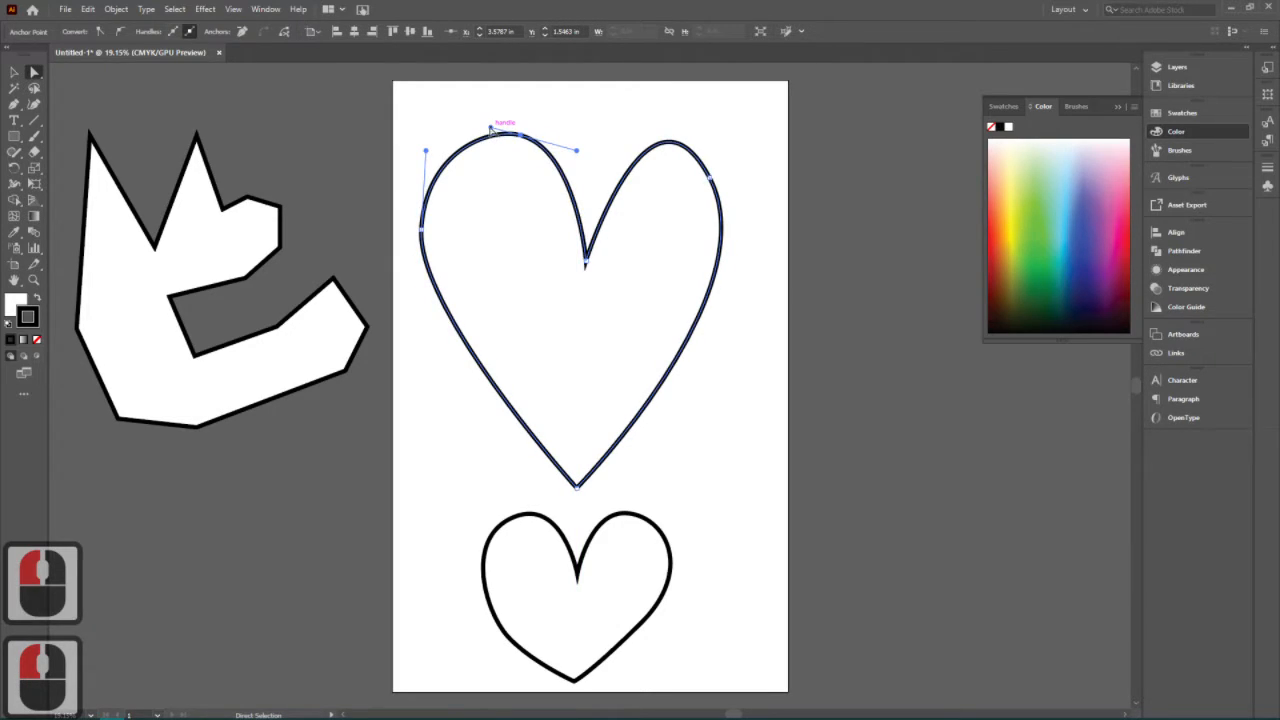
pyautogui.moveTo(490, 128); pyautogui.dragTo(466, 118)
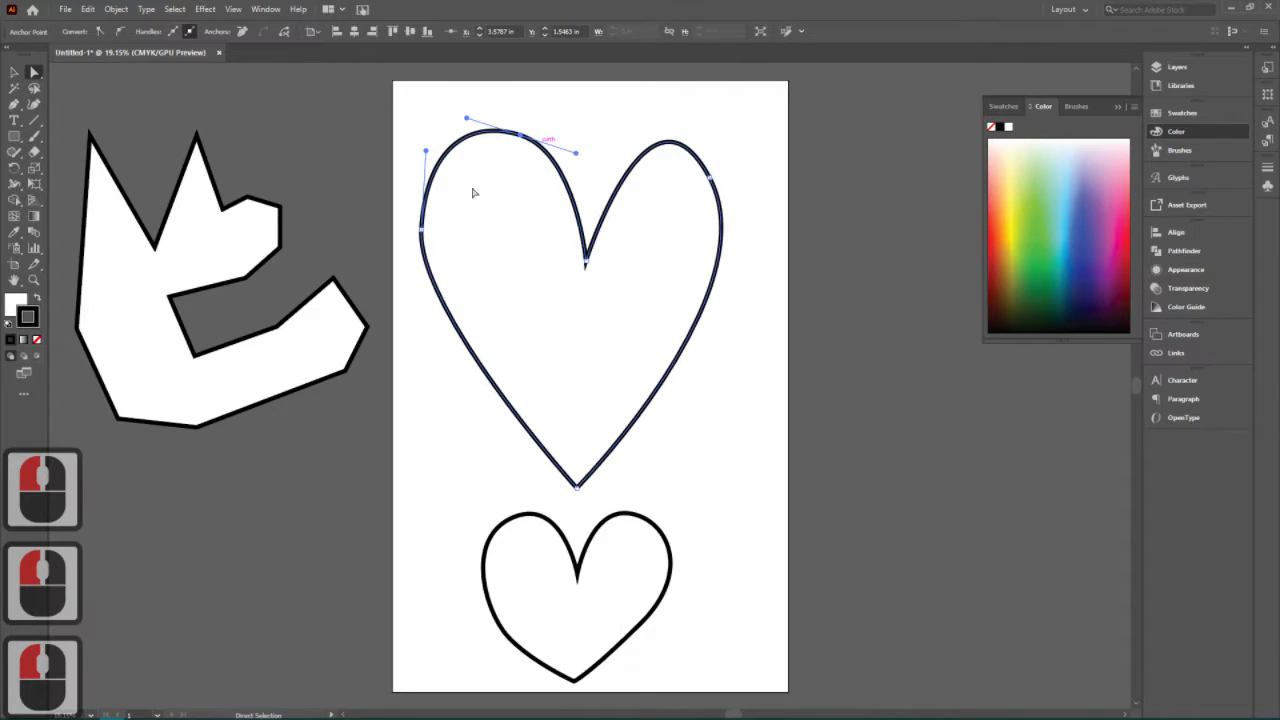
pyautogui.click(421, 230)
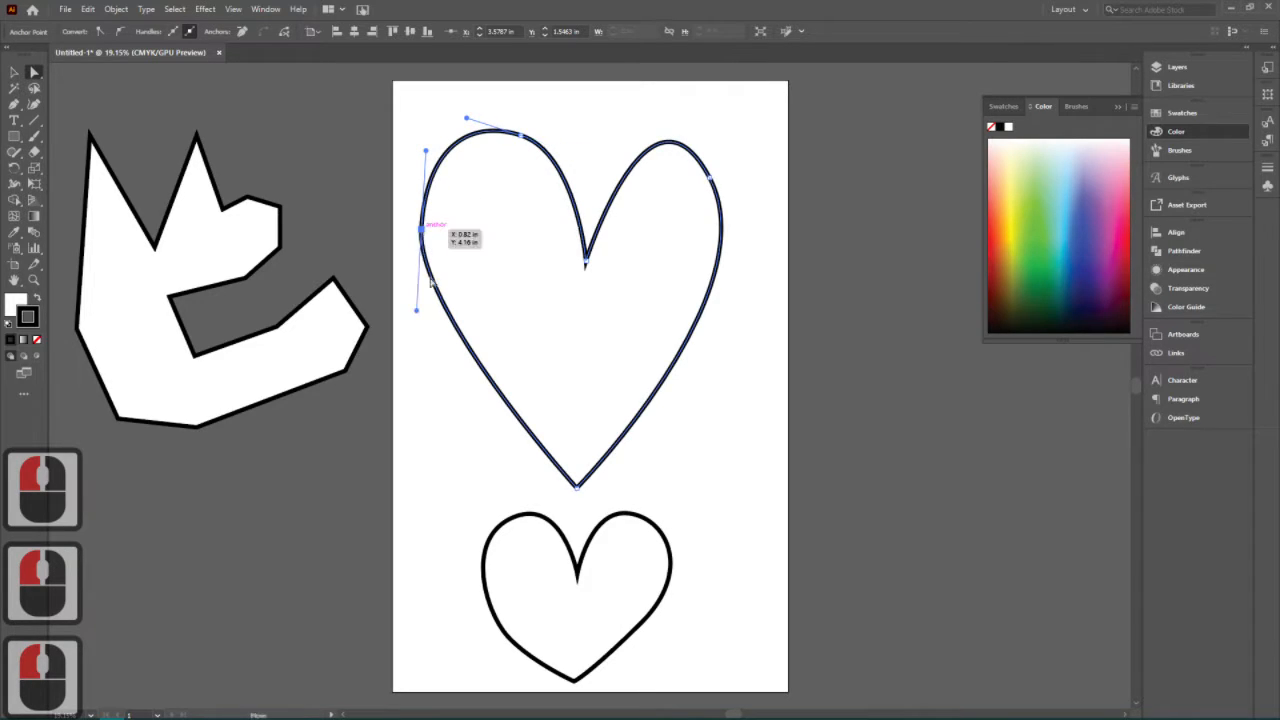
pyautogui.click(419, 312)
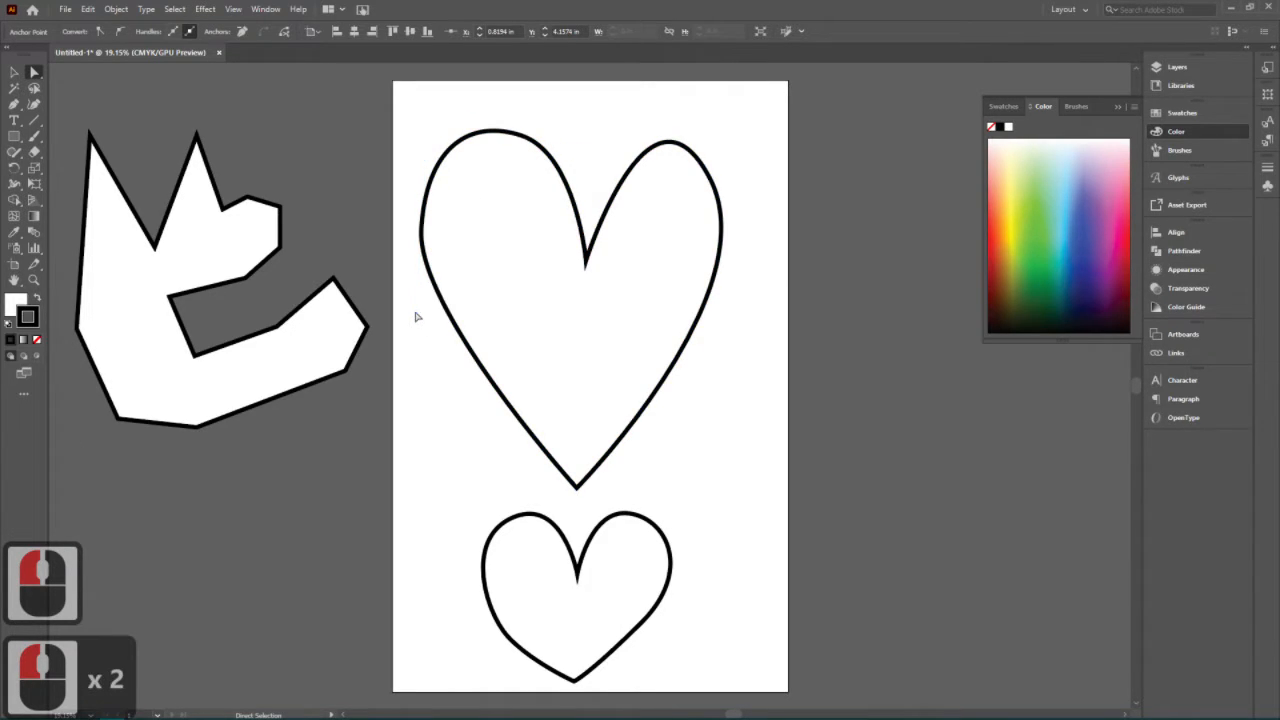
pyautogui.doubleClick(422, 233)
pyautogui.doubleClick(422, 233)
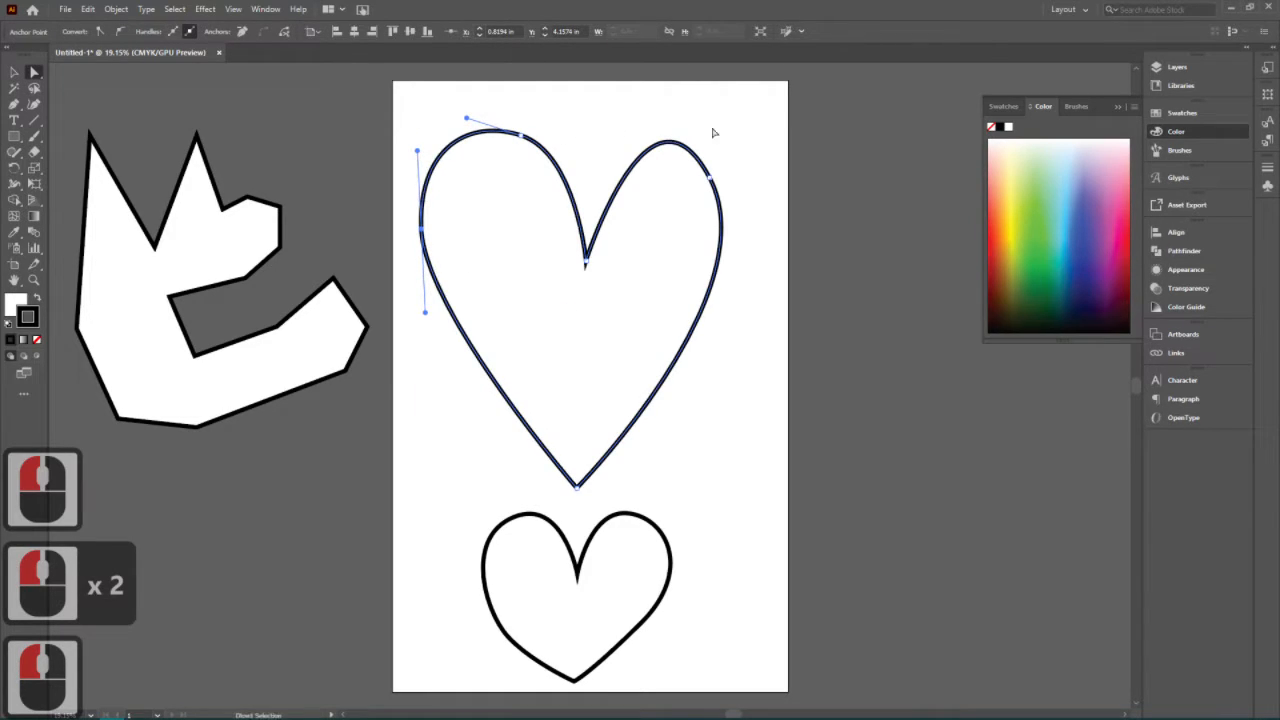
# Move the large heart's right-lobe anchor outward to widen the lobe, comparing it with the left lobe's top anchor
pyautogui.moveTo(712, 181); pyautogui.dragTo(737, 174)
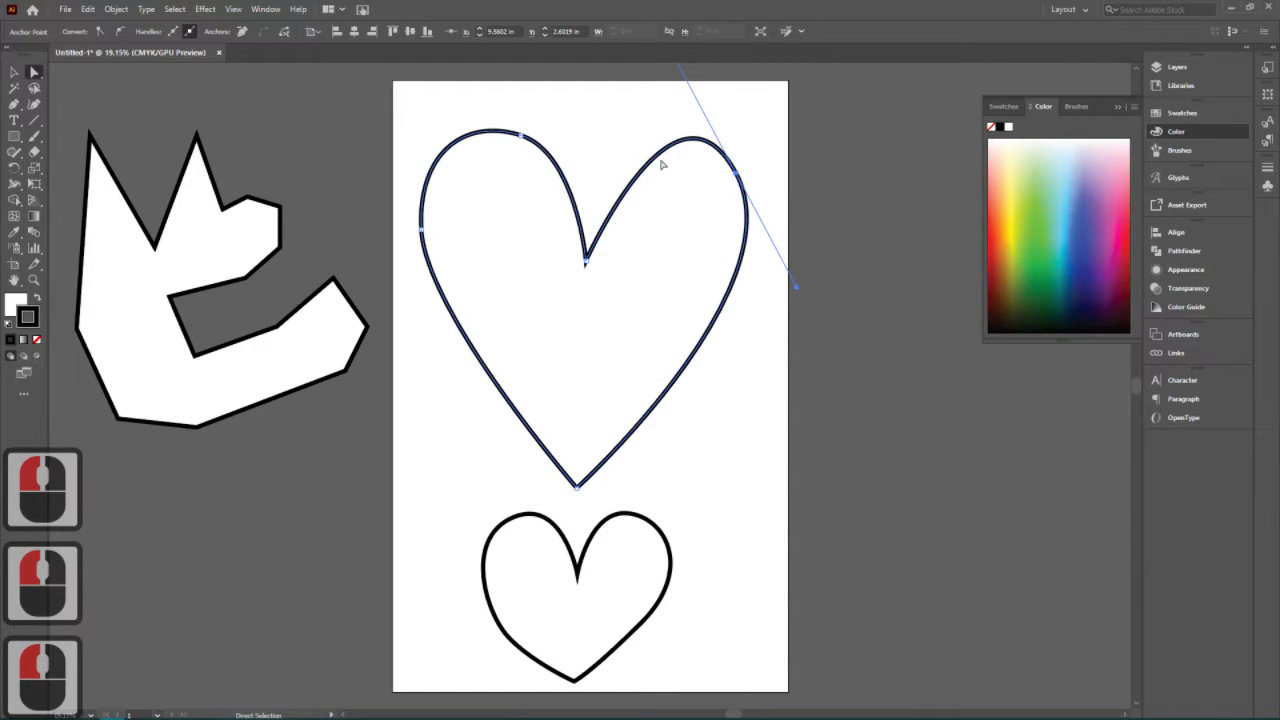
pyautogui.click(522, 138)
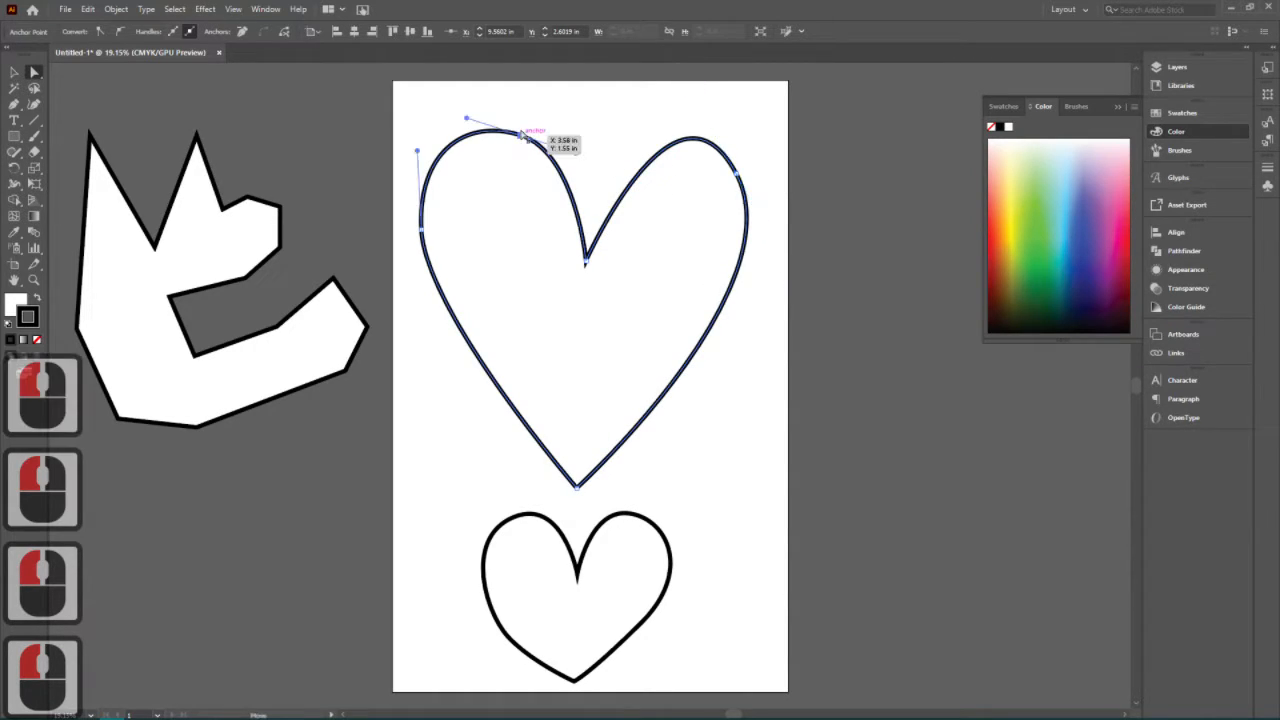
pyautogui.click(737, 178)
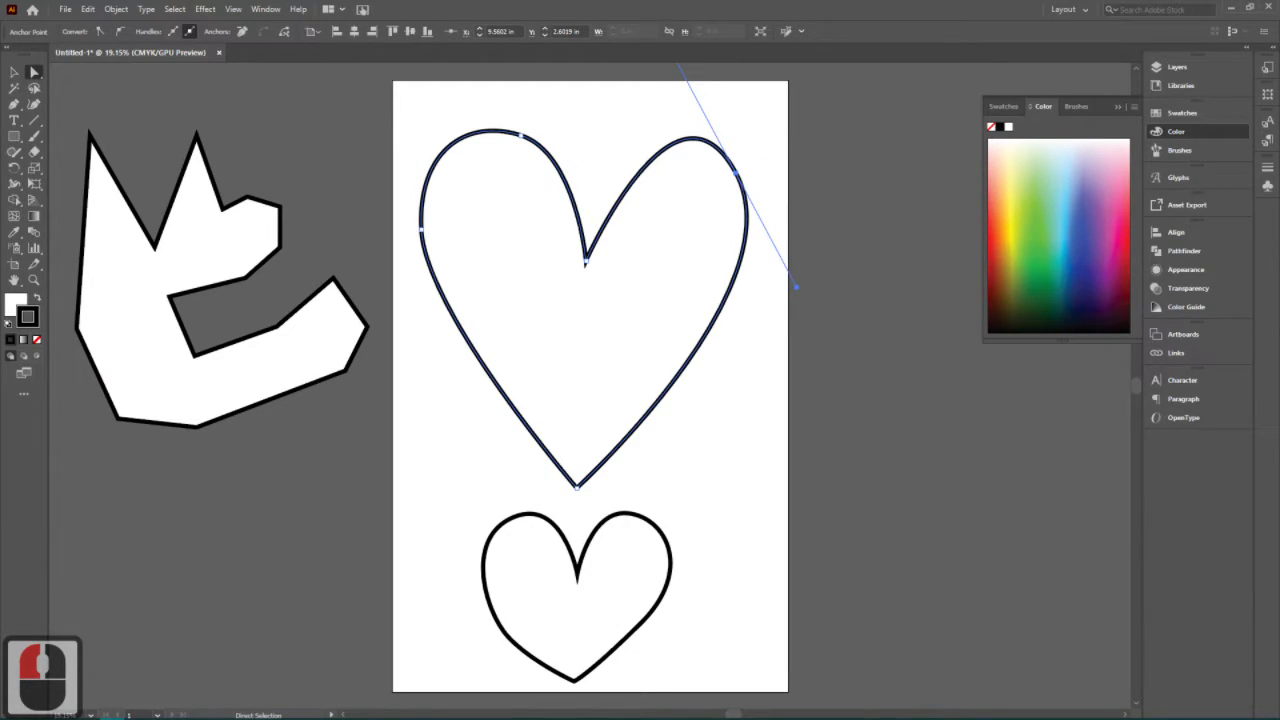
# Add an anchor point on the inner curve of the large heart's right lobe and reposition it to round out the lobe
pyautogui.click(14, 105)
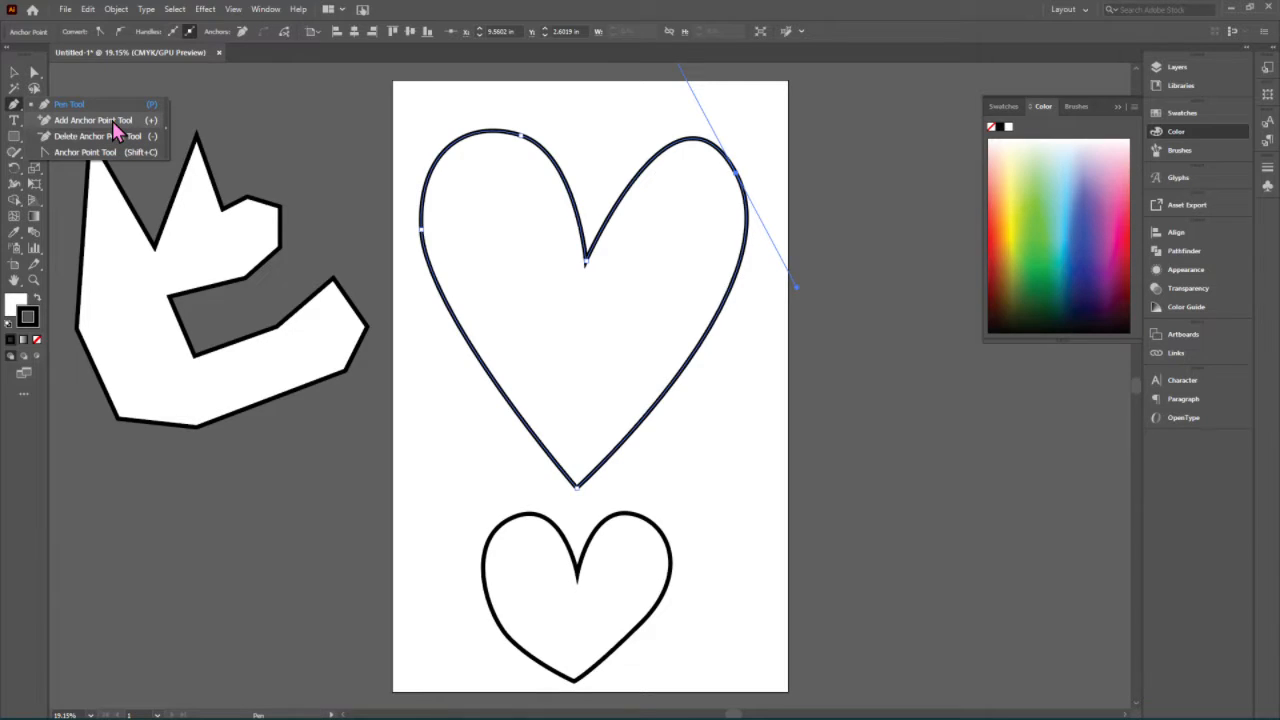
pyautogui.click(112, 121)
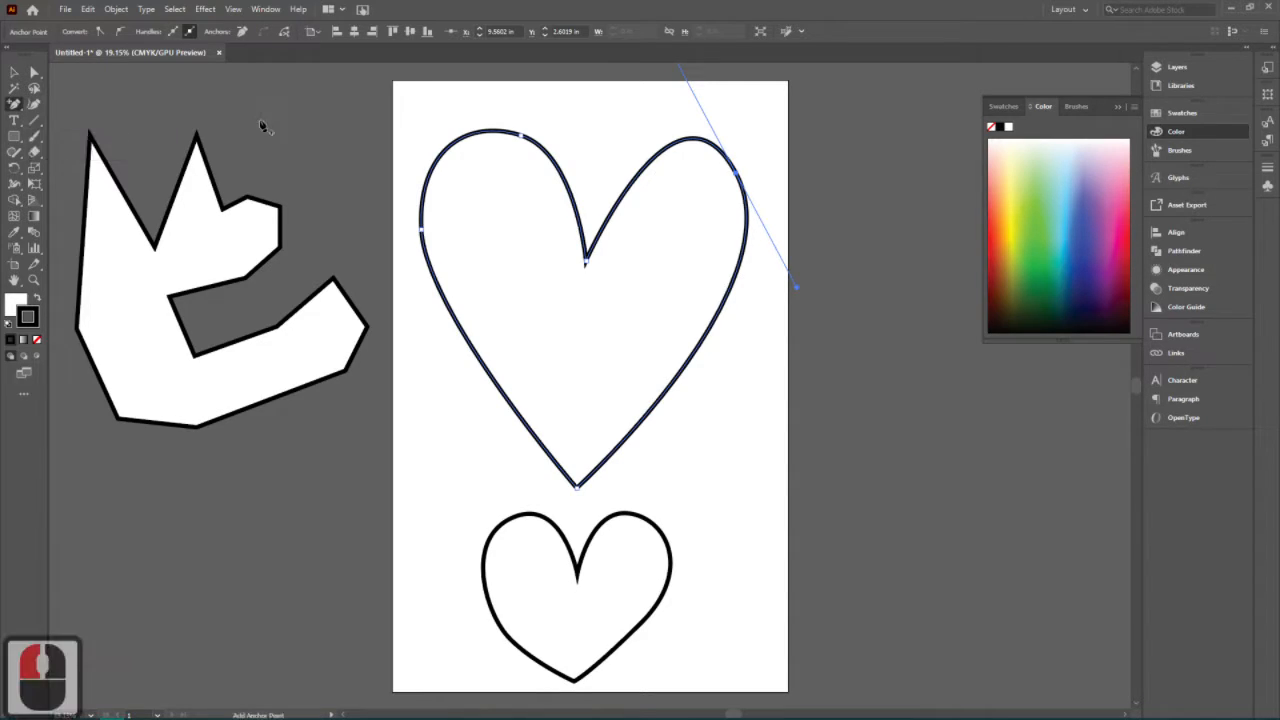
pyautogui.click(660, 160)
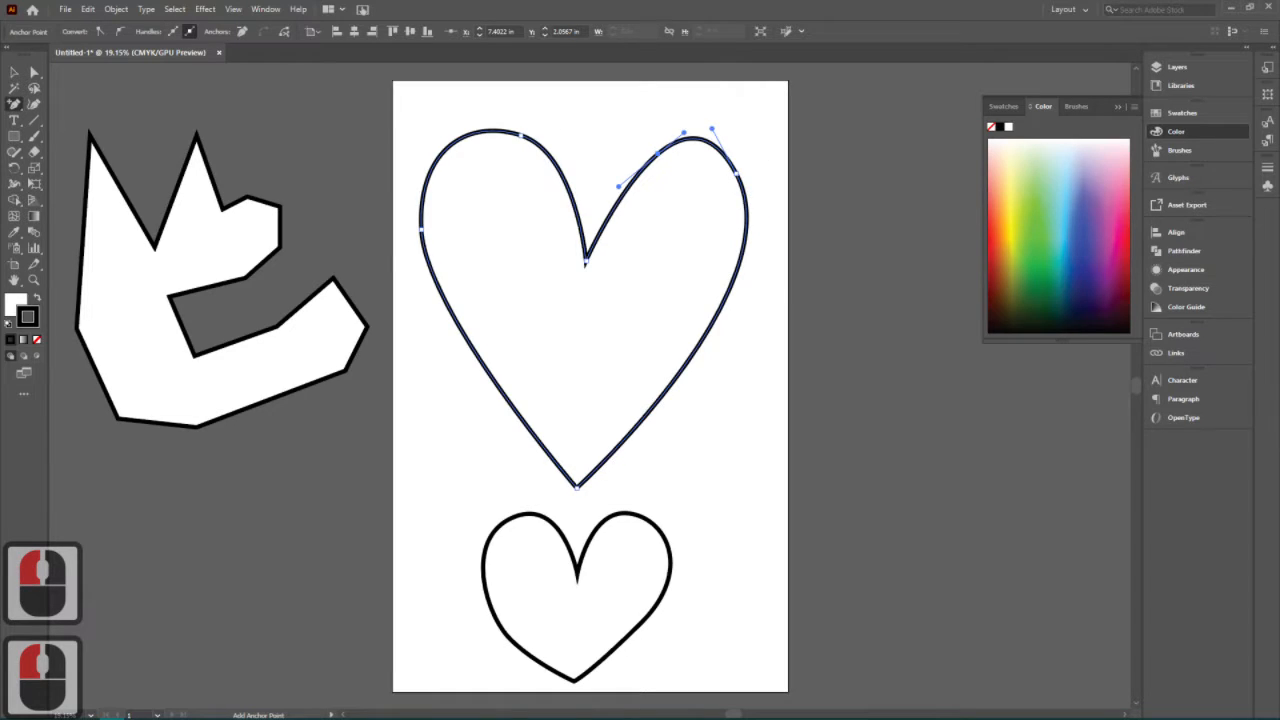
pyautogui.click(35, 73)
pyautogui.click(735, 178)
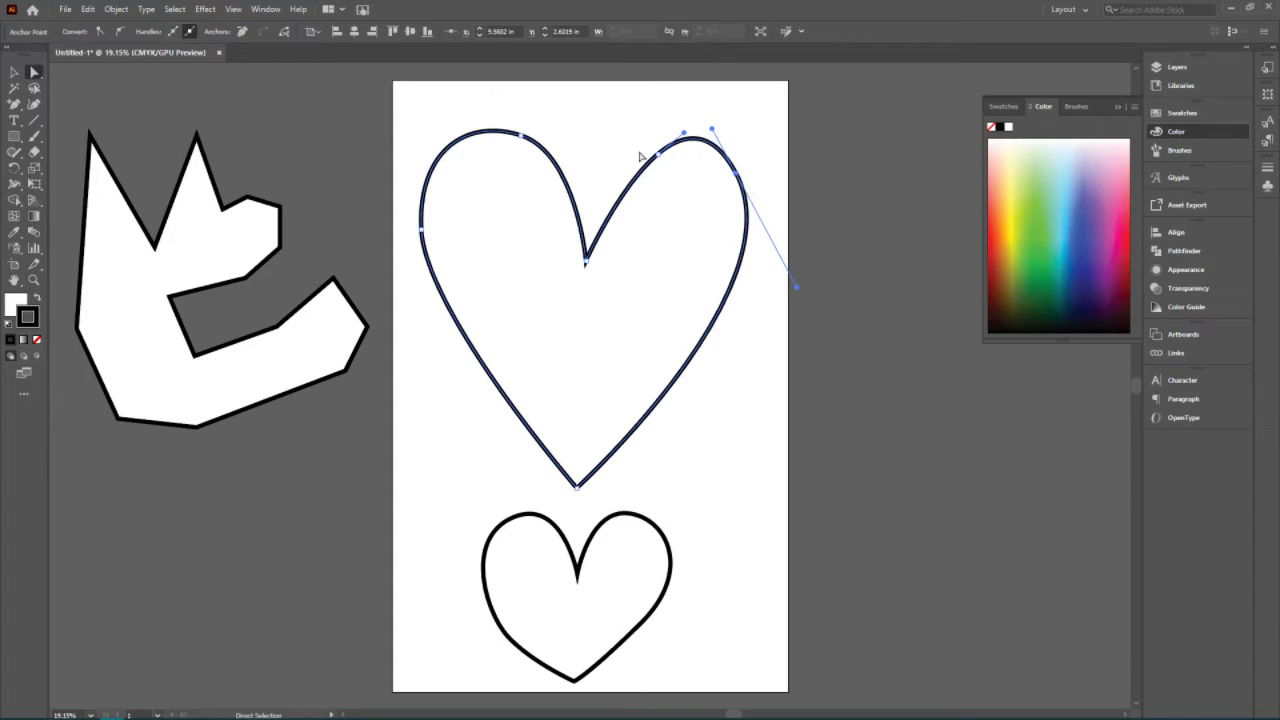
pyautogui.moveTo(640, 156); pyautogui.dragTo(670, 119)
pyautogui.click(764, 506)
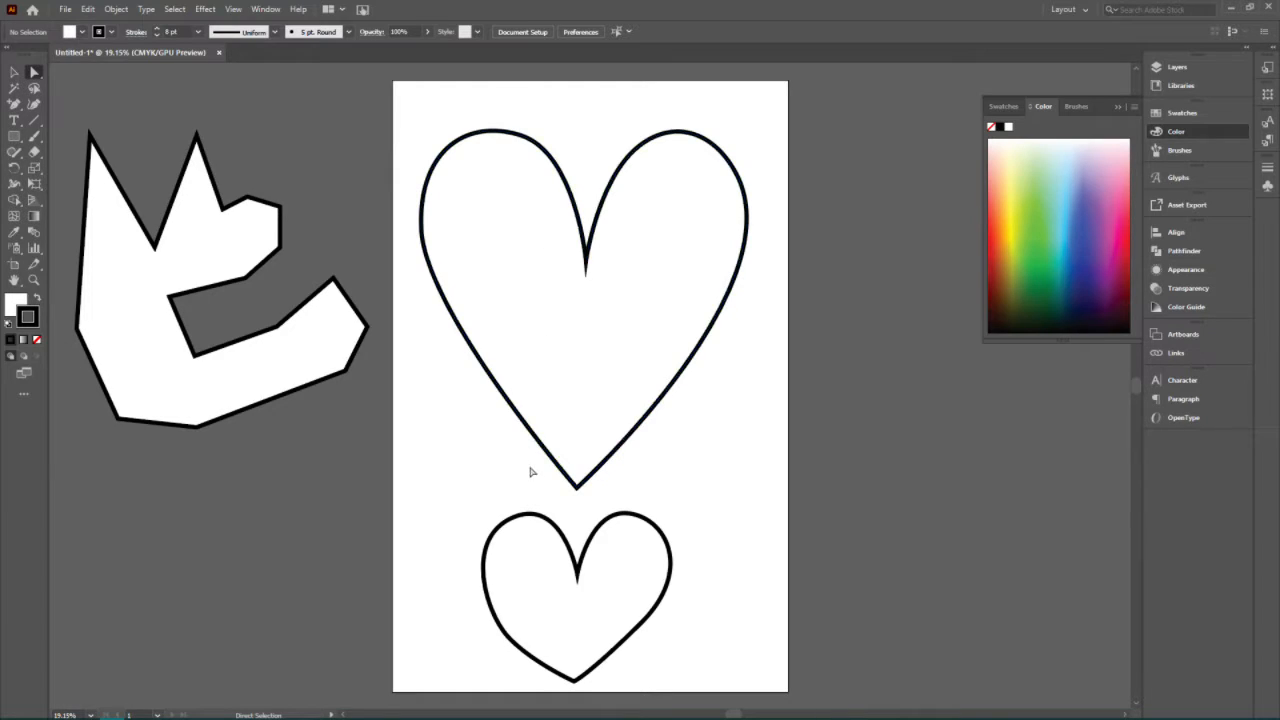
# Delete the large heart's bottom-tip anchor, and reshape the straight-sided shape by removing and moving individual anchors
pyautogui.click(580, 488)
pyautogui.click(582, 484)
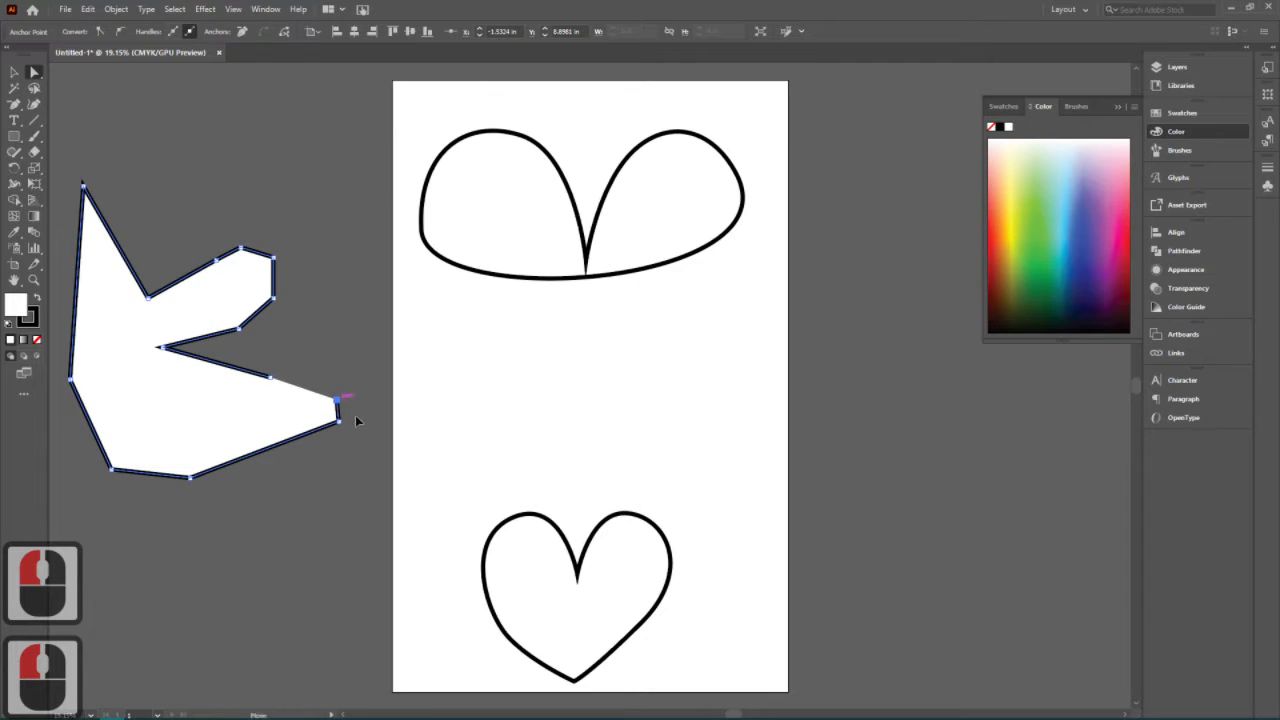
pyautogui.moveTo(338, 404); pyautogui.dragTo(285, 471)
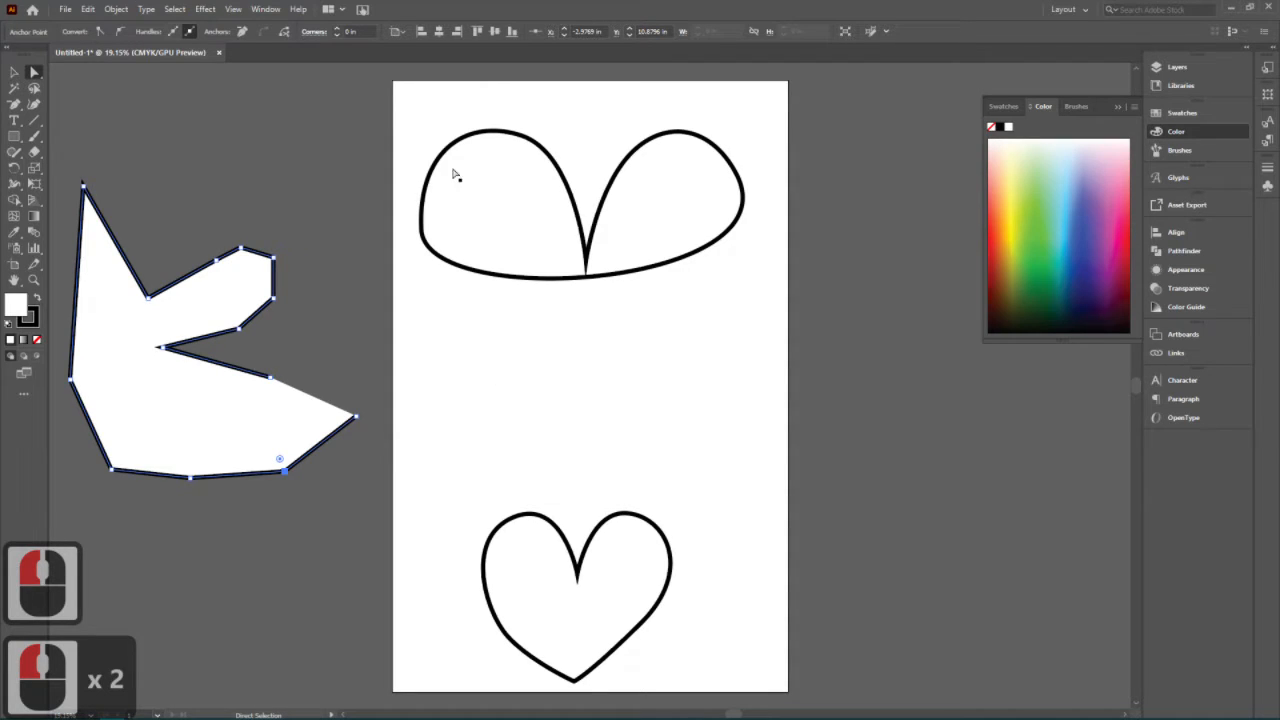
# Try rotating the whole straight-sided shape with the Selection tool, and undo the rotation
pyautogui.click(14, 72)
pyautogui.moveTo(281, 481); pyautogui.dragTo(283, 487)
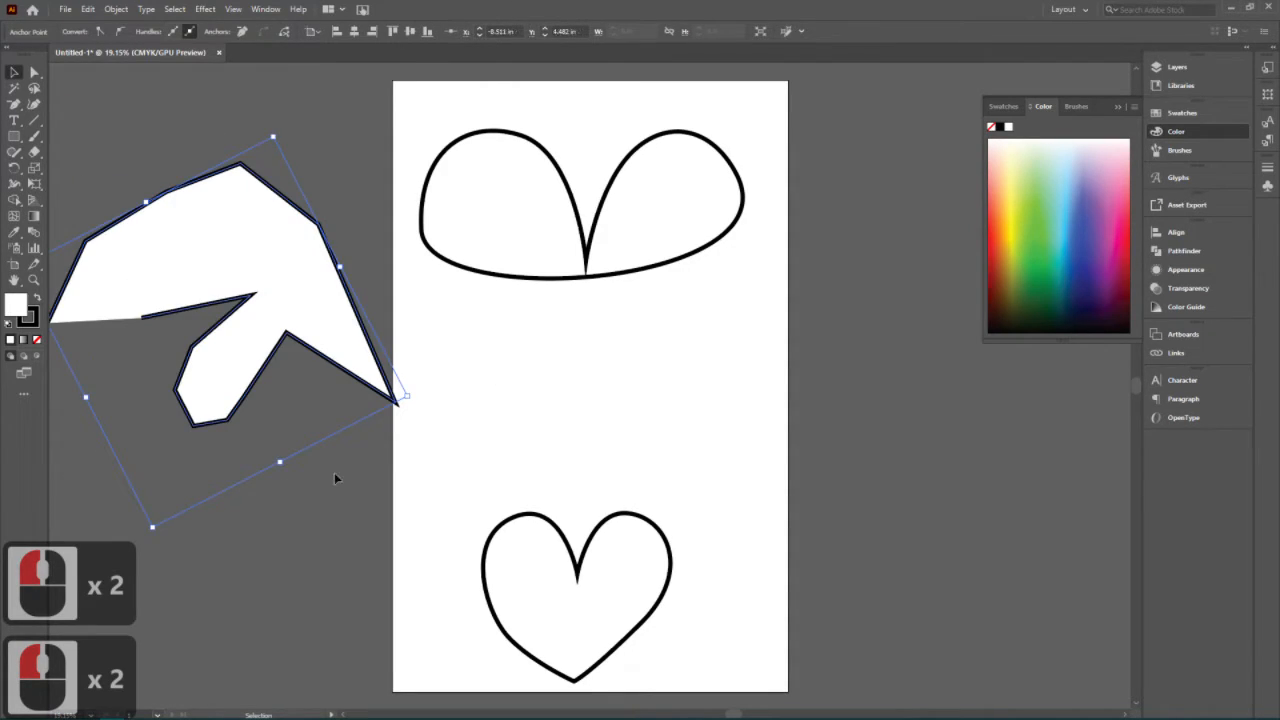
pyautogui.hotkey('ctrl', 'z')
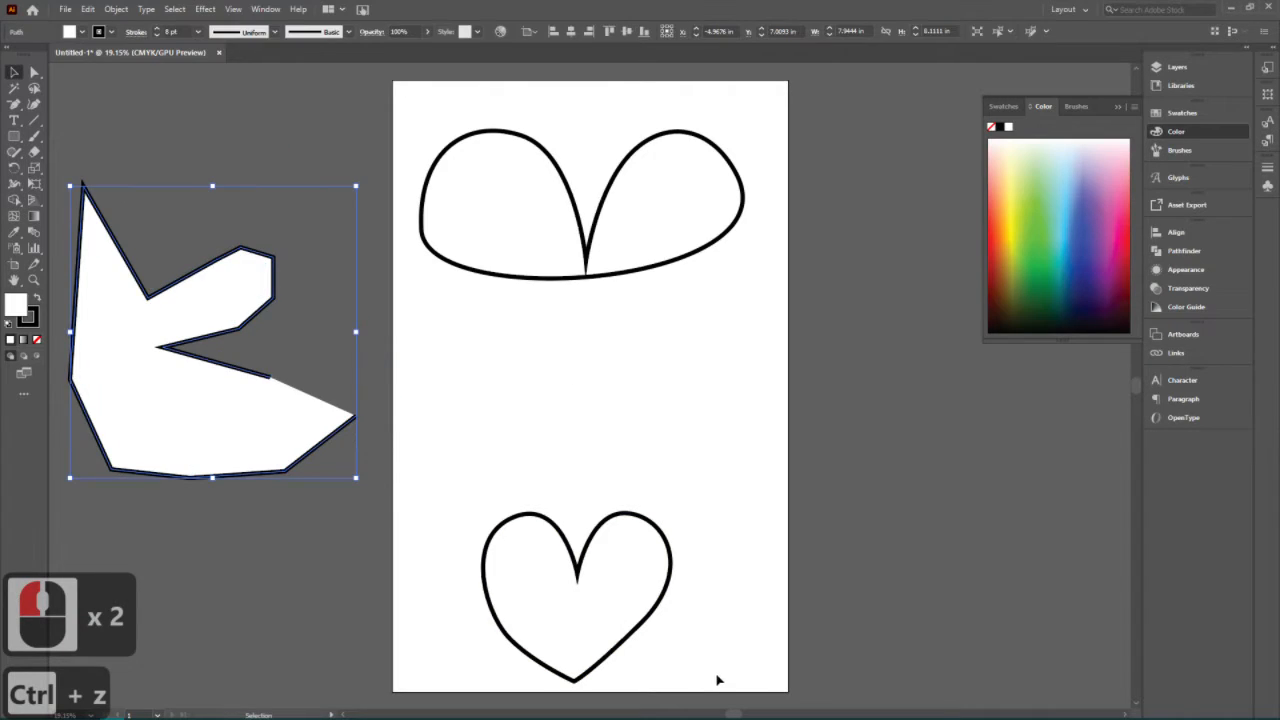
# Select all the practice shapes on and beside the artboard and delete them
pyautogui.click(761, 682)
pyautogui.moveTo(363, 185); pyautogui.dragTo(129, 114)
pyautogui.press('Delete')
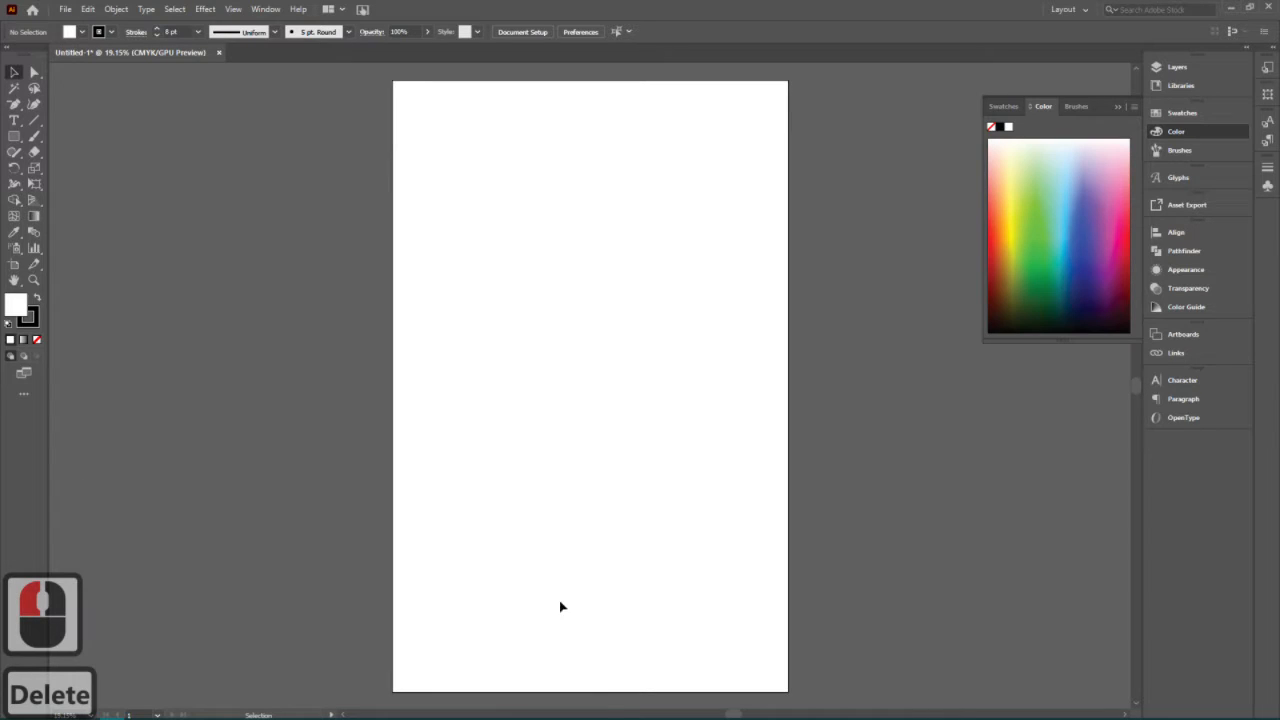
# Switch to File Explorer and place both tracing worksheet JPGs from the Illustrator Pen tool practice folder into the Illustrator document
pyautogui.moveTo(95, 716)
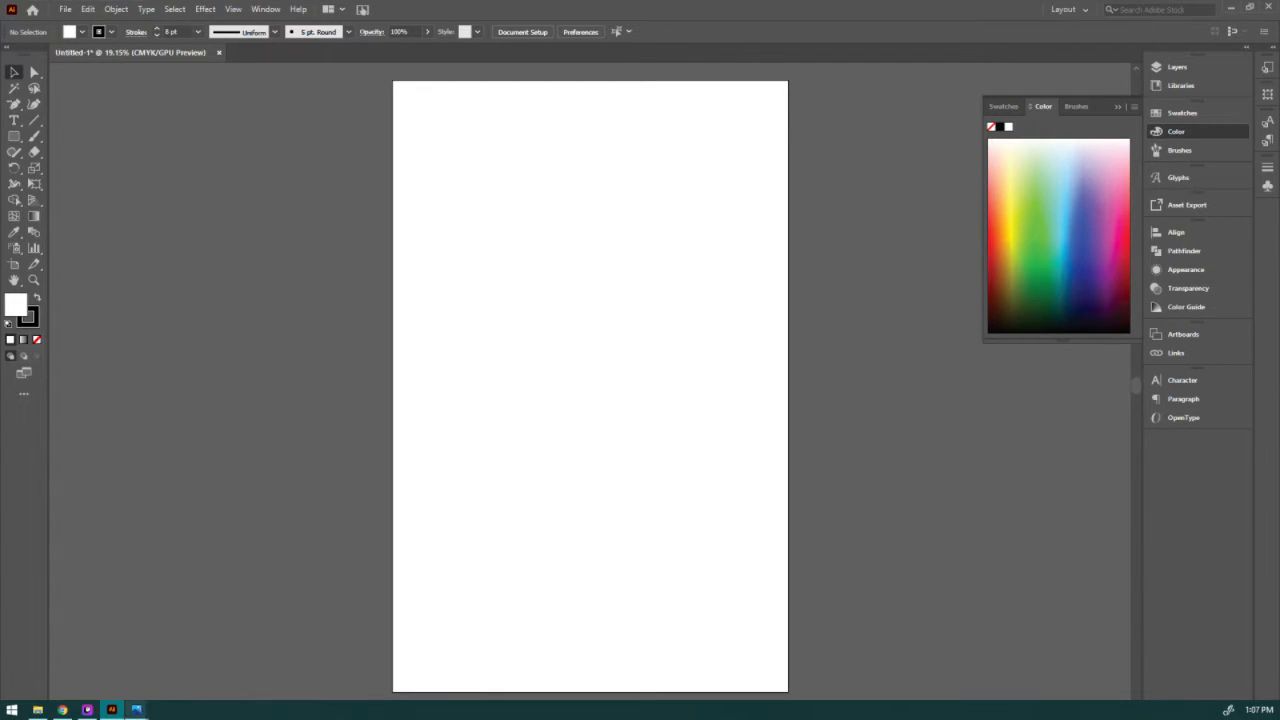
pyautogui.click(44, 706)
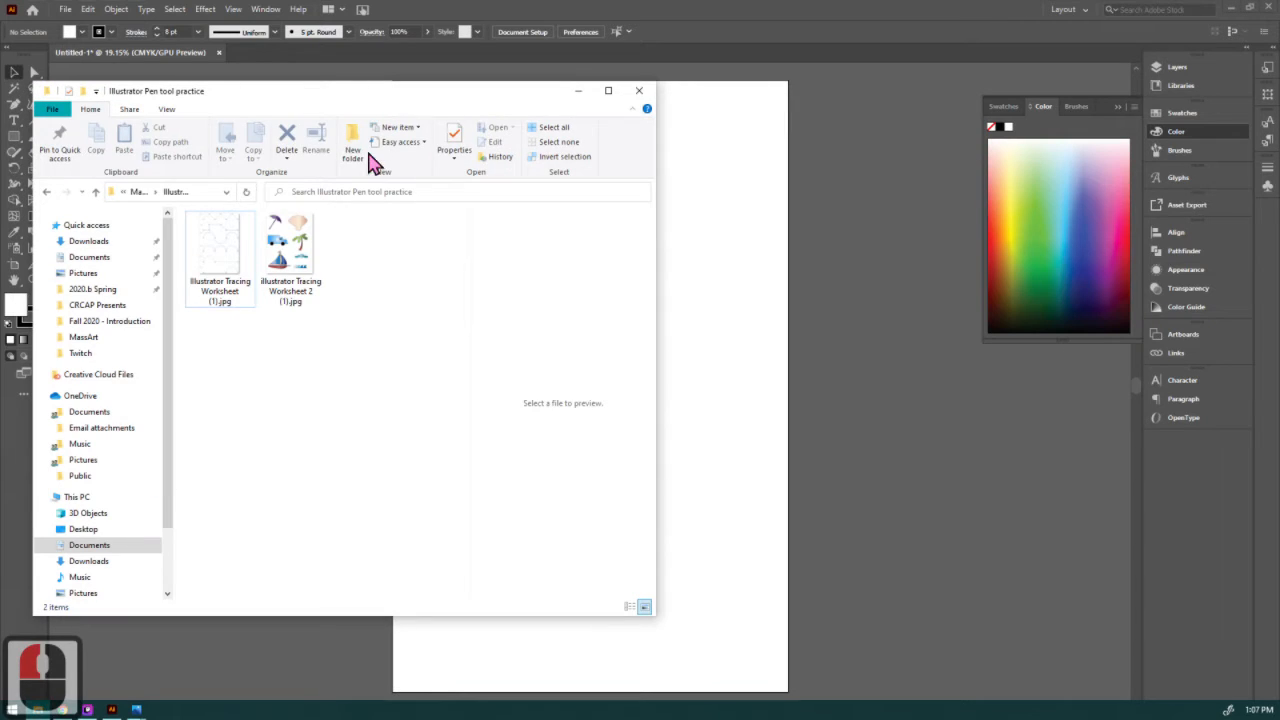
pyautogui.click(230, 258)
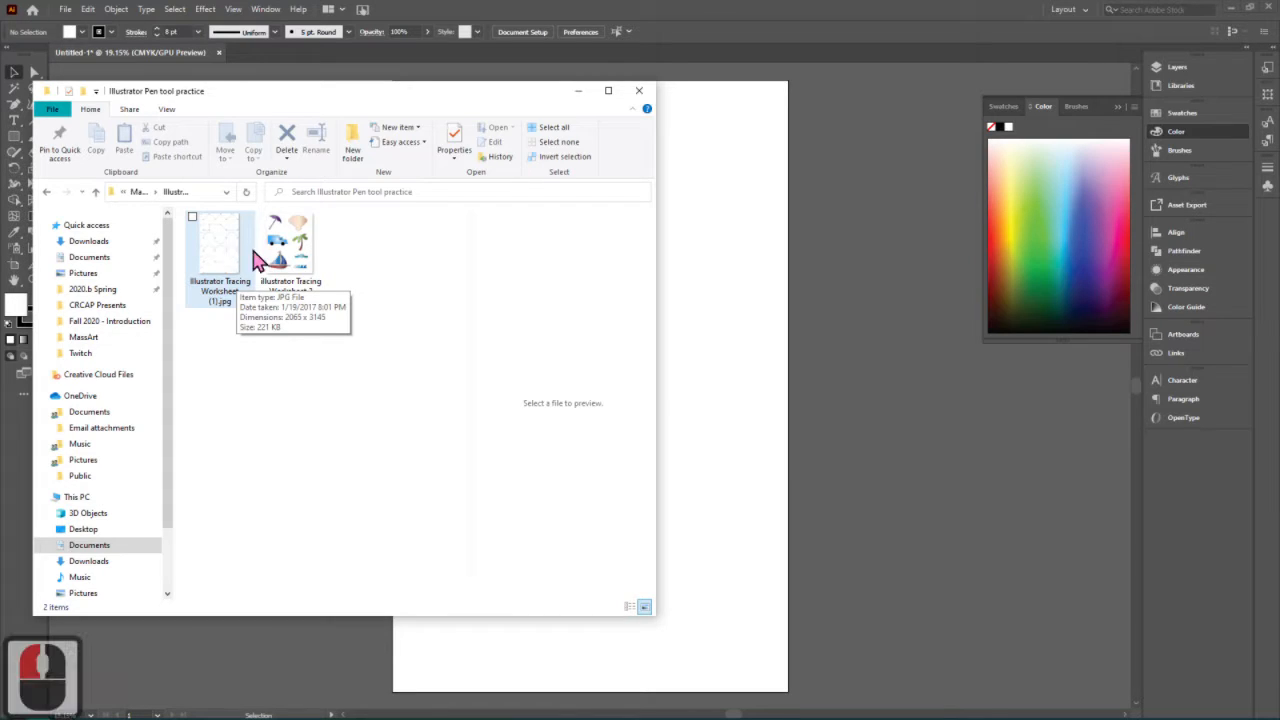
pyautogui.keyDown('shift'); pyautogui.click(300, 258); pyautogui.keyUp('shift')
pyautogui.keyDown('shift'); pyautogui.click(300, 258); pyautogui.keyUp('shift')
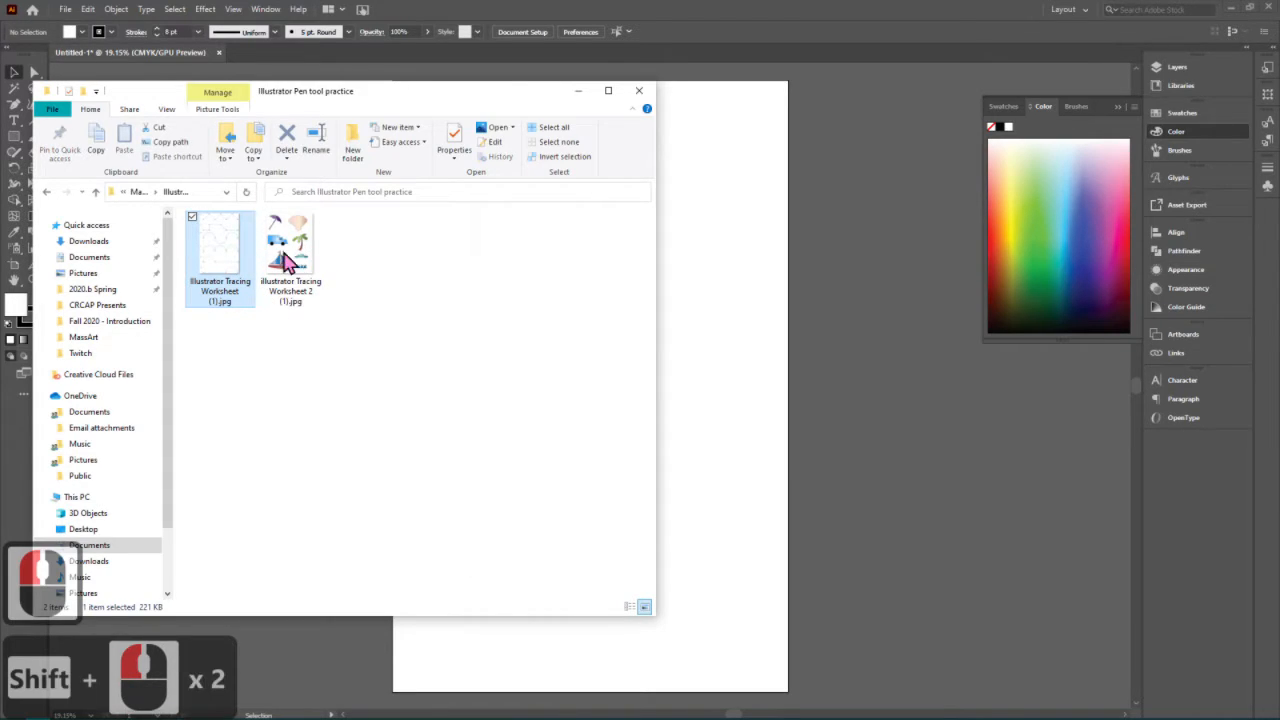
pyautogui.moveTo(712, 380); pyautogui.dragTo(714, 366)
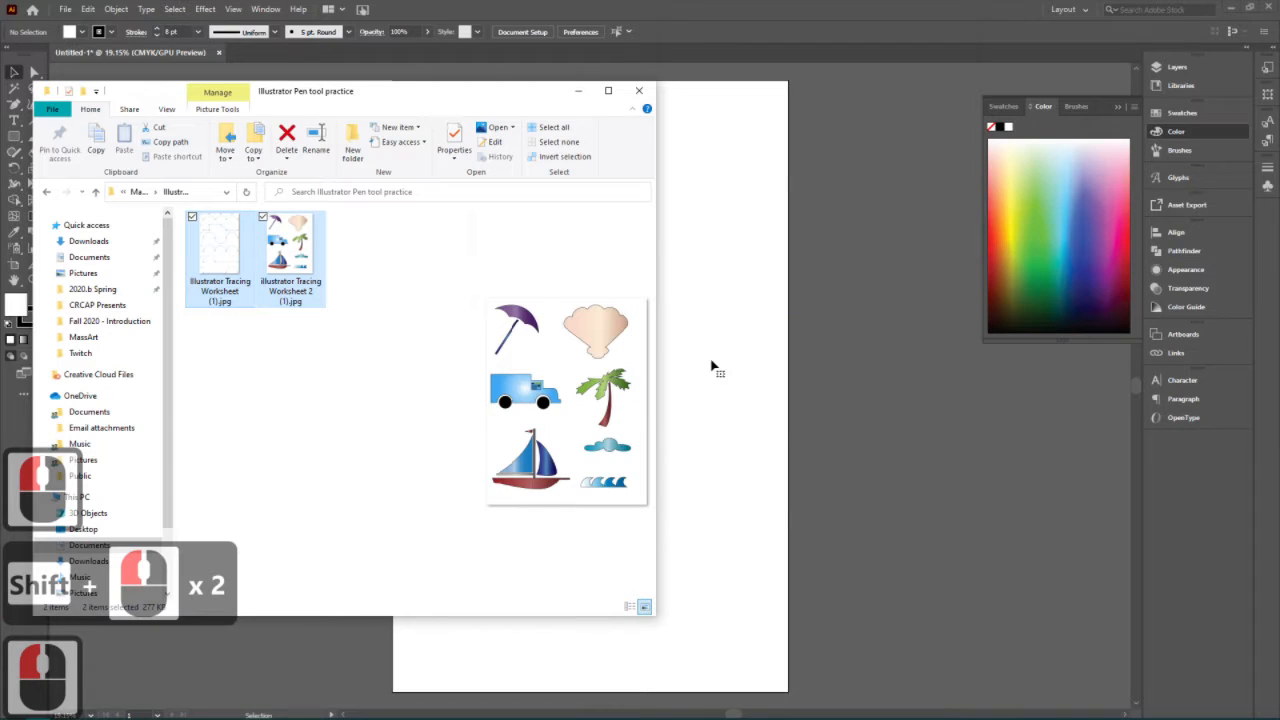
pyautogui.click(743, 122)
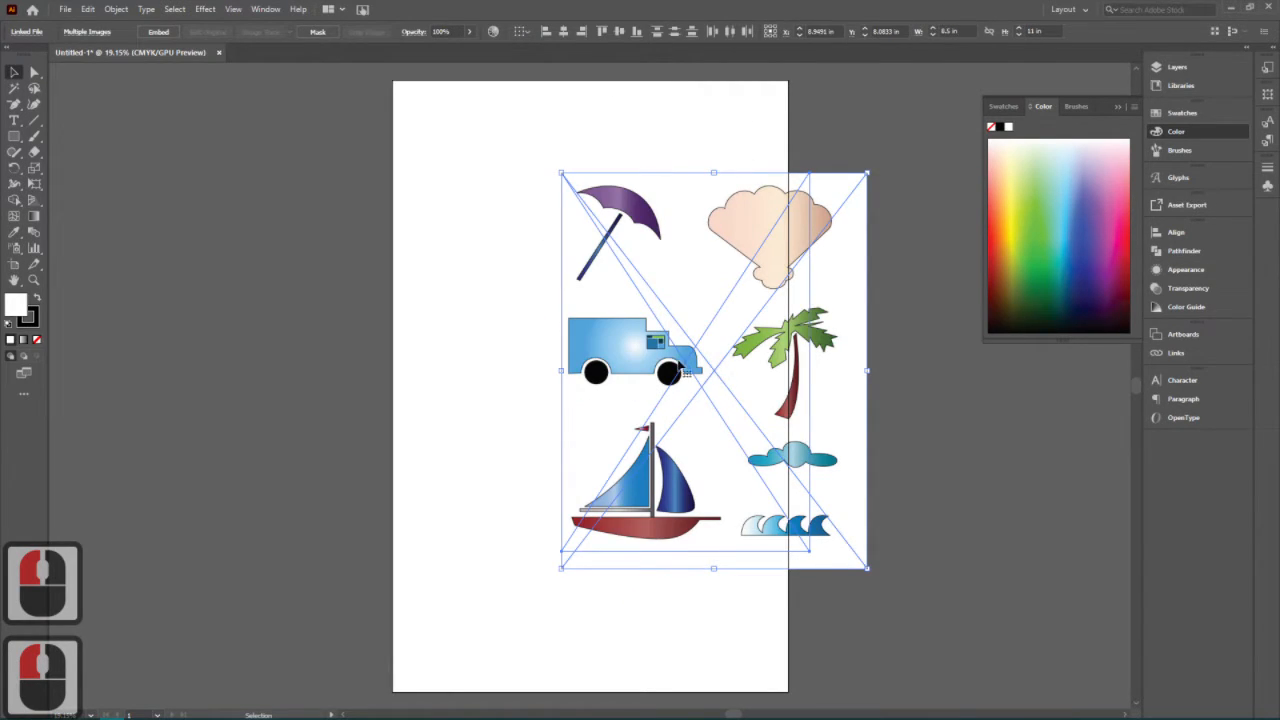
# Separate the two placed worksheets, moving the colored illustrations right of the artboard and the line exercises onto it
pyautogui.click(885, 485)
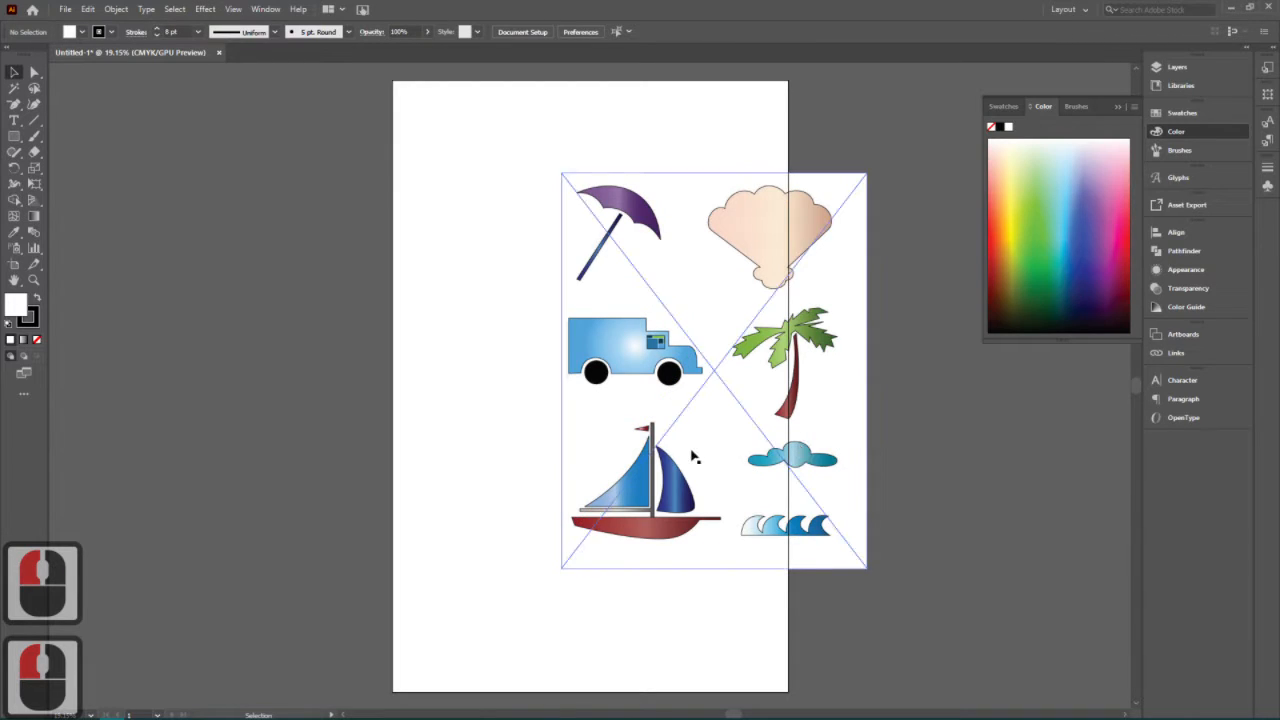
pyautogui.moveTo(812, 459); pyautogui.dragTo(1107, 467)
pyautogui.moveTo(734, 417); pyautogui.dragTo(632, 404)
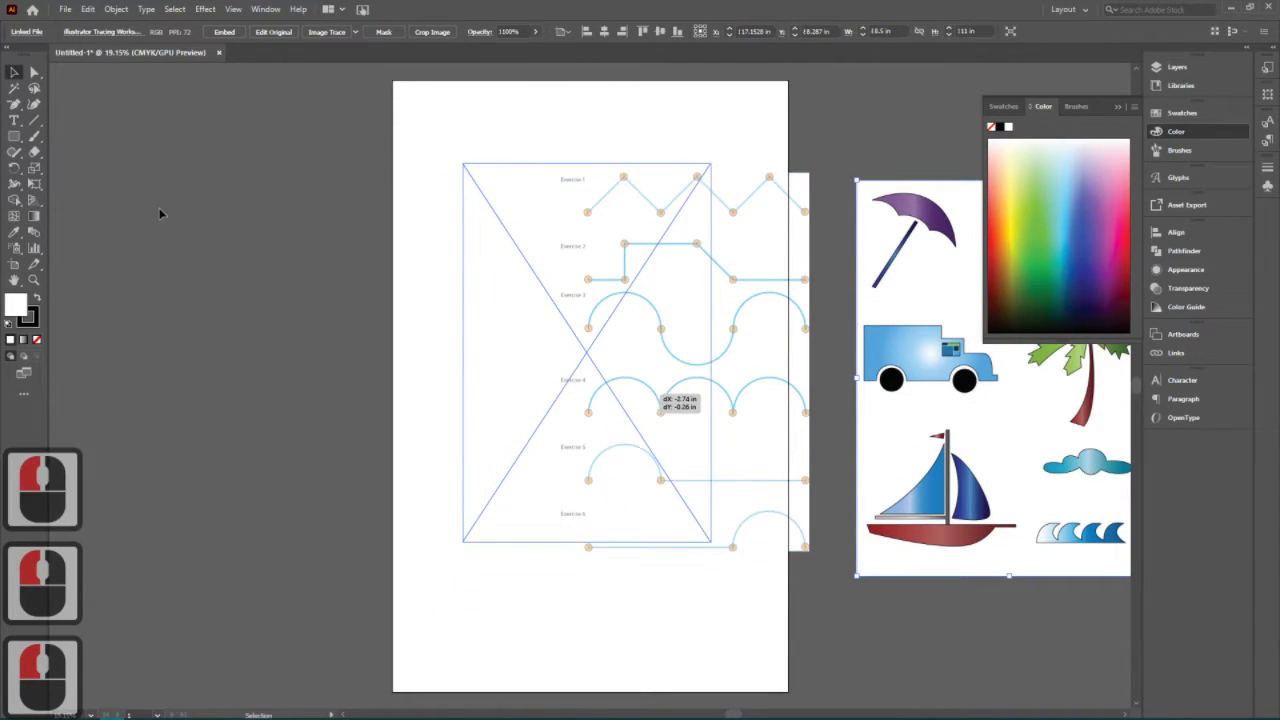
# Add a second 11 x 17 in artboard beside the first, behind the colored illustrations, and return to the Selection tool
pyautogui.click(12, 272)
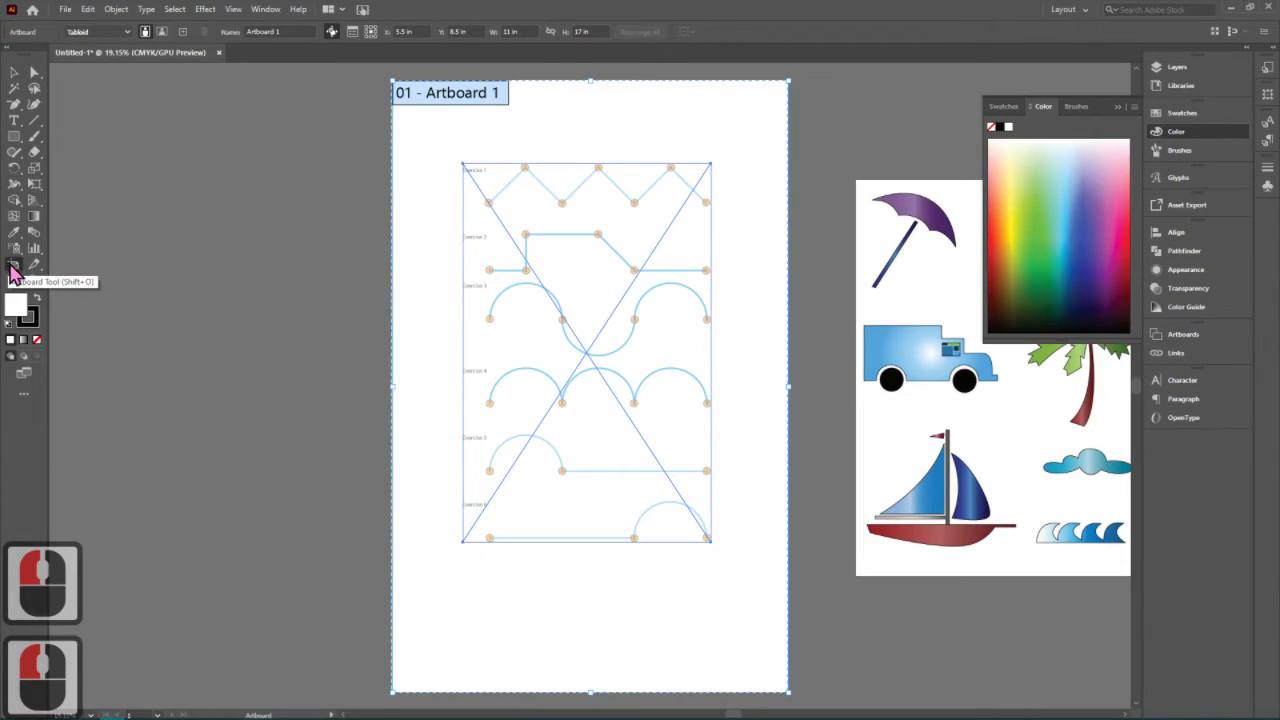
pyautogui.click(181, 40)
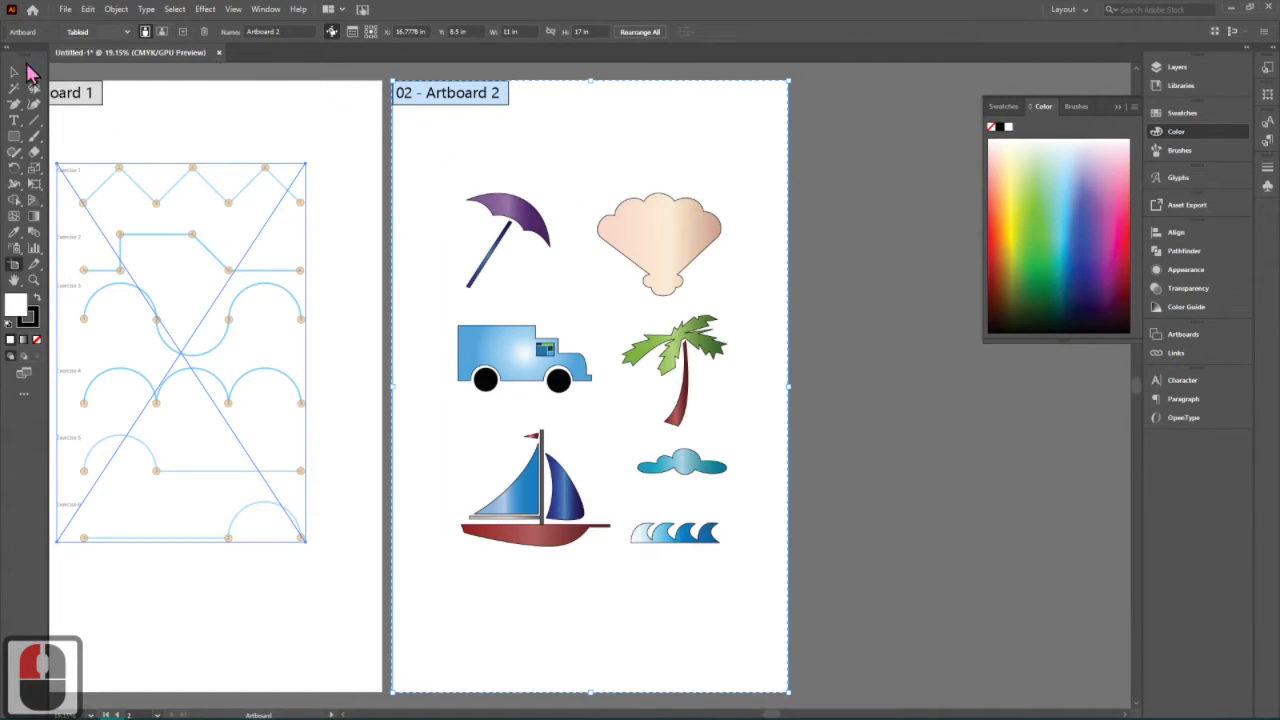
pyautogui.click(14, 73)
pyautogui.click(674, 421)
pyautogui.click(977, 375)
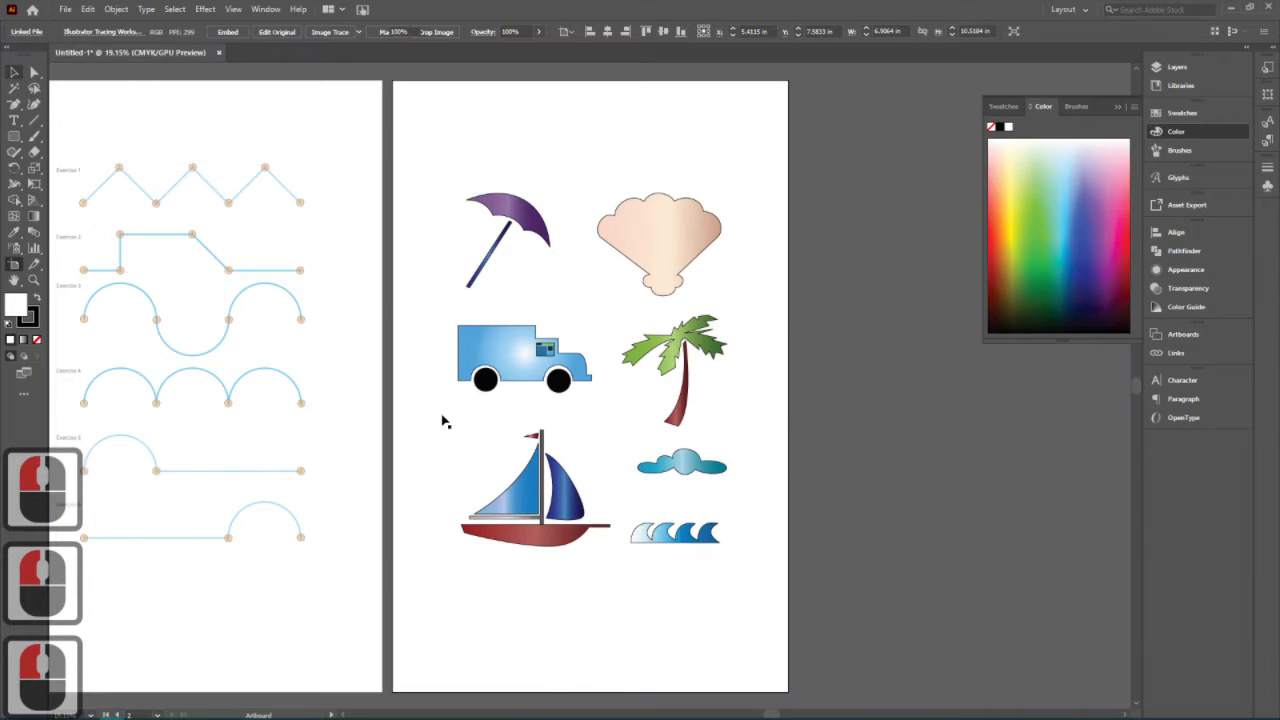
# Enlarge the line-exercise worksheet from its corners, keeping its proportions, to fill the width of the first artboard
pyautogui.click(206, 446)
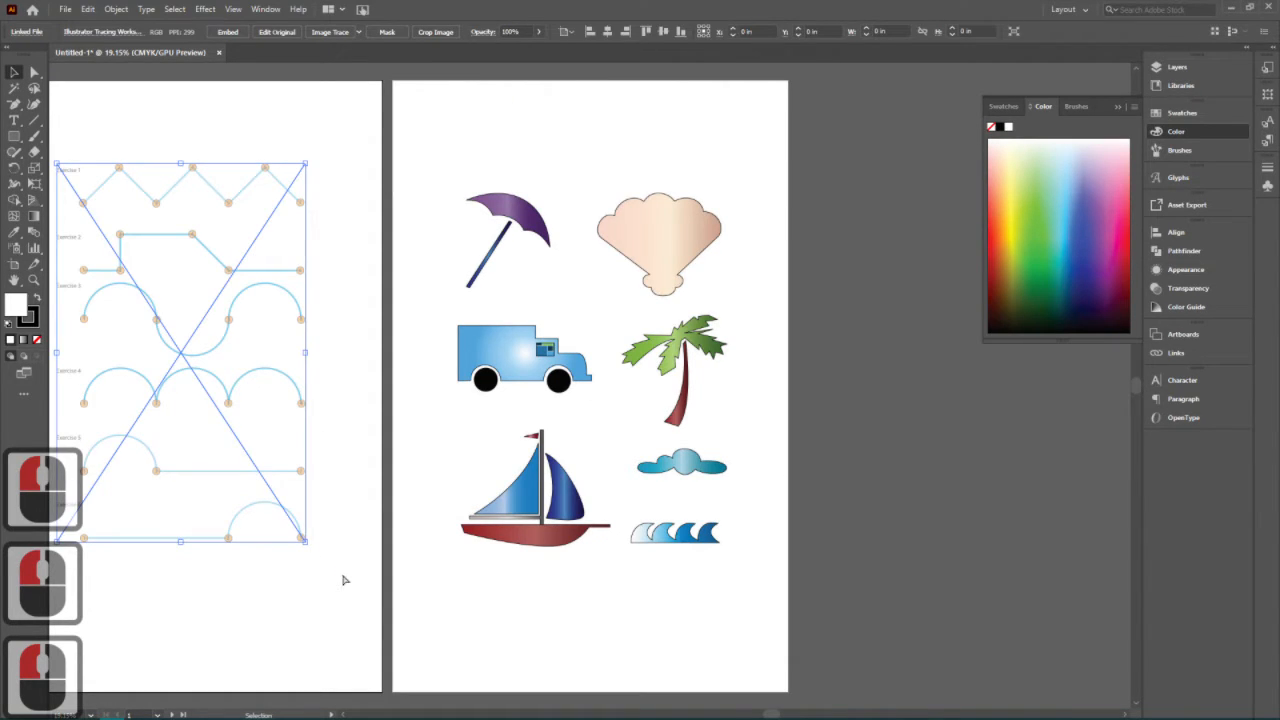
pyautogui.hscroll(-7, 343, 580)
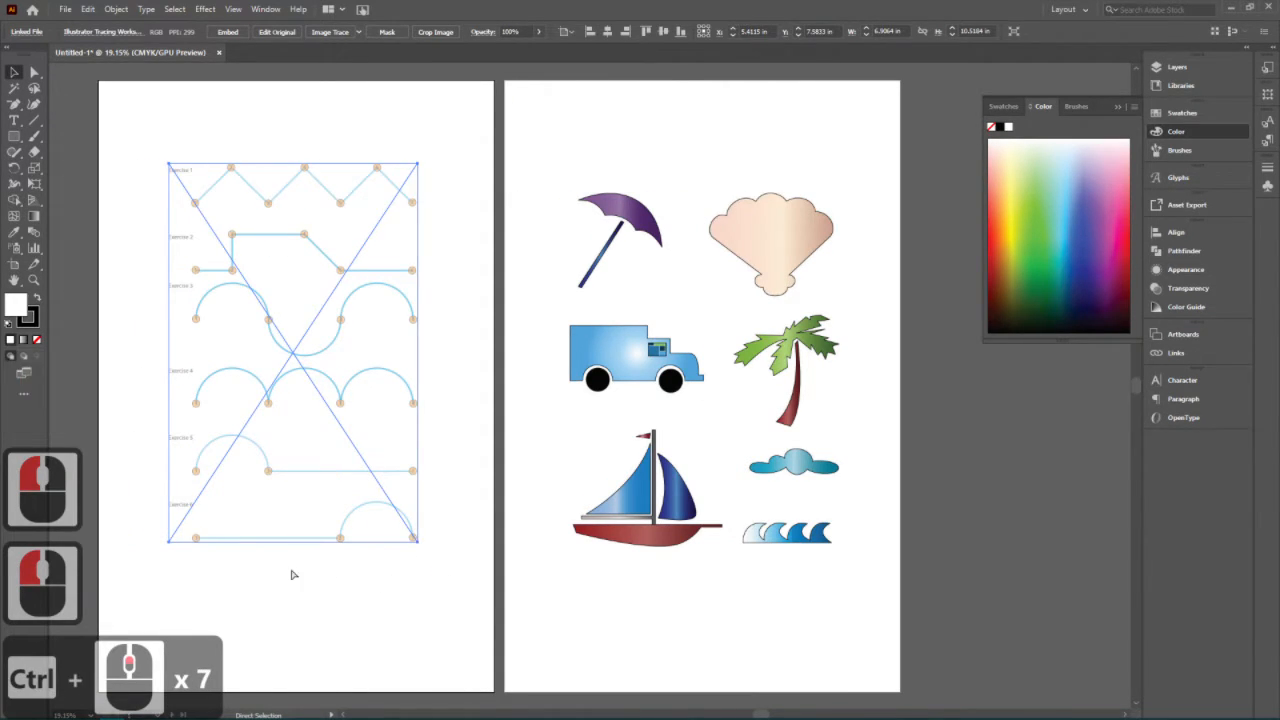
pyautogui.hscroll(-8, 293, 572)
pyautogui.moveTo(312, 542)
pyautogui.mouseDown()
pyautogui.moveTo(257, 686)
pyautogui.moveTo(262, 655)
pyautogui.mouseUp()
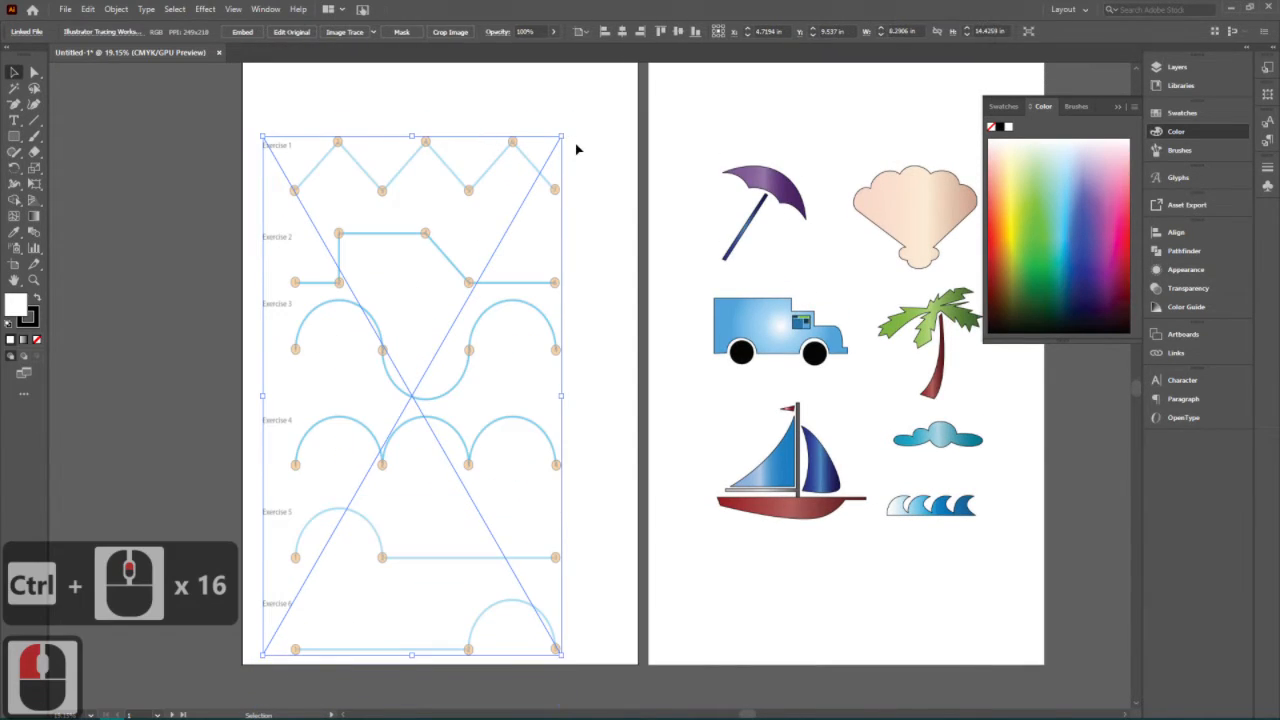
pyautogui.scroll(1, 576, 149)
pyautogui.moveTo(563, 151); pyautogui.dragTo(633, 168)
# Stretch the colored-illustrations worksheet from its lower-left corner toward the lower-left corner of the second artboard
pyautogui.click(893, 443)
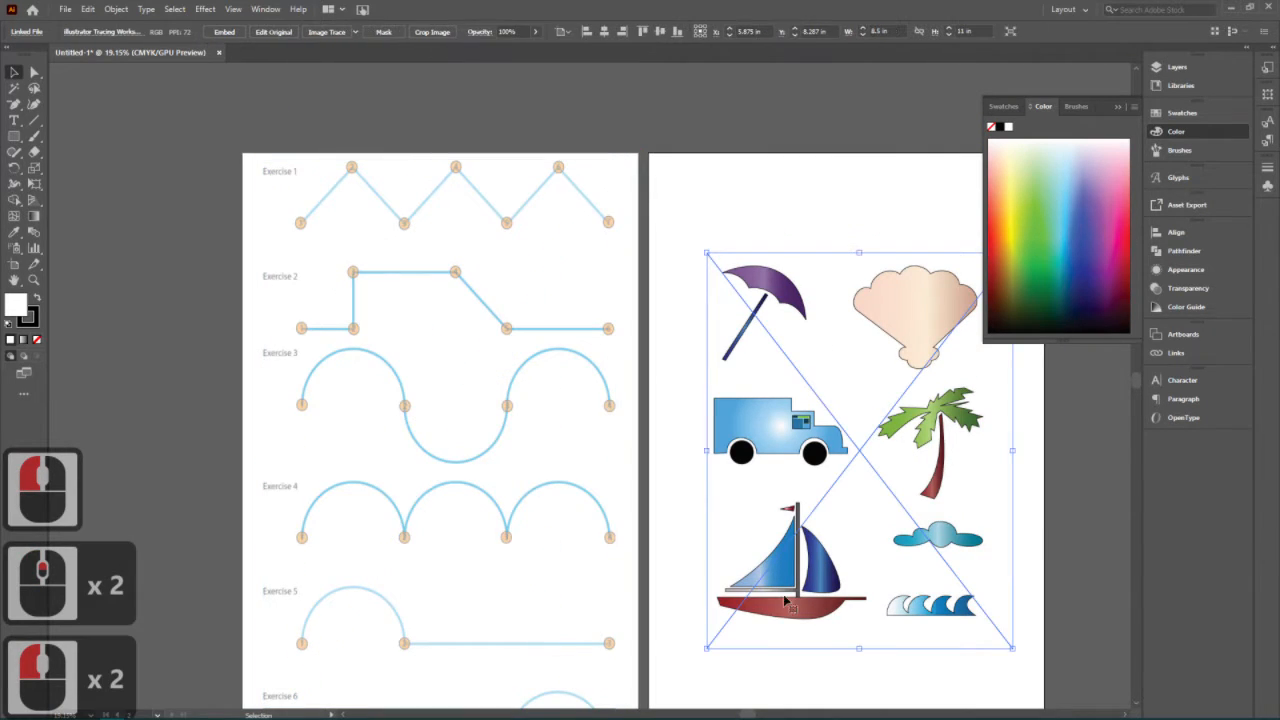
pyautogui.scroll(-2, 785, 630)
pyautogui.scroll(-2, 717, 618)
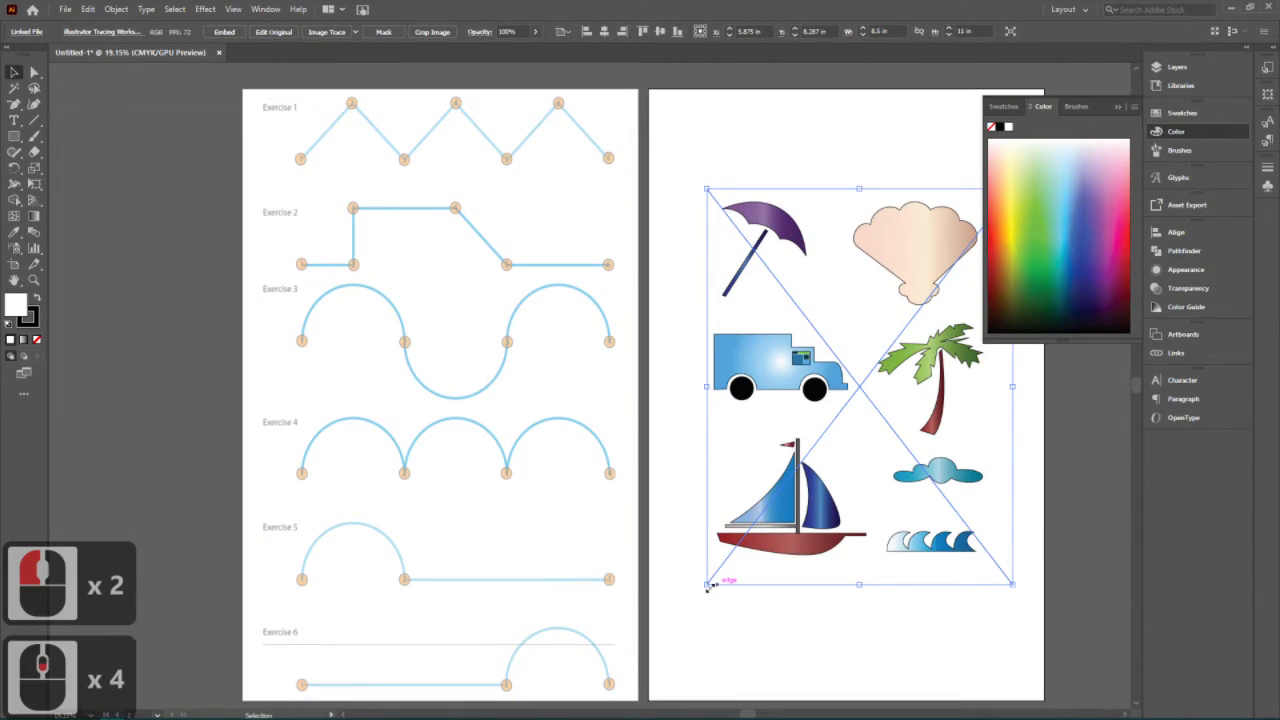
pyautogui.moveTo(708, 608); pyautogui.dragTo(668, 690)
pyautogui.scroll(6, 846, 317)
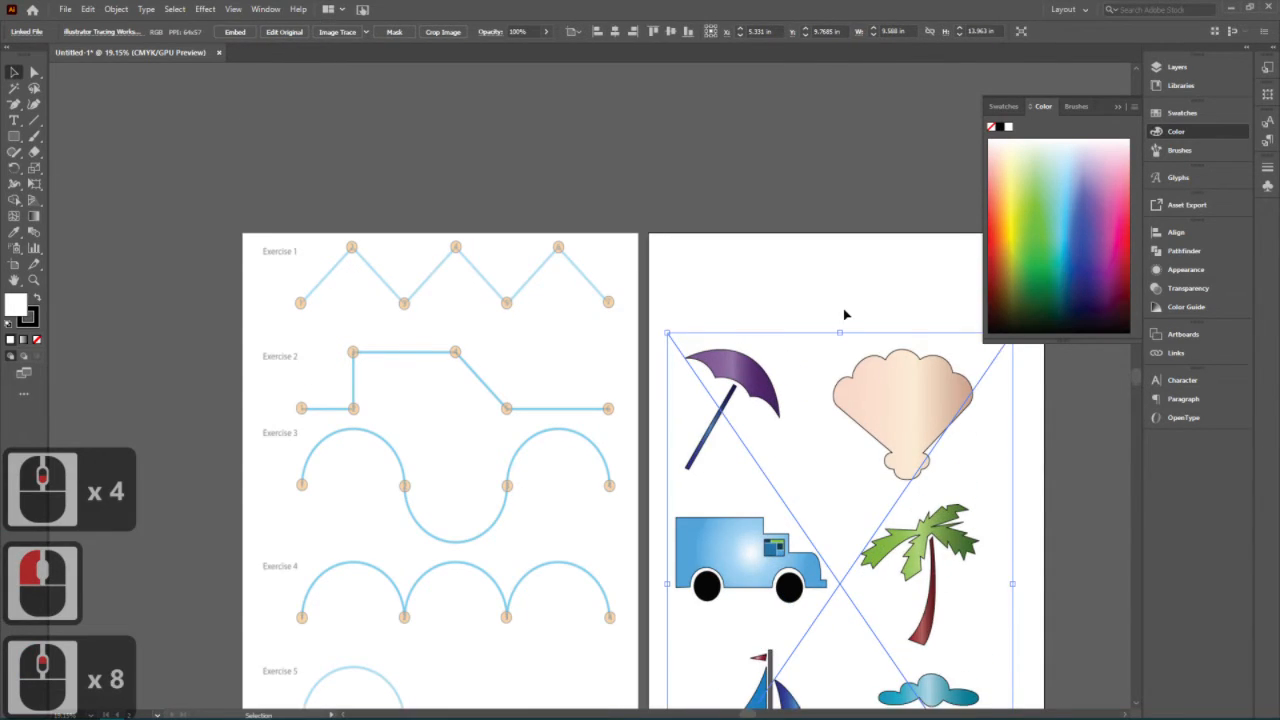
# Enlarge the colored-illustrations worksheet from its upper-right corner to fill the second artboard, adjust its position, and deselect it
pyautogui.moveTo(841, 350); pyautogui.dragTo(840, 266)
pyautogui.hotkey('ctrl', 'z')
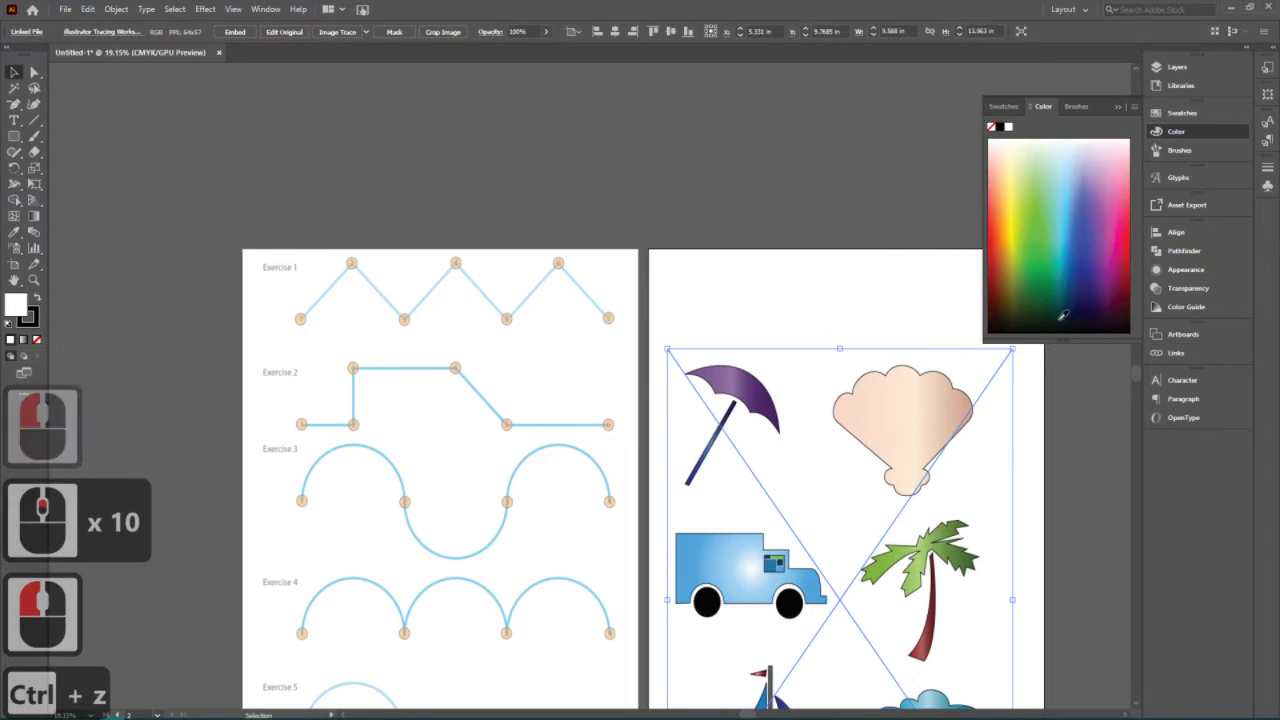
pyautogui.click(1117, 106)
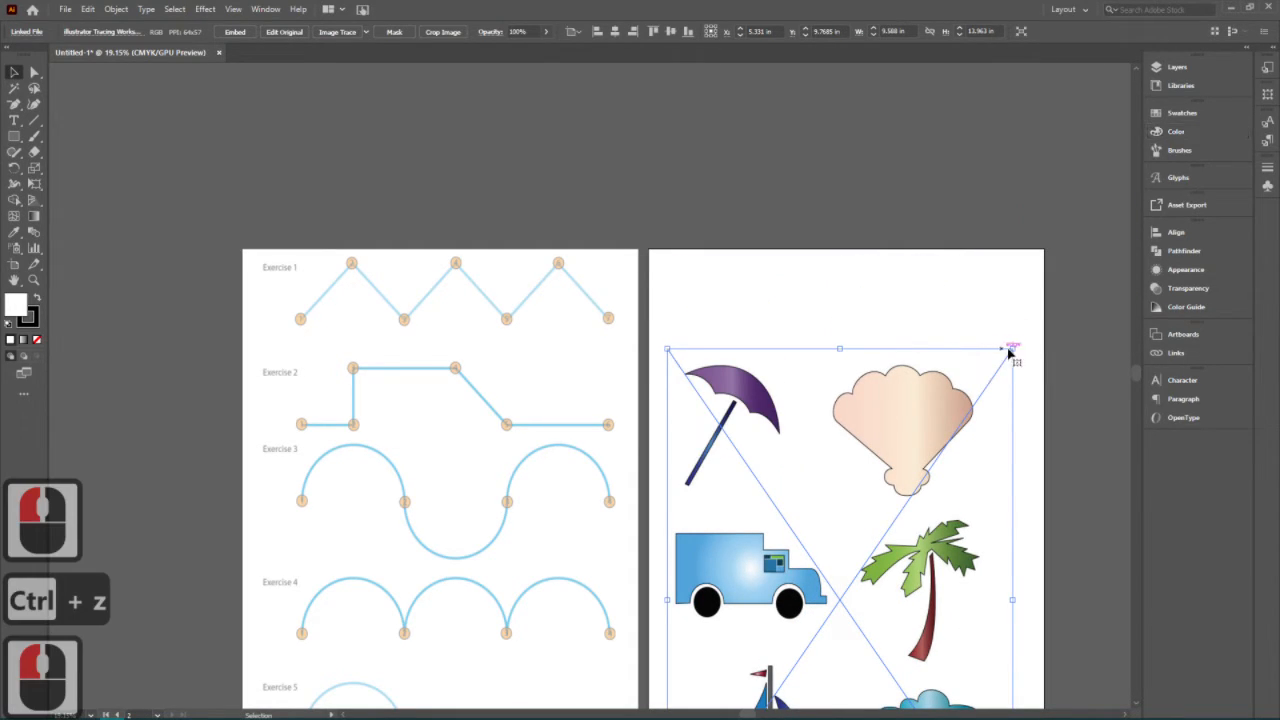
pyautogui.moveTo(1012, 348); pyautogui.dragTo(1076, 232)
pyautogui.moveTo(977, 405); pyautogui.dragTo(963, 408)
pyautogui.click(938, 221)
pyautogui.click(1008, 180)
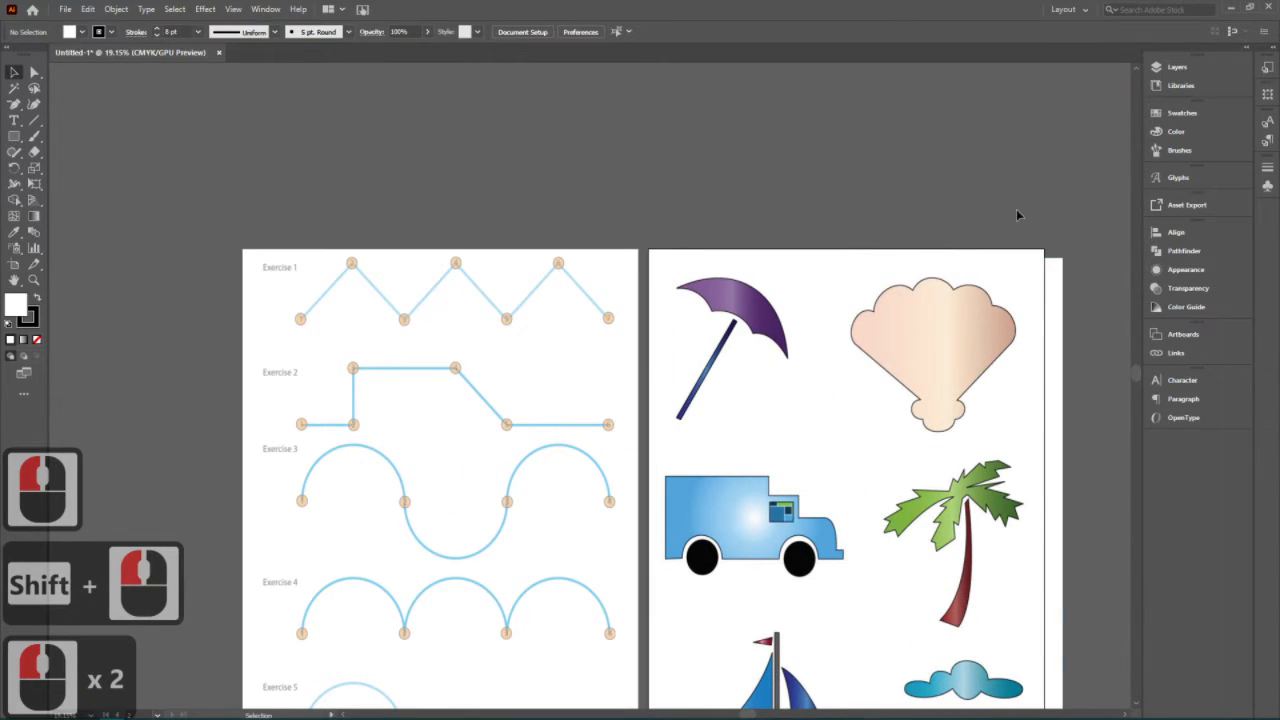
# Add a new layer above Layer 1 and turn Layer 1 into a template with its images dimmed to 50%
pyautogui.click(1197, 70)
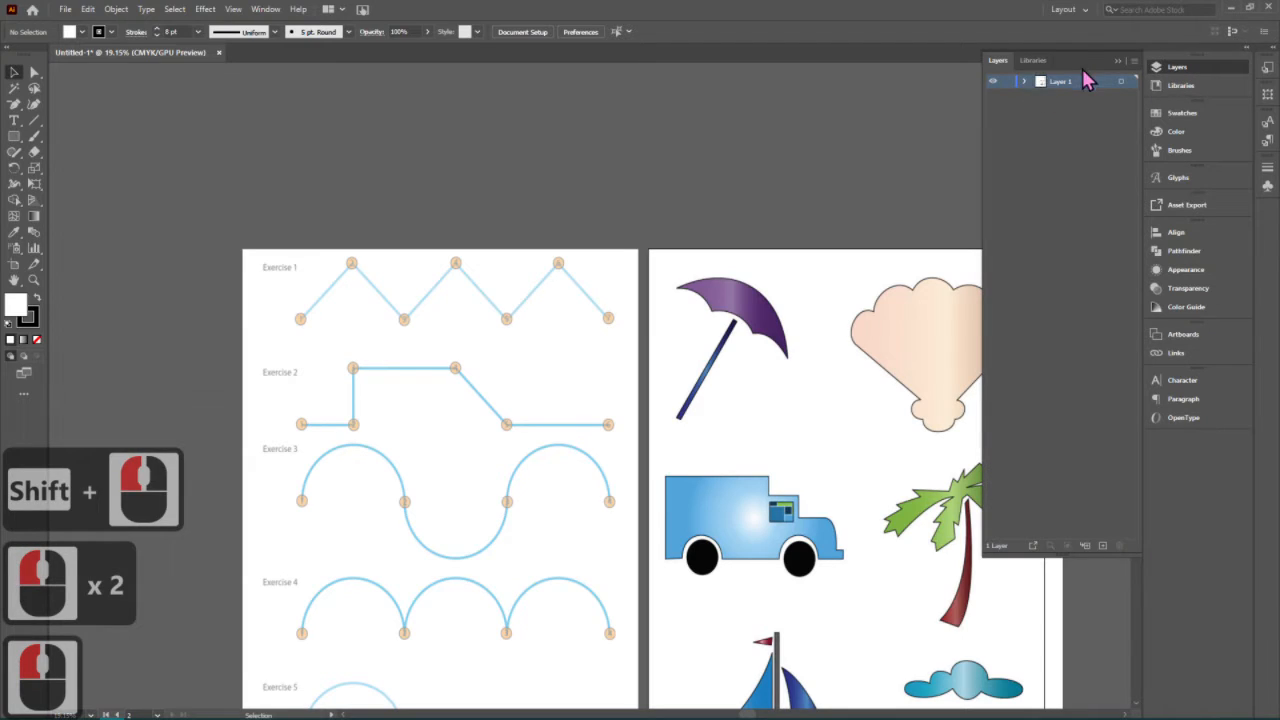
pyautogui.click(1103, 547)
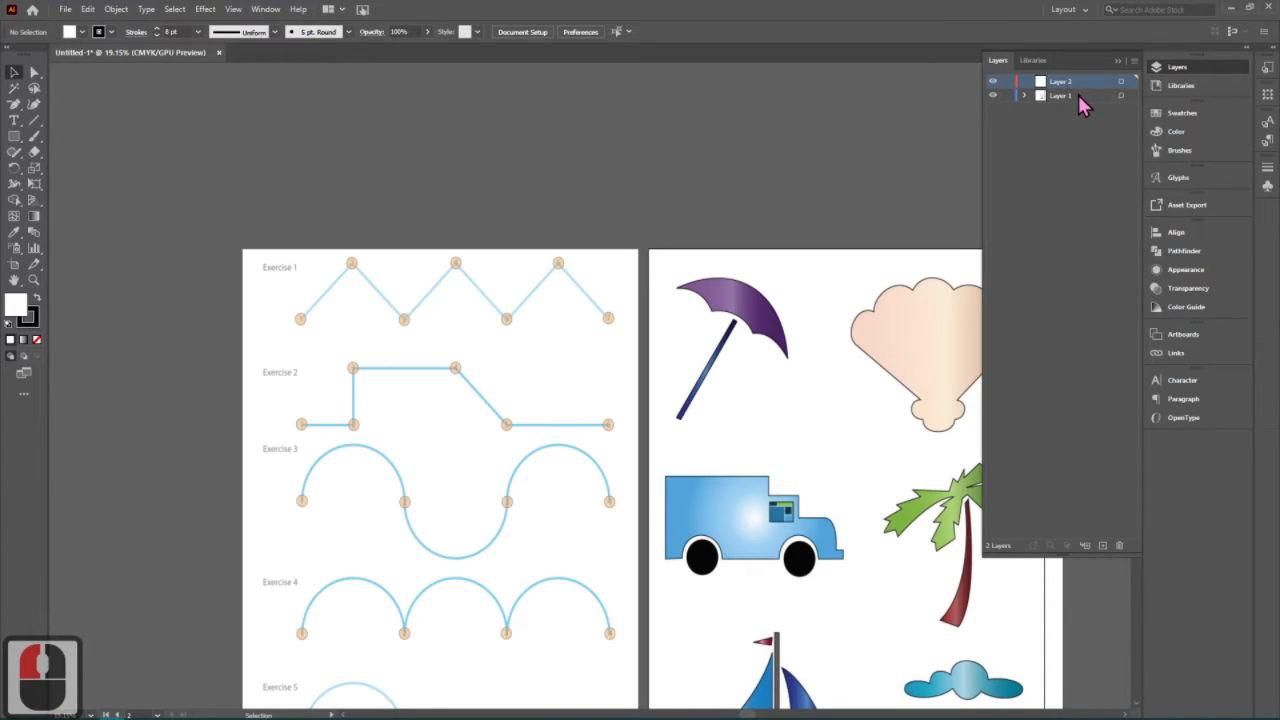
pyautogui.doubleClick(1078, 95)
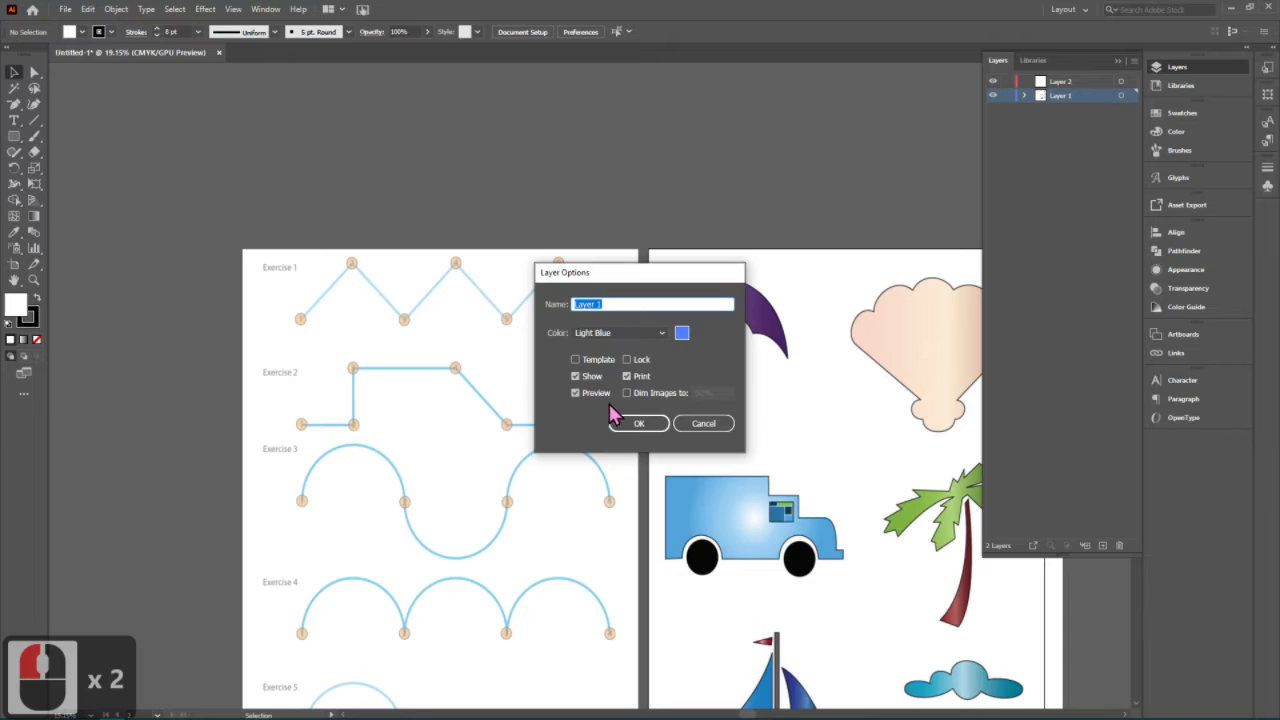
pyautogui.click(575, 359)
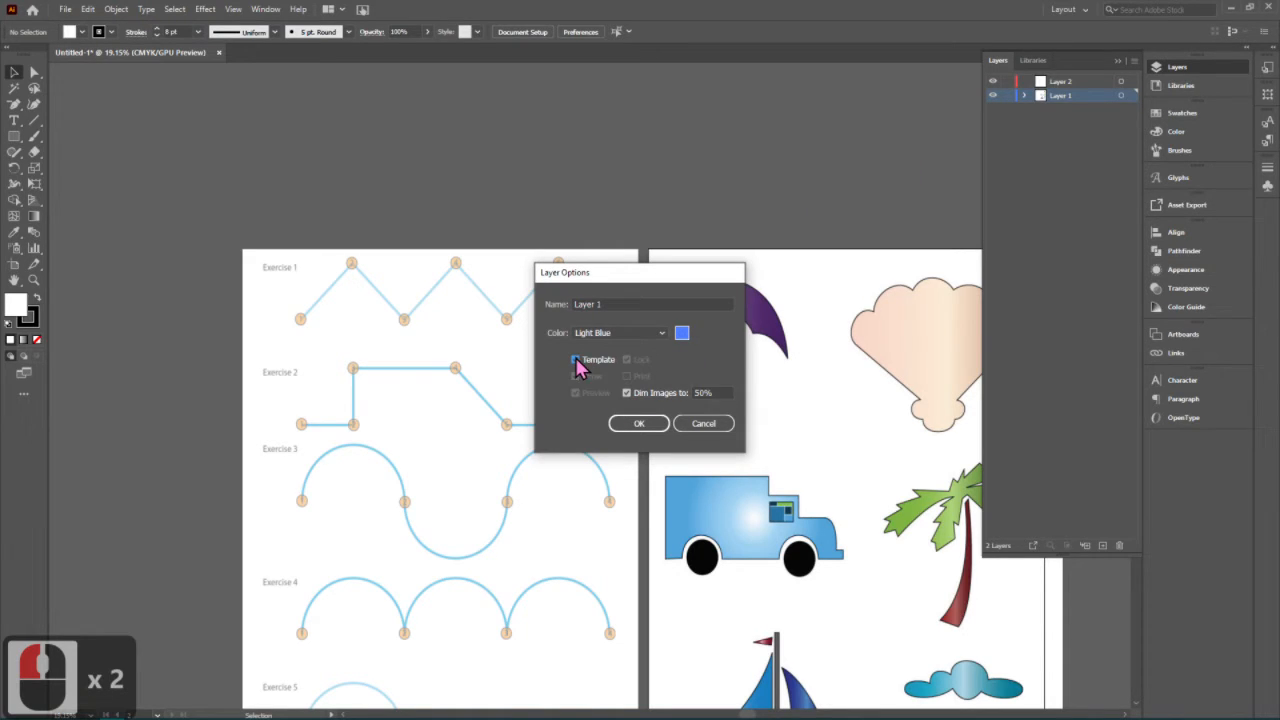
pyautogui.click(634, 424)
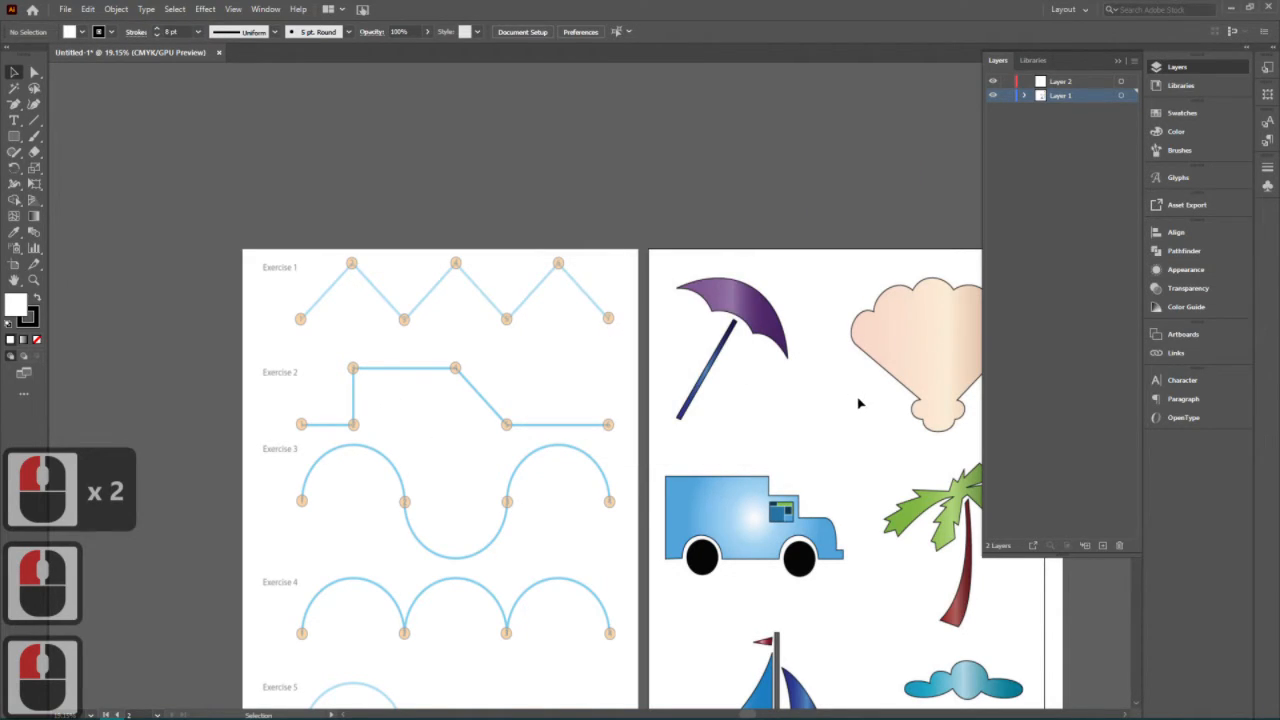
pyautogui.click(1085, 98)
pyautogui.click(707, 494)
pyautogui.scroll(-3, 606, 468)
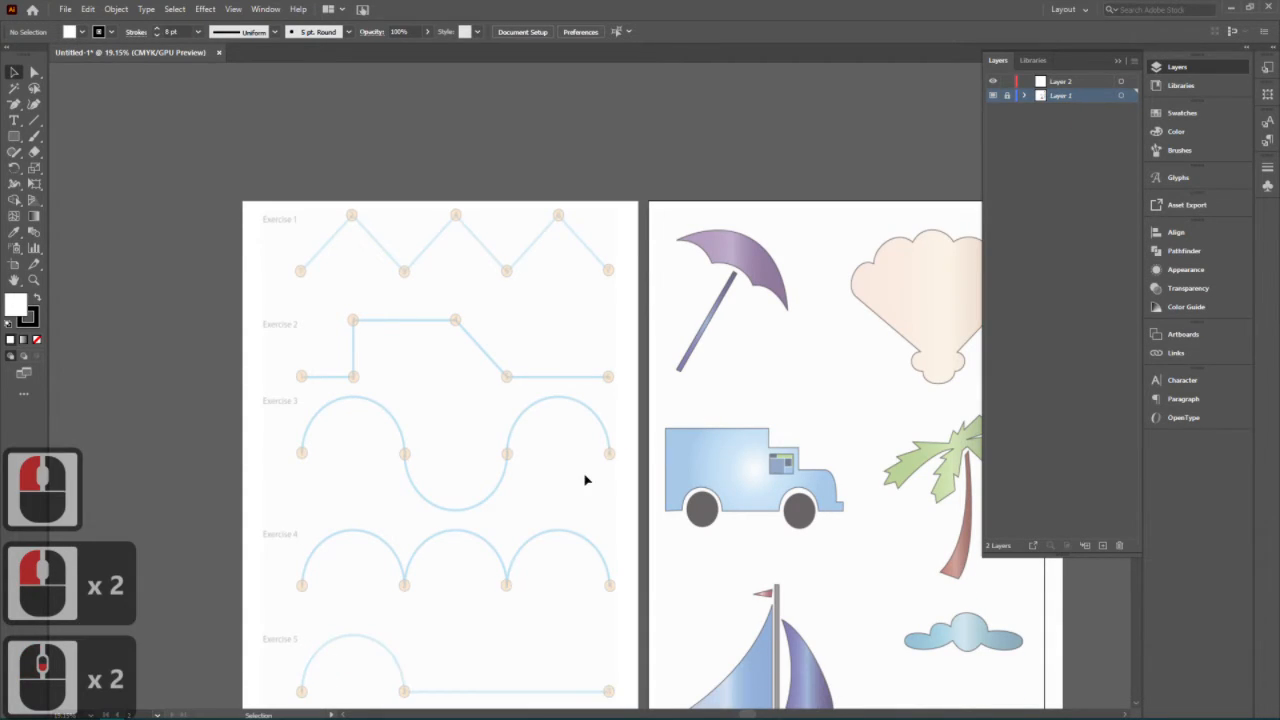
# On Layer 2, trace the first two segments of the Exercise 1 zigzag through its first three points with the Pen tool
pyautogui.click(1052, 82)
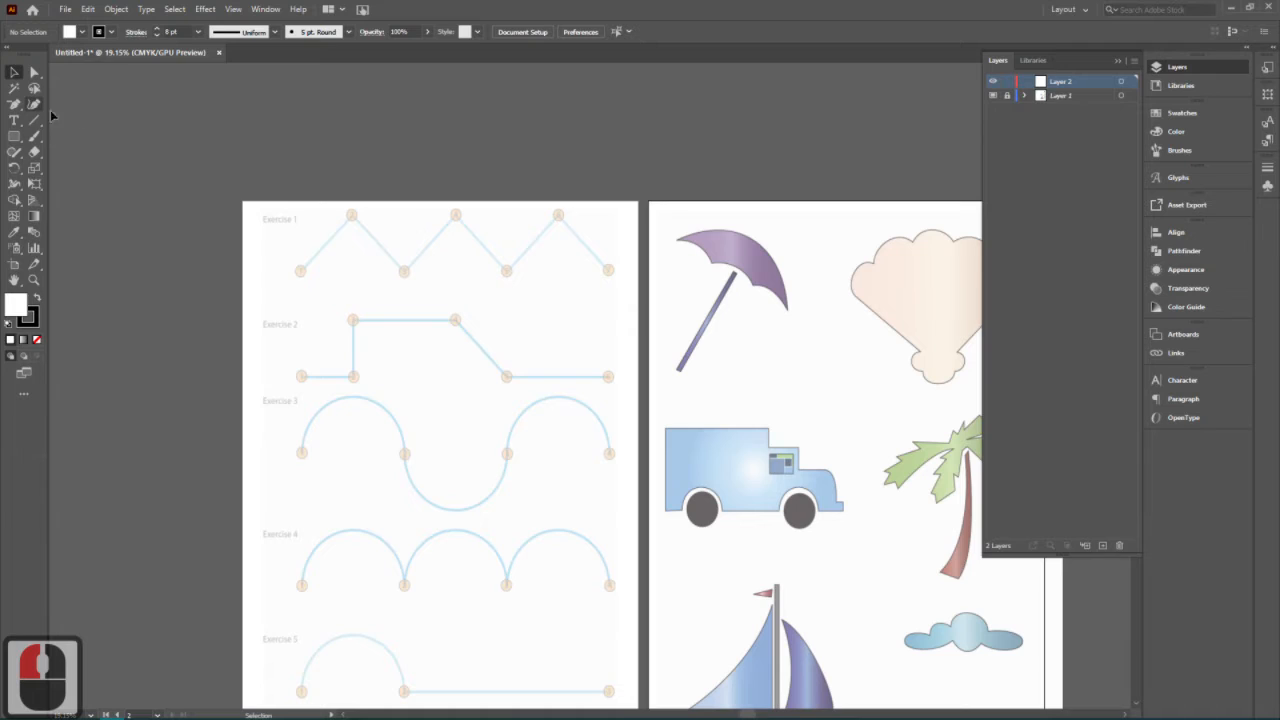
pyautogui.click(14, 104)
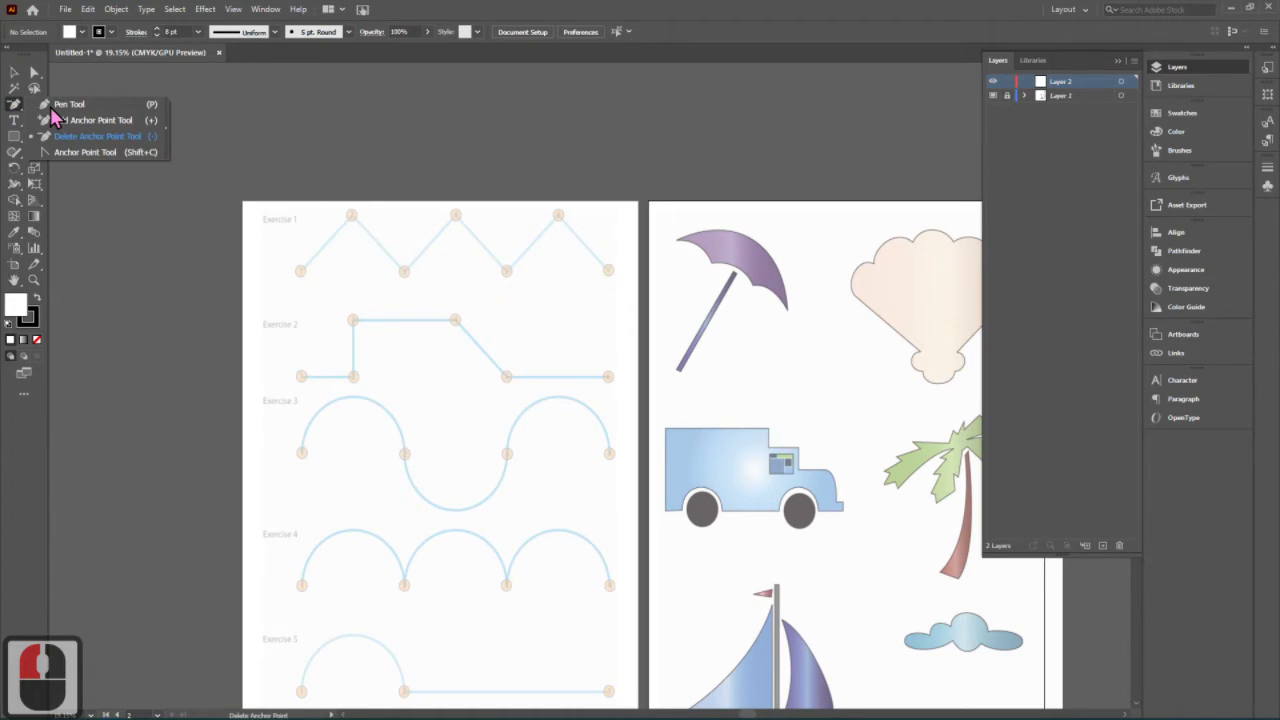
pyautogui.click(62, 105)
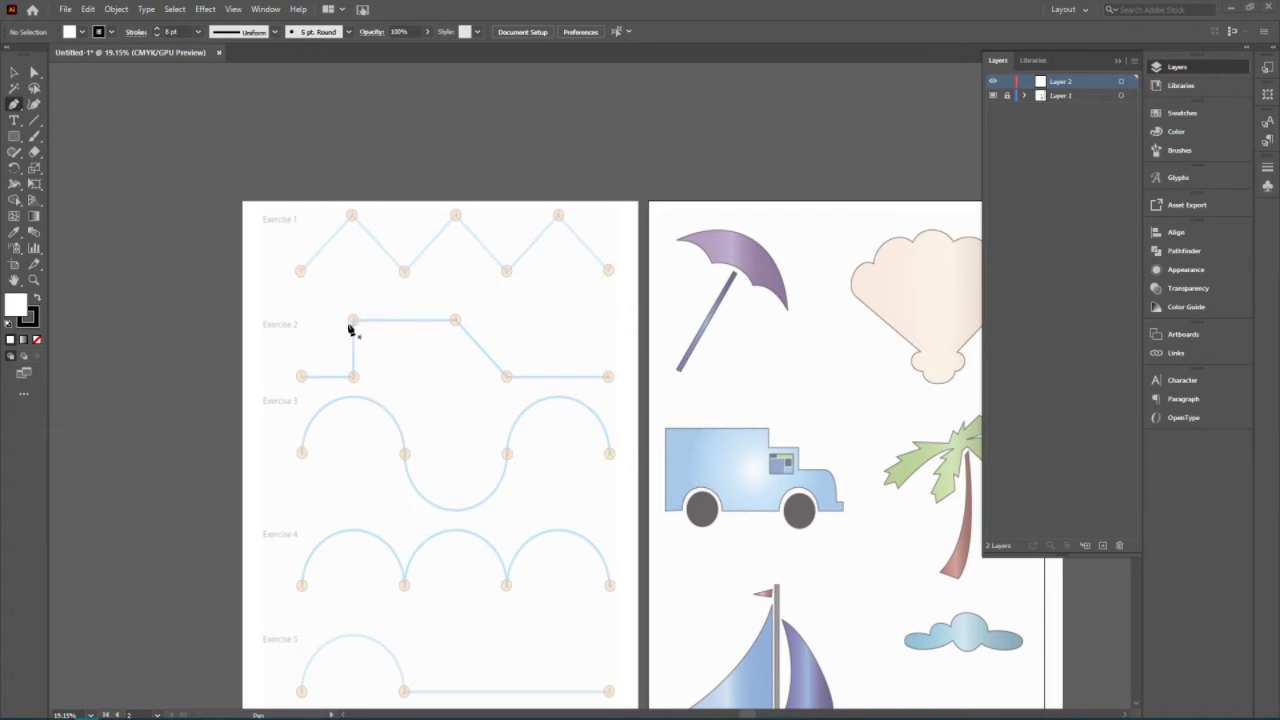
pyautogui.click(297, 276)
pyautogui.hotkey('ctrl', 'z')
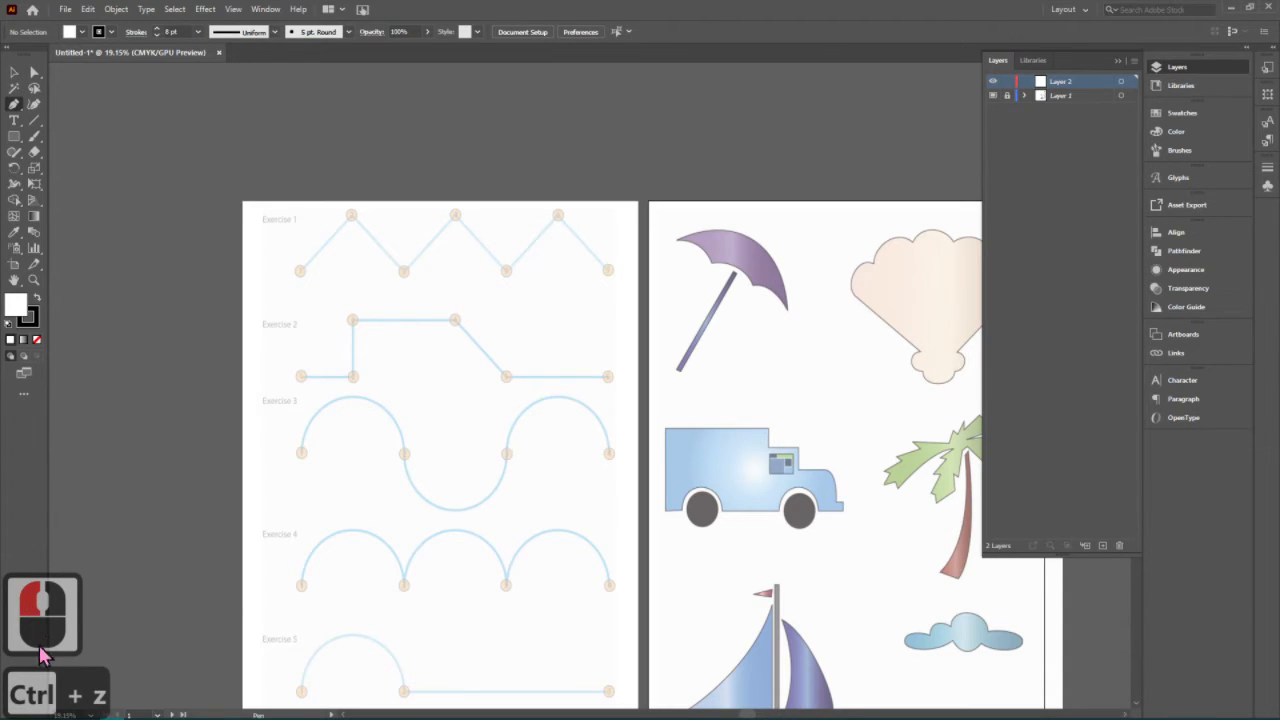
pyautogui.click(302, 272)
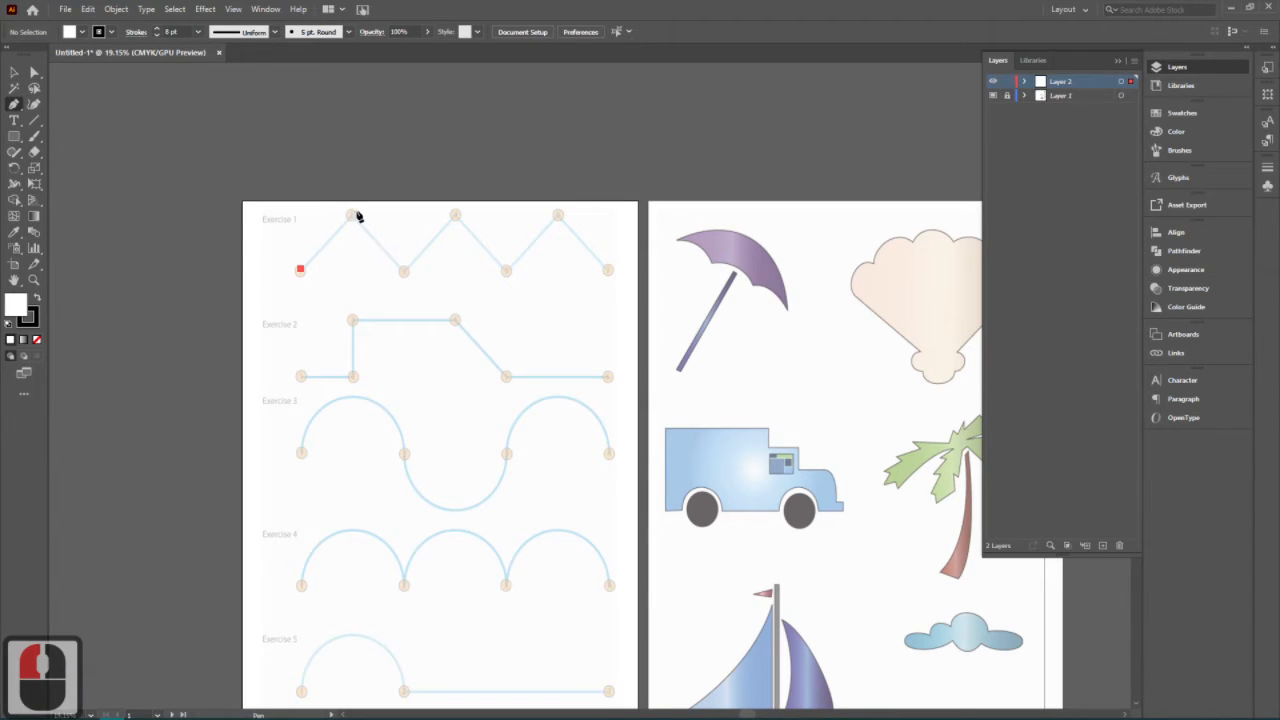
pyautogui.click(352, 216)
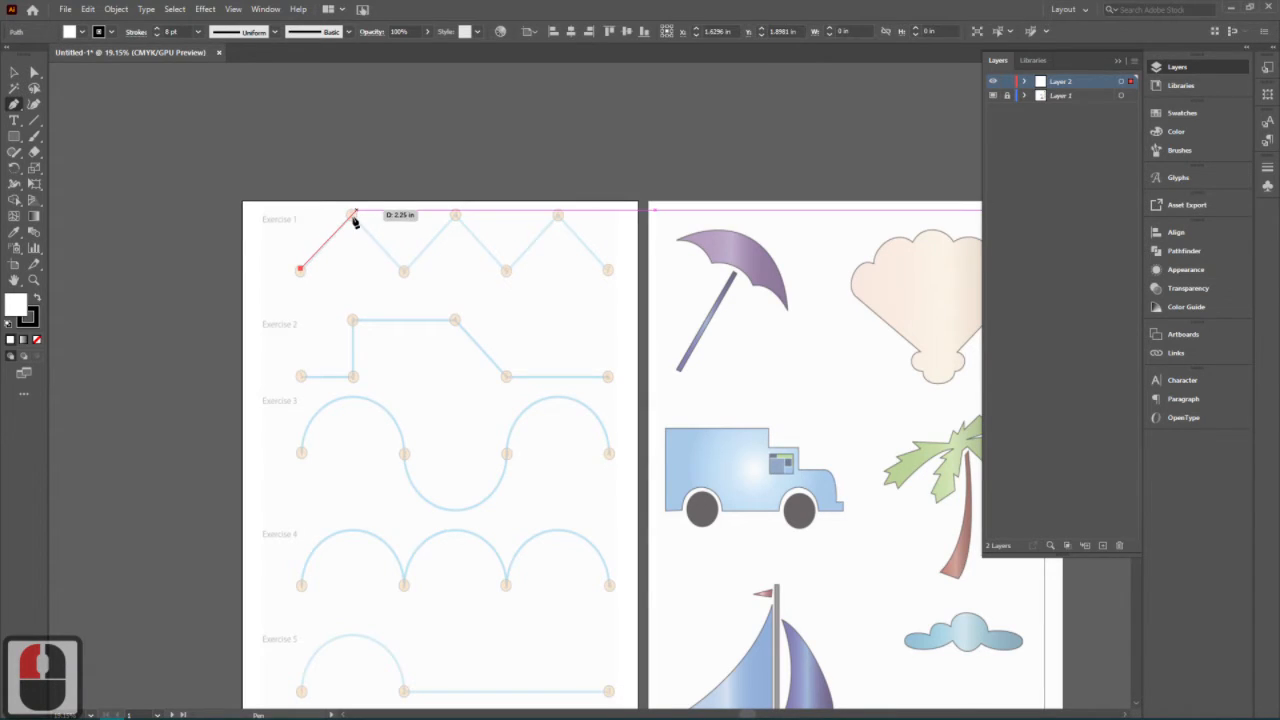
pyautogui.click(404, 271)
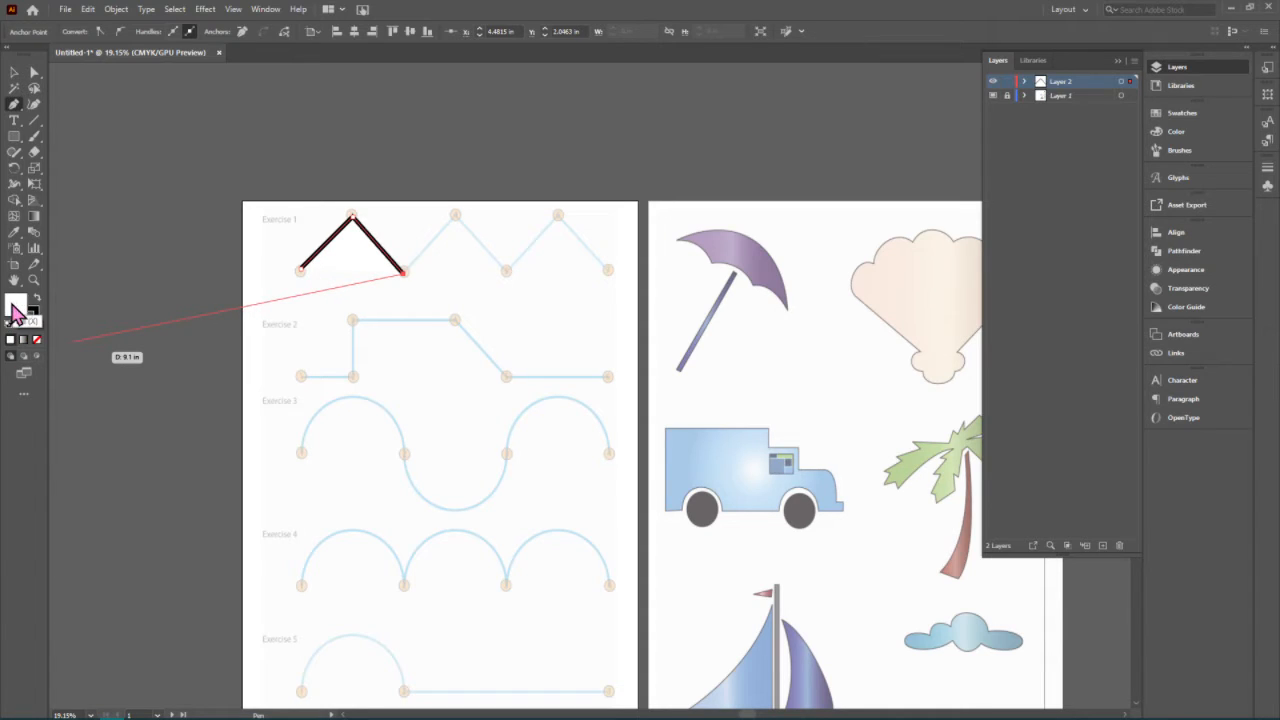
# Set the zigzag path's fill to None and make its black stroke the active color
pyautogui.click(37, 342)
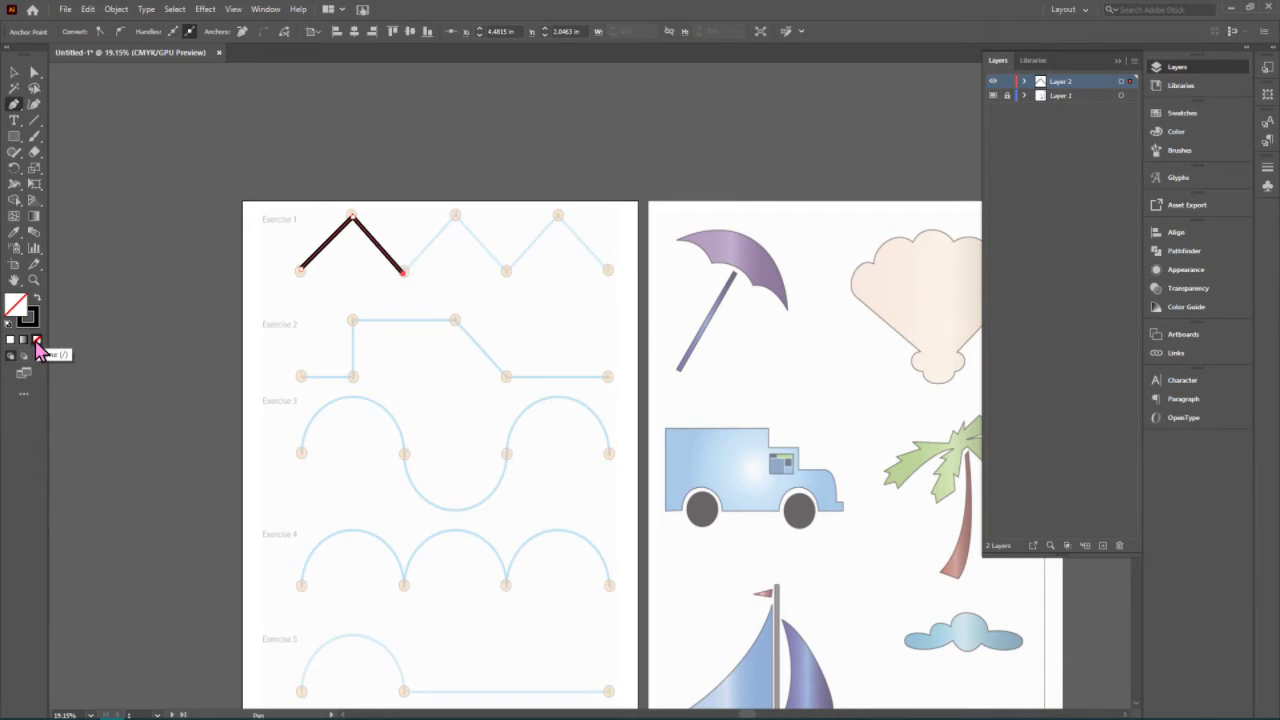
pyautogui.click(38, 347)
pyautogui.click(35, 335)
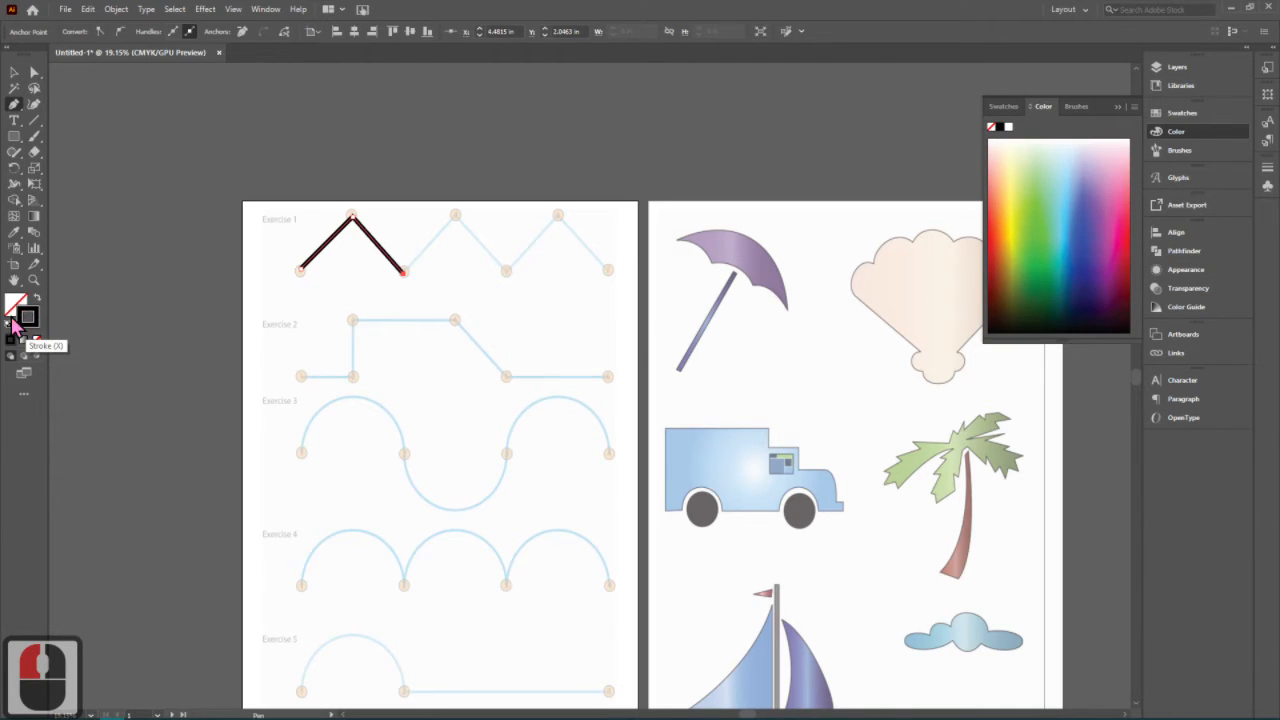
# Continue the Exercise 1 zigzag with straight segments through its remaining four points and end the path
pyautogui.click(455, 216)
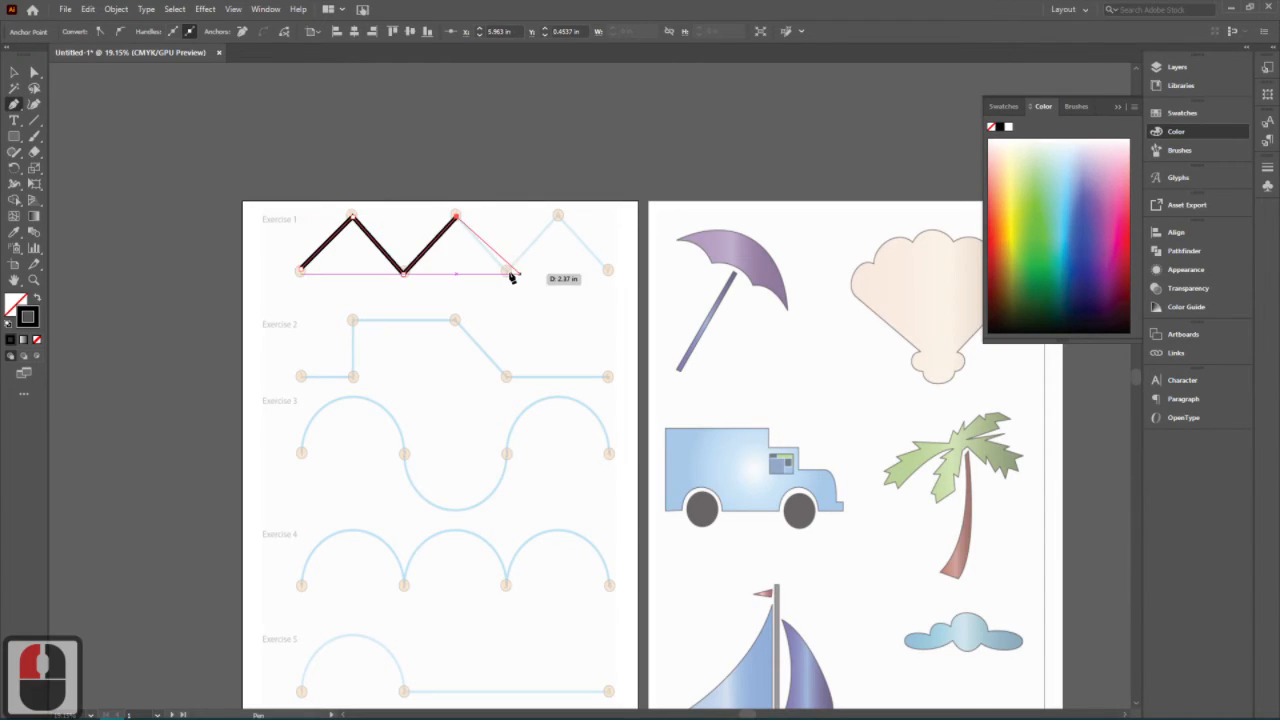
pyautogui.click(507, 271)
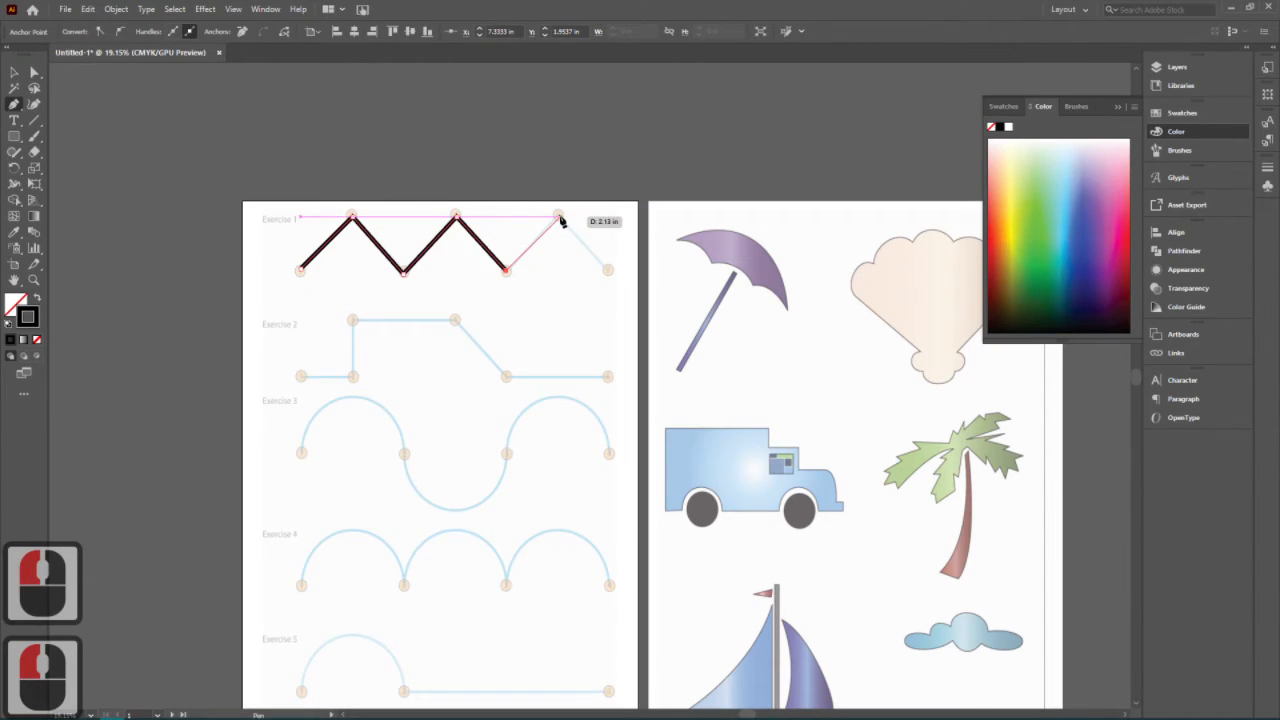
pyautogui.click(558, 217)
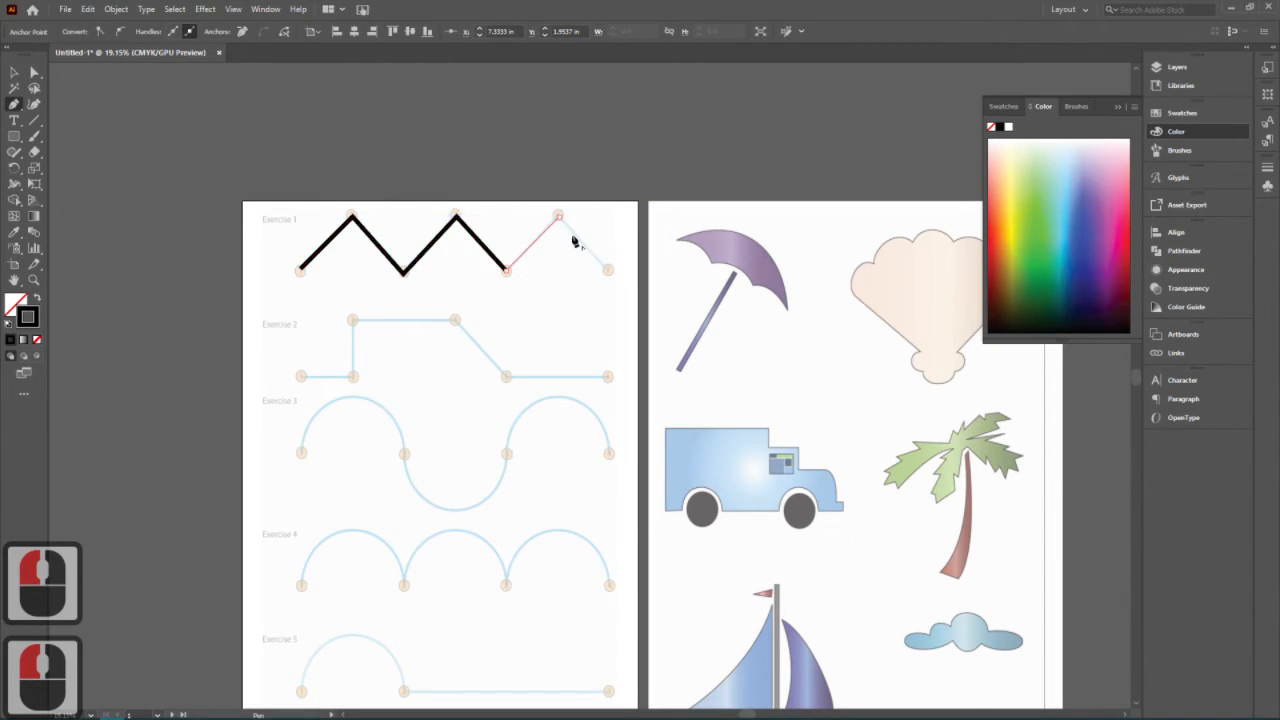
pyautogui.click(608, 271)
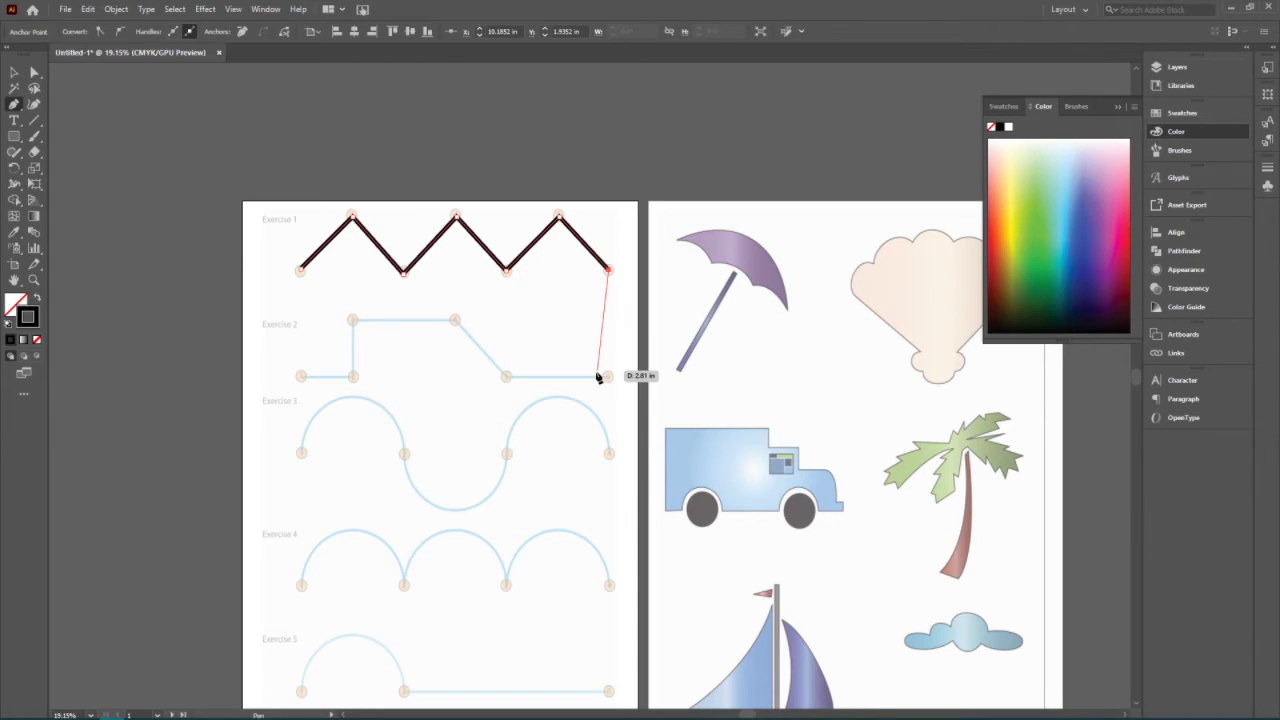
pyautogui.press('Return')
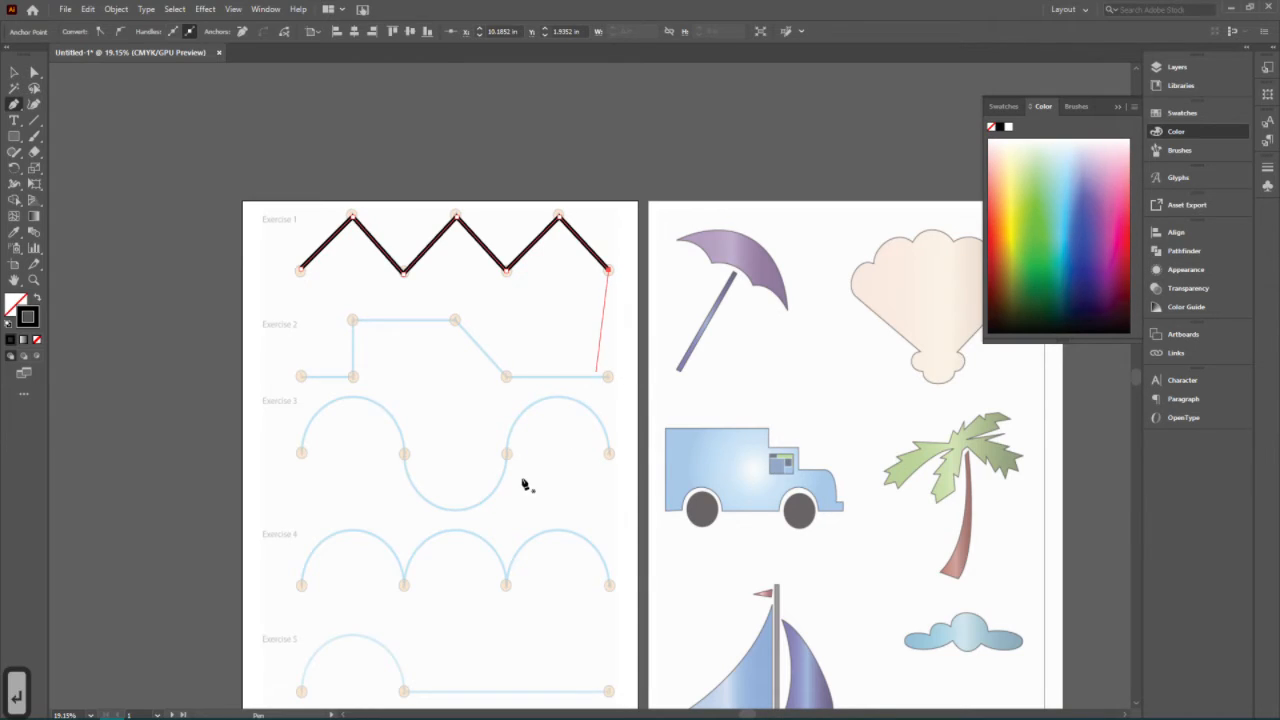
# Trace the stepped Exercise 2 line with straight Pen tool segments through all six points and end the path
pyautogui.click(300, 377)
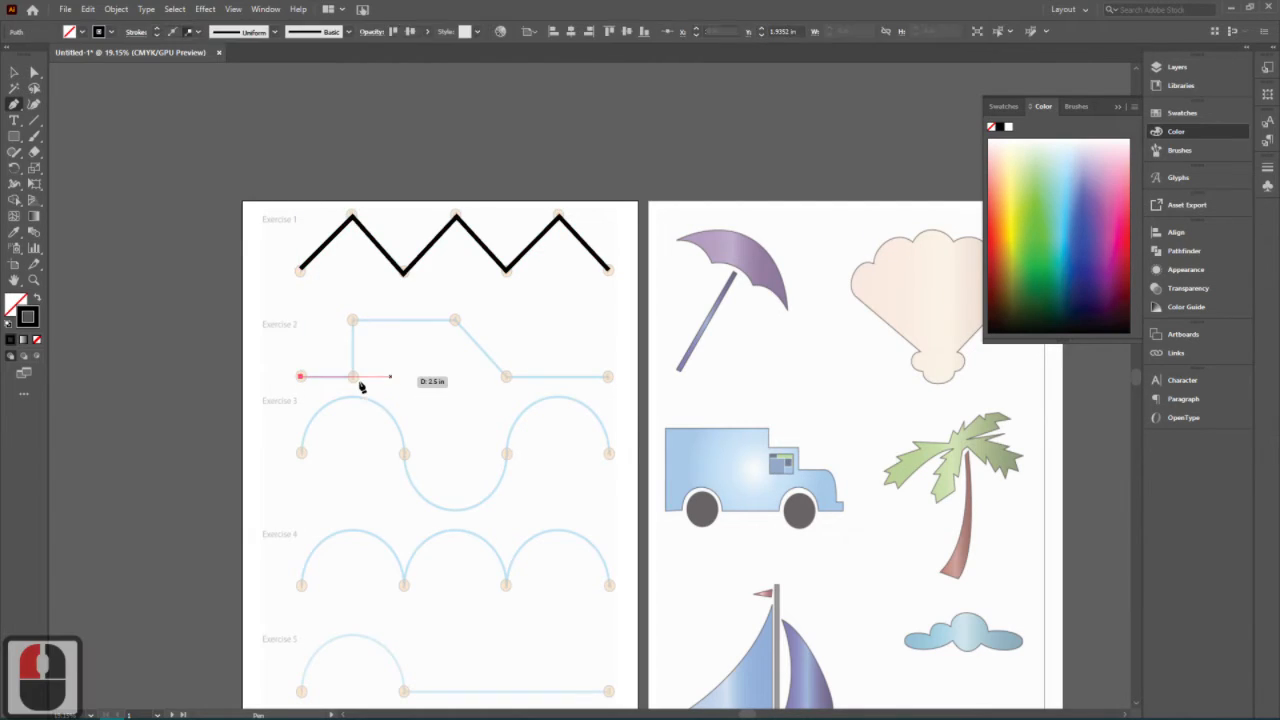
pyautogui.click(354, 377)
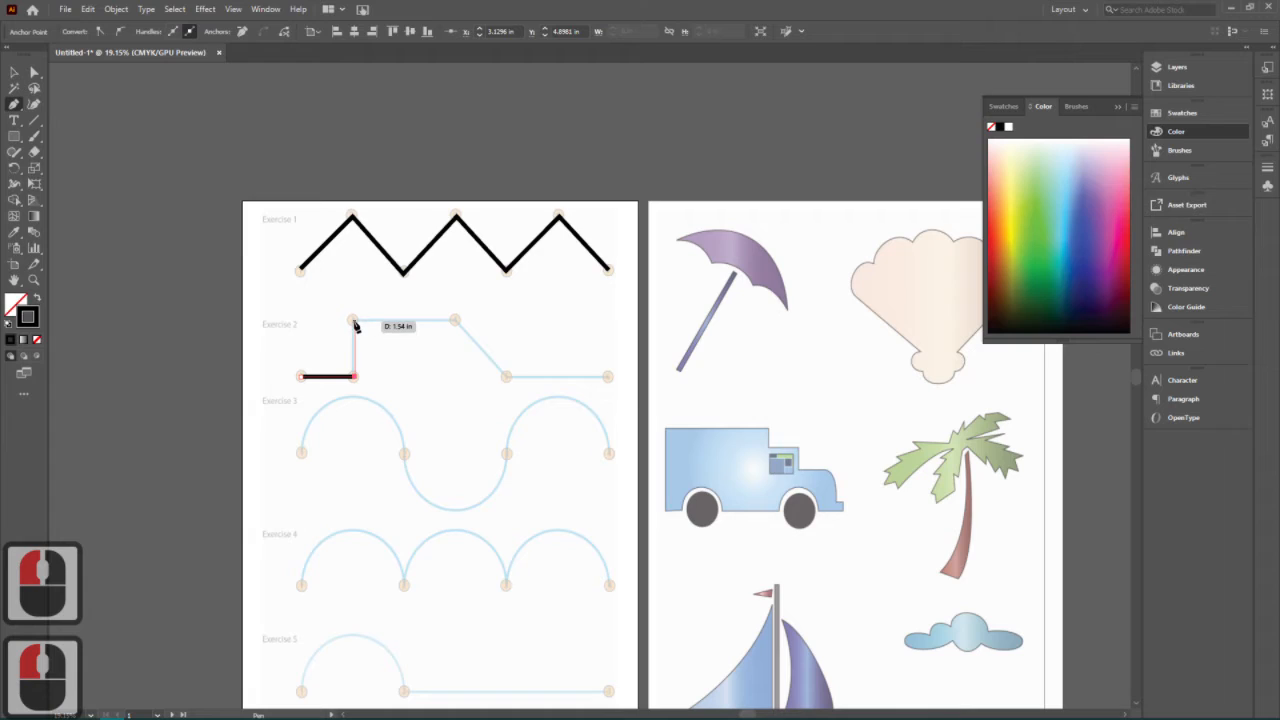
pyautogui.click(353, 321)
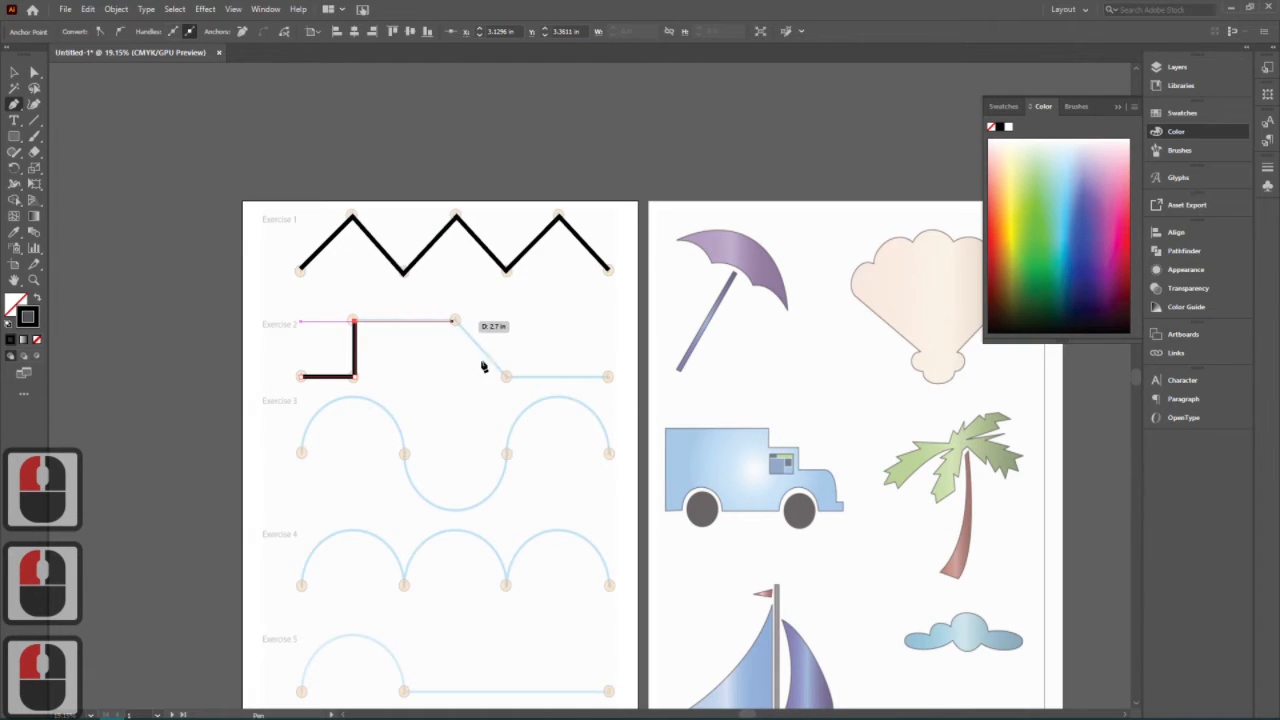
pyautogui.click(454, 321)
pyautogui.click(506, 376)
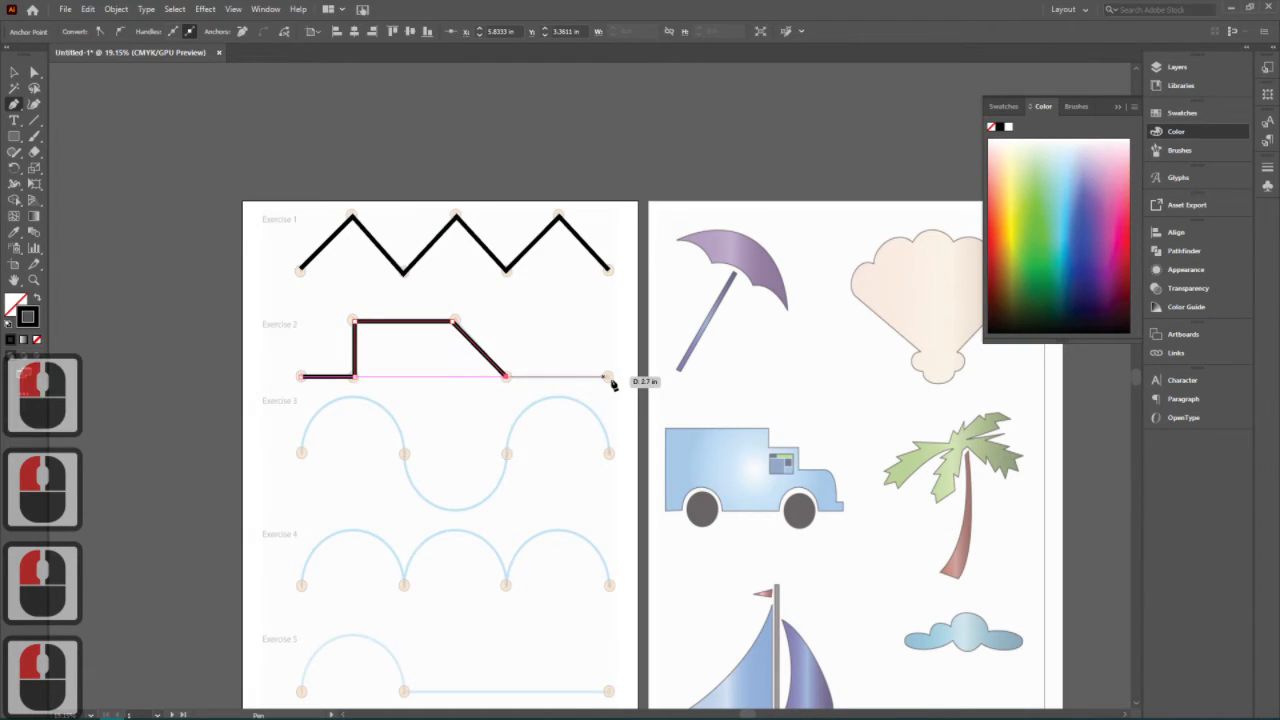
pyautogui.click(609, 377)
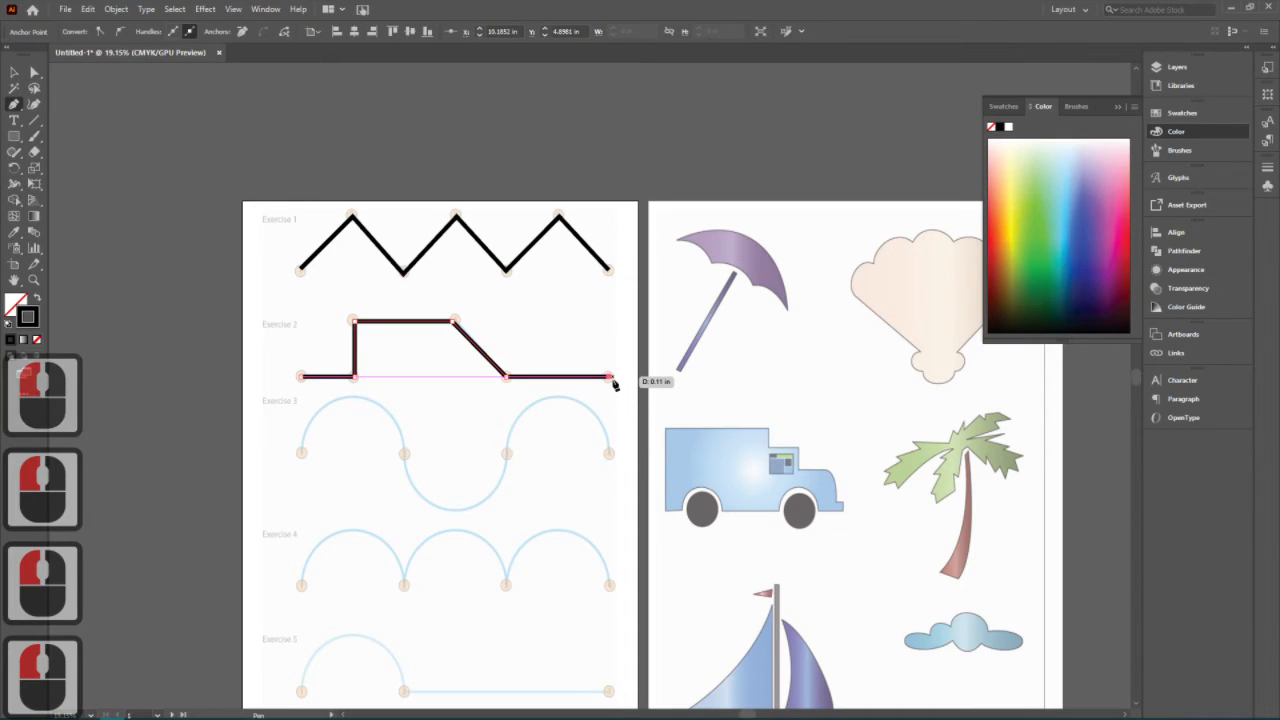
pyautogui.press('Return')
# Trace the Exercise 3 wave with the Pen tool using smooth points with vertical handles at its four points, and end the path
pyautogui.scroll(-1, 368, 515)
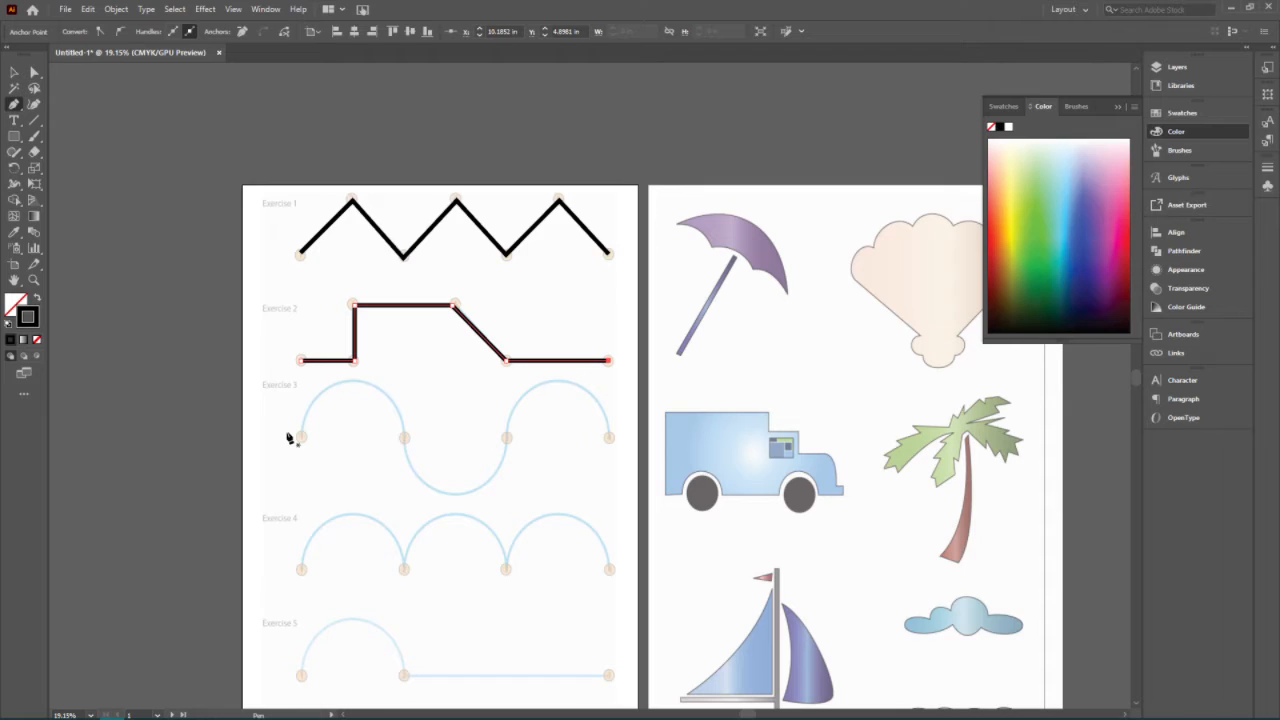
pyautogui.moveTo(302, 437); pyautogui.dragTo(405, 439)
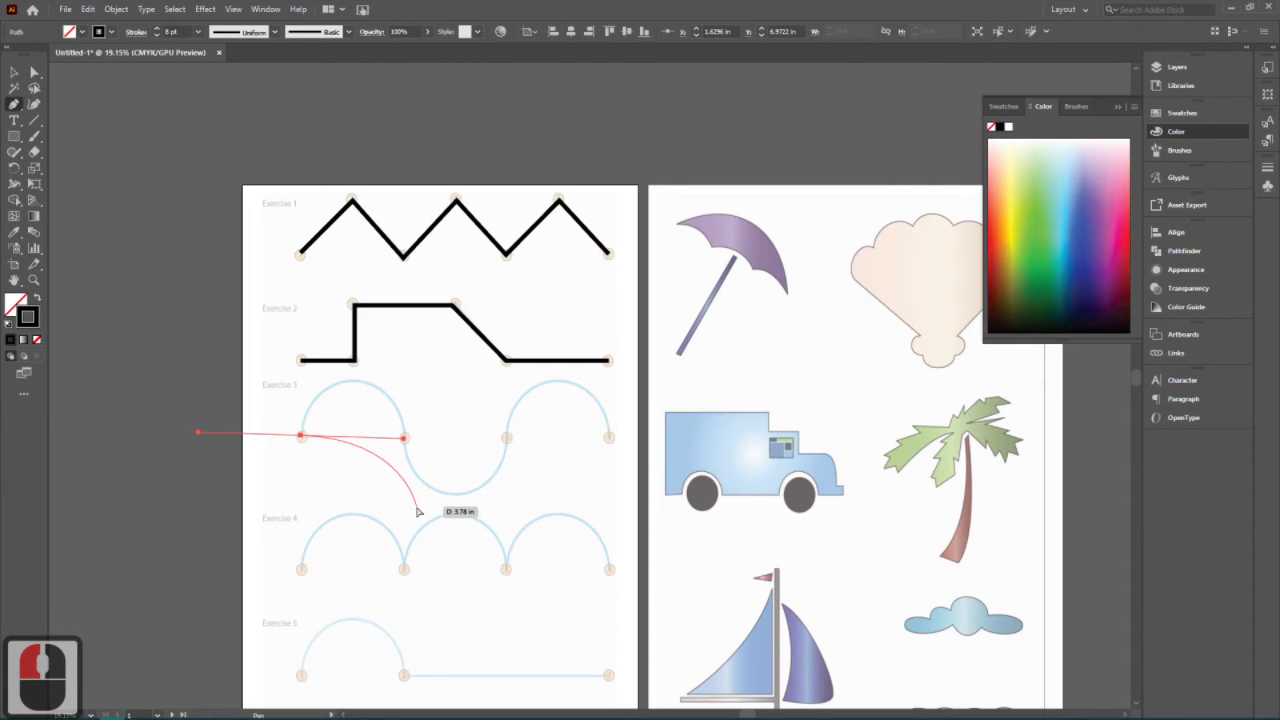
pyautogui.hotkey('ctrl', 'z')
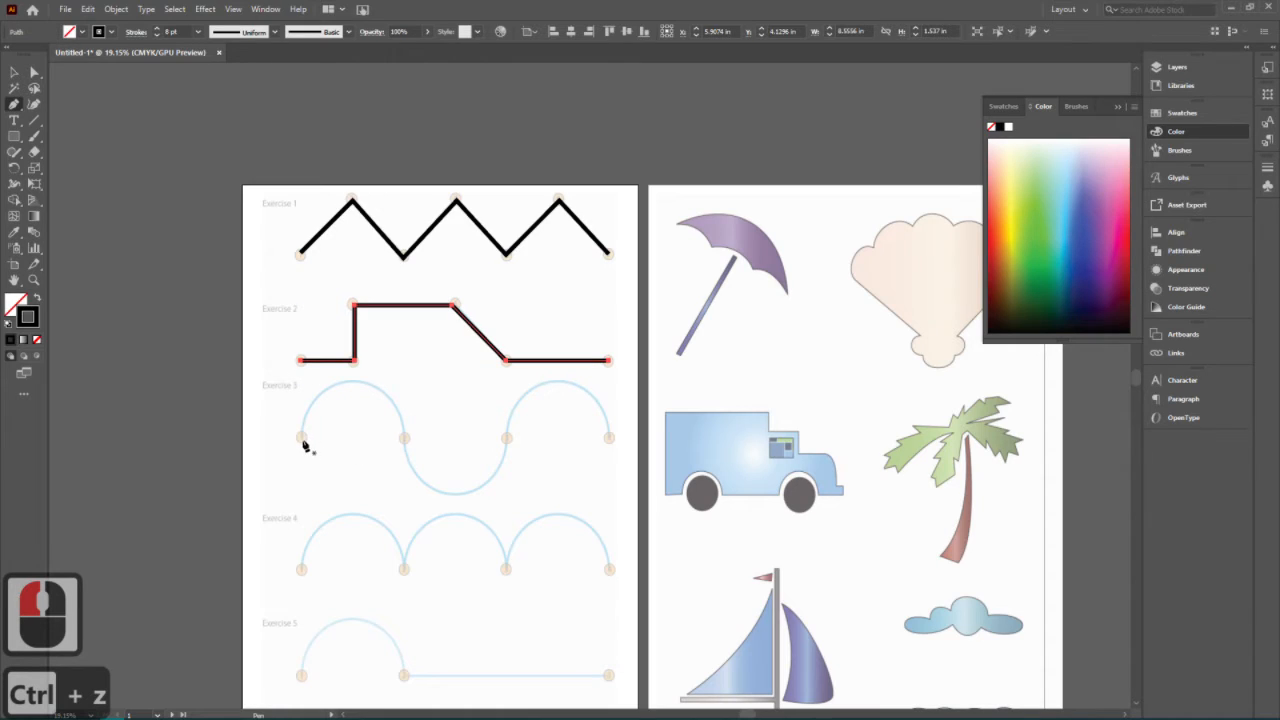
pyautogui.moveTo(301, 438); pyautogui.dragTo(304, 373)
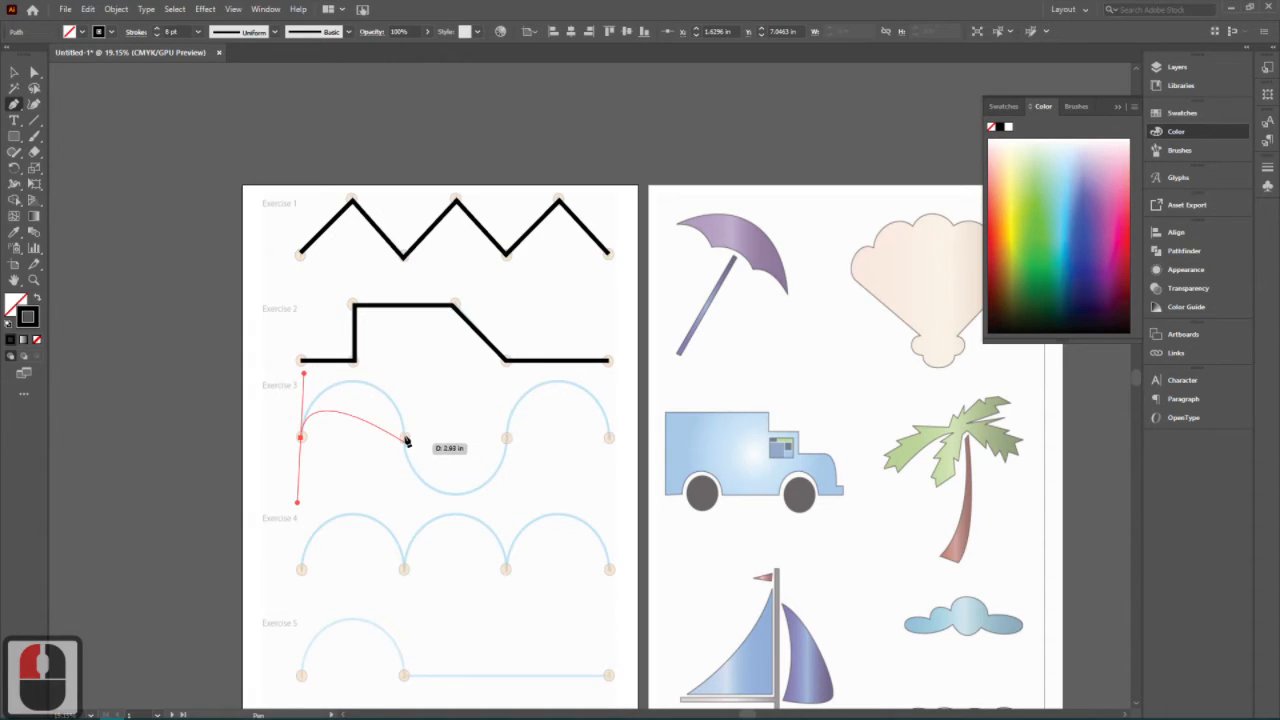
pyautogui.moveTo(405, 440); pyautogui.dragTo(408, 510)
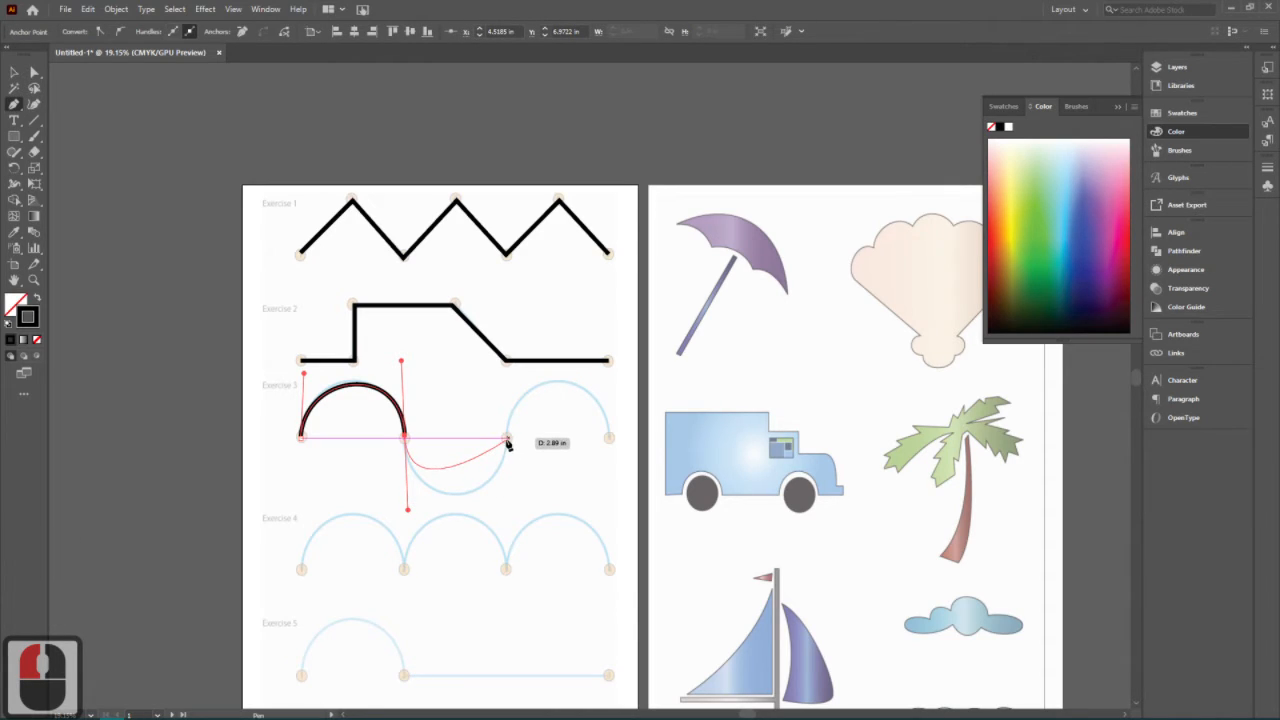
pyautogui.moveTo(507, 440); pyautogui.dragTo(510, 366)
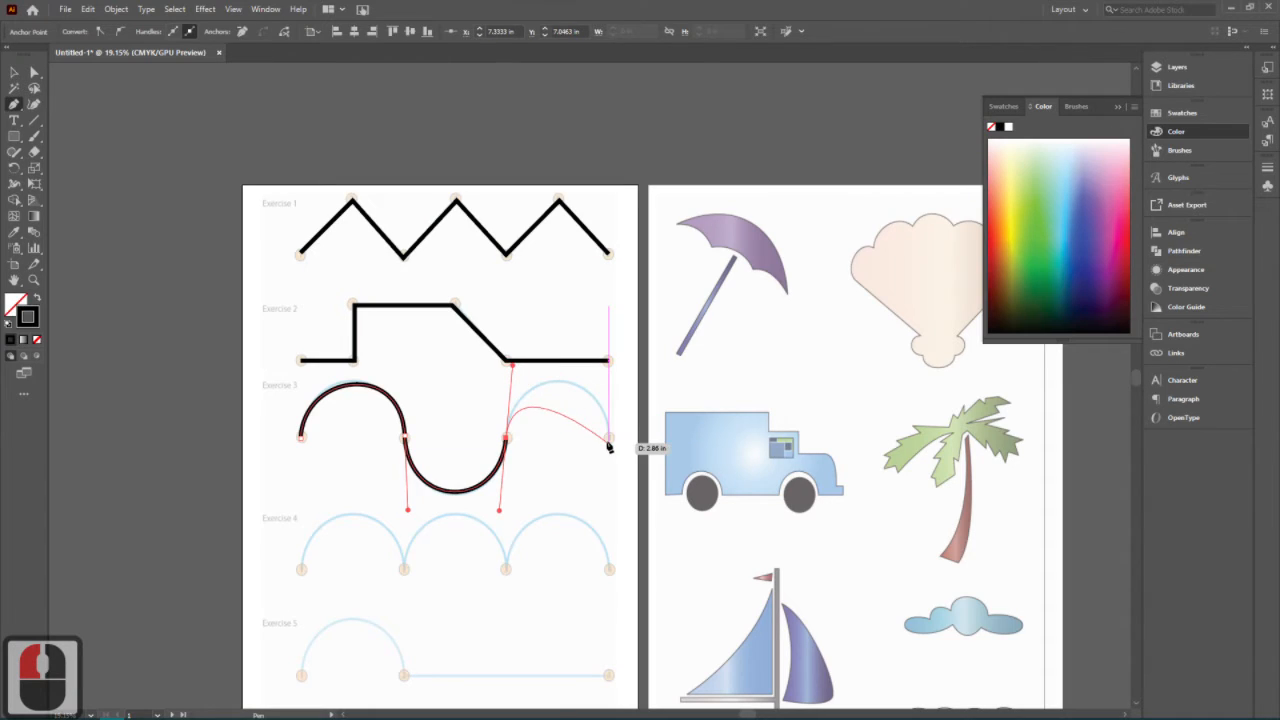
pyautogui.moveTo(609, 437); pyautogui.dragTo(608, 510)
pyautogui.press('Escape')
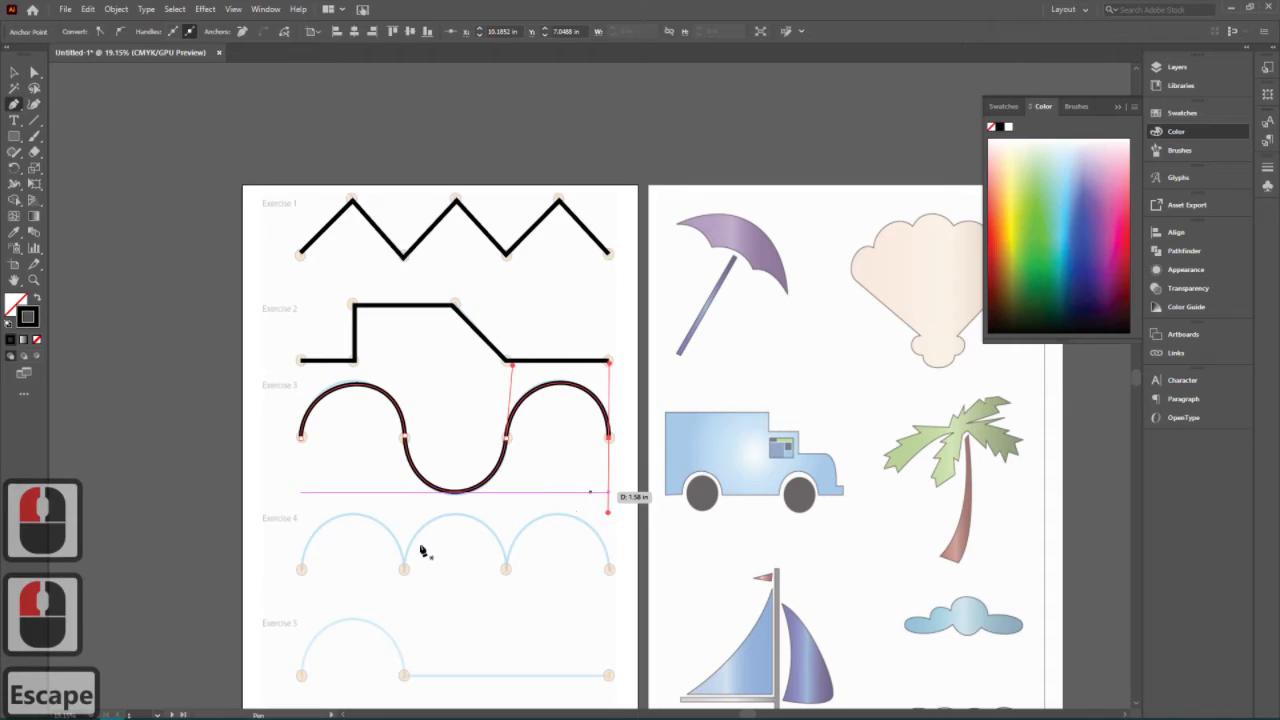
# Undo the whole curved path traced over Exercise 3
pyautogui.hotkey('ctrl', 'z')
pyautogui.hotkey('ctrl', 'z')
pyautogui.hotkey('ctrl', 'z')
pyautogui.hotkey('ctrl', 'z')
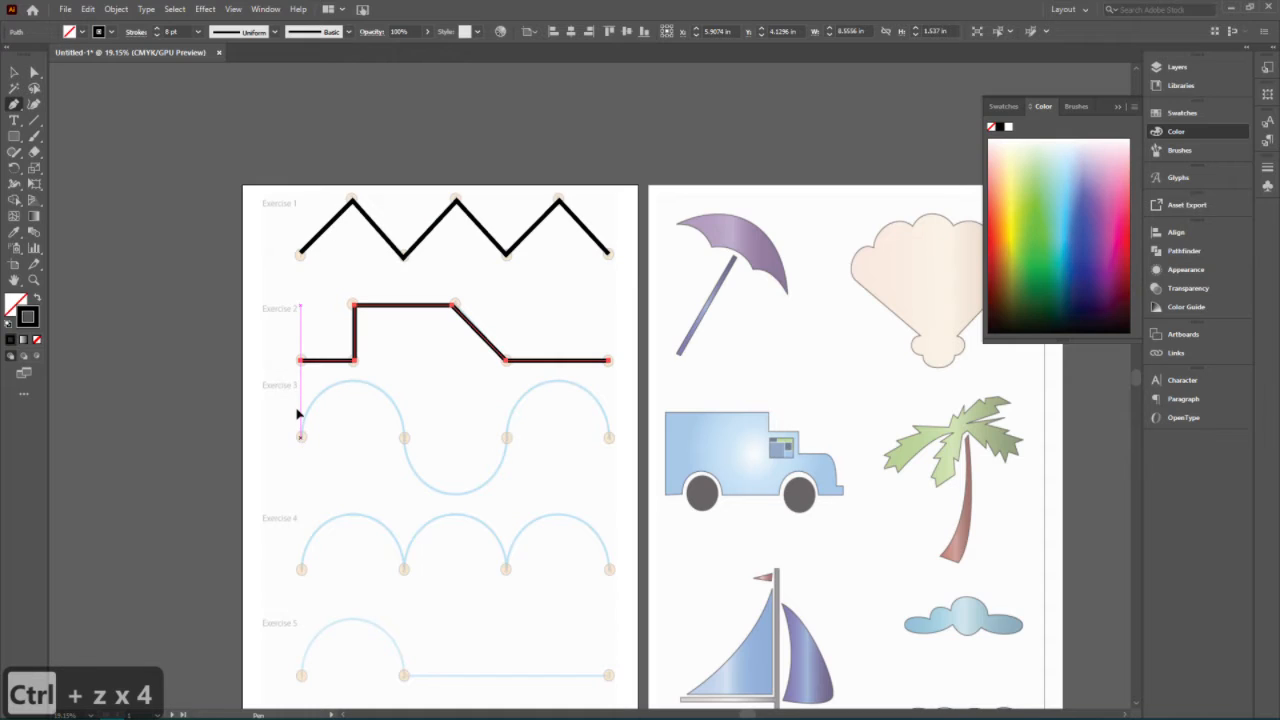
# Roughly trace the Exercise 3 wave again with smooth Pen tool curves through its four points and end the path
pyautogui.moveTo(300, 437); pyautogui.dragTo(302, 388)
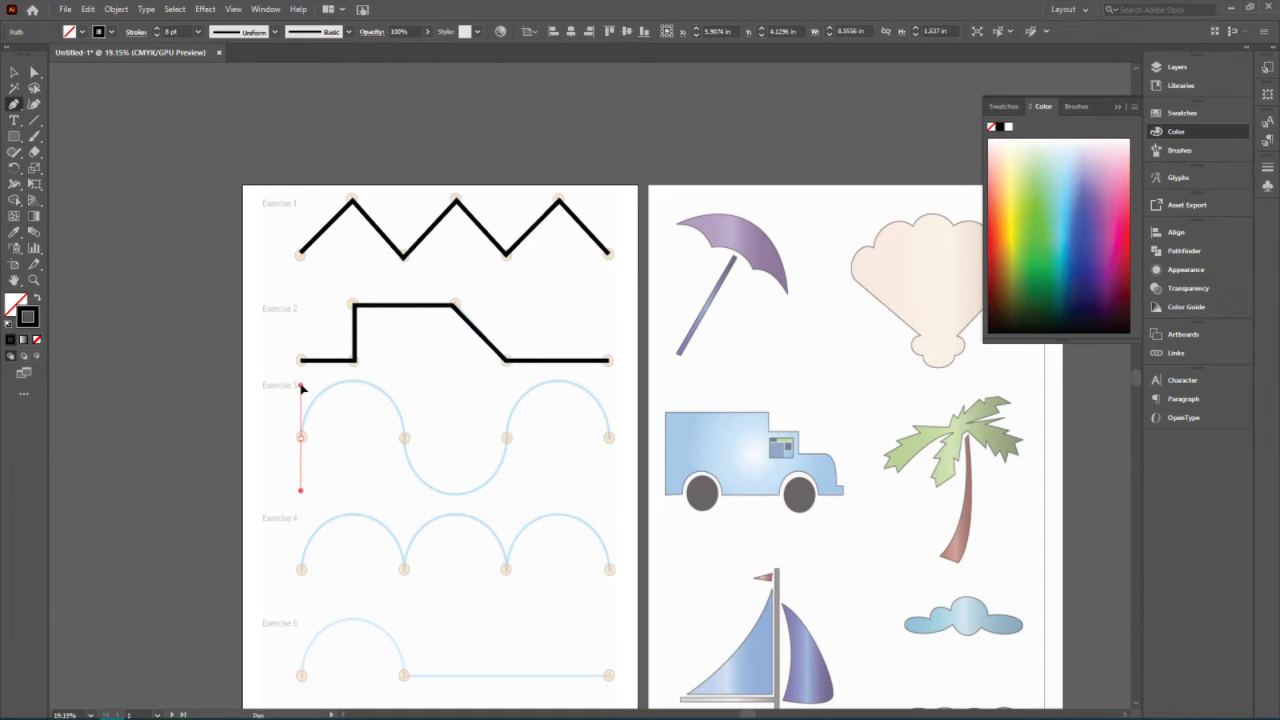
pyautogui.moveTo(300, 340); pyautogui.dragTo(302, 322)
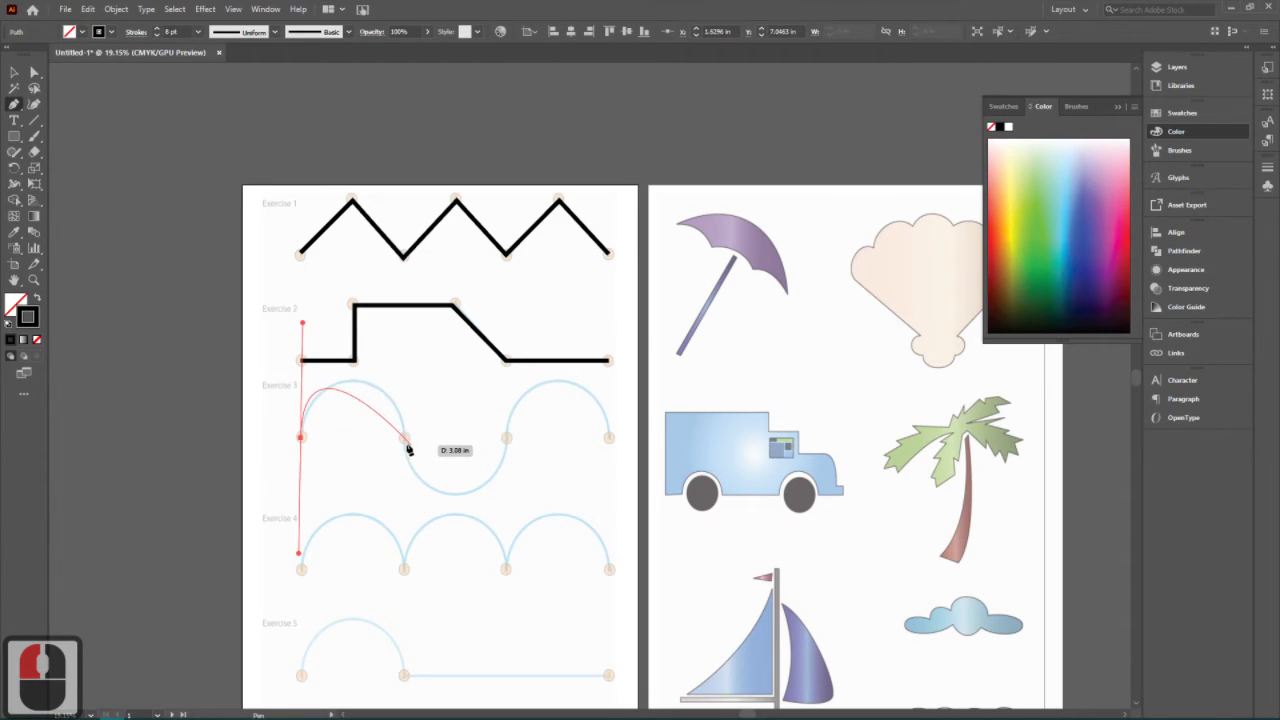
pyautogui.moveTo(408, 449); pyautogui.dragTo(406, 480)
pyautogui.moveTo(505, 439); pyautogui.dragTo(515, 328)
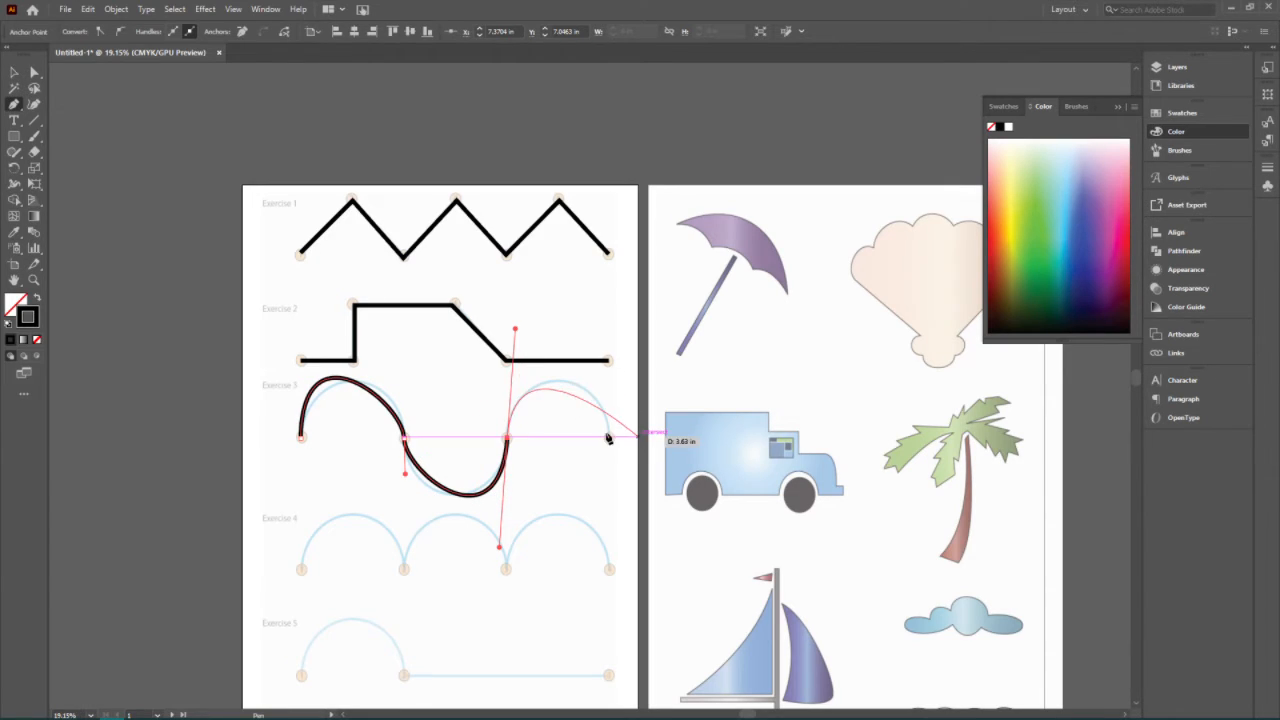
pyautogui.moveTo(608, 437); pyautogui.dragTo(606, 522)
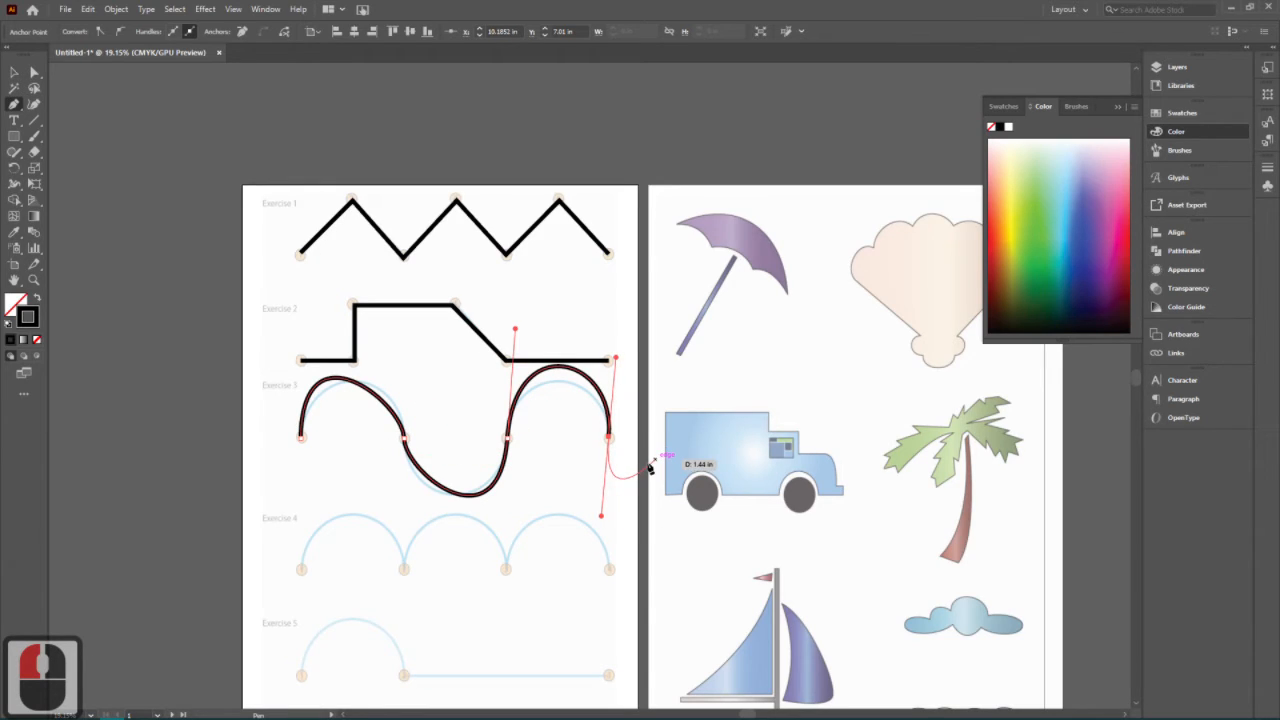
pyautogui.hotkey('ctrl', 'z')
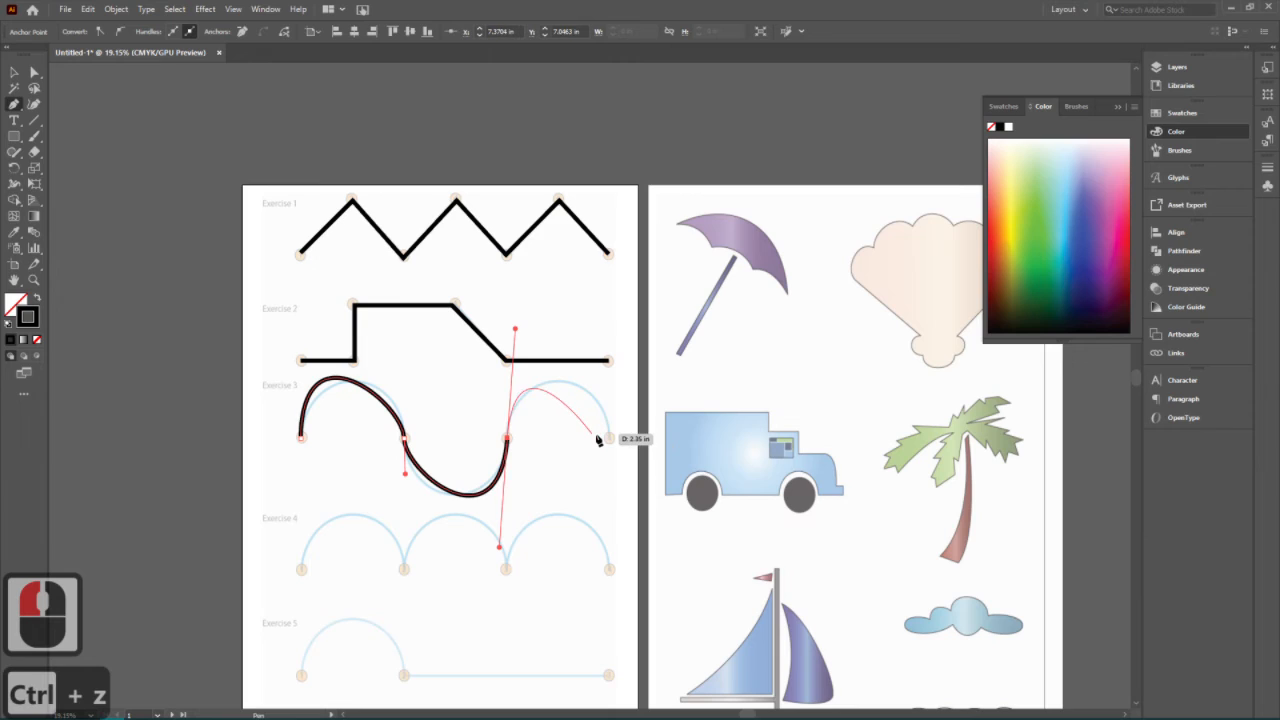
pyautogui.moveTo(608, 438); pyautogui.dragTo(615, 491)
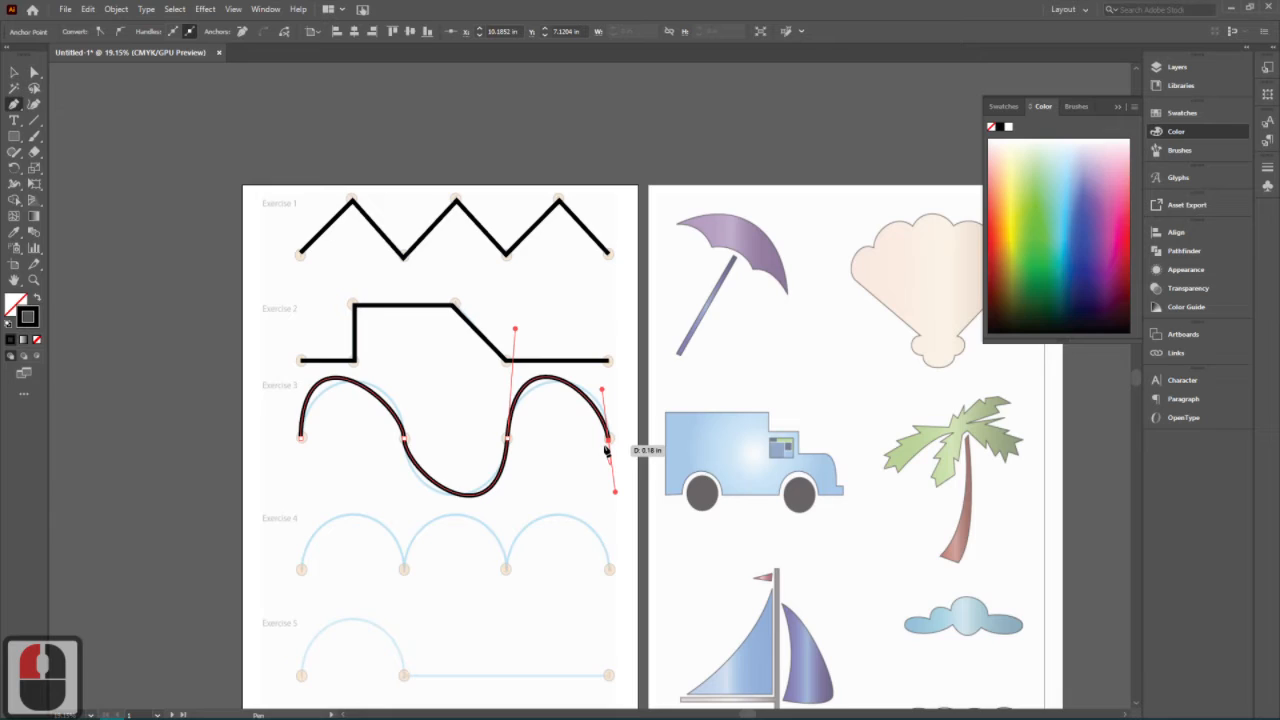
pyautogui.press('Return')
# With the Direct Selection tool, adjust the direction handles of the wave's last arch to fit the Exercise 3 template
pyautogui.click(34, 72)
pyautogui.moveTo(507, 476); pyautogui.dragTo(499, 547)
pyautogui.moveTo(514, 339); pyautogui.dragTo(514, 359)
pyautogui.moveTo(601, 391); pyautogui.dragTo(616, 372)
pyautogui.click(456, 467)
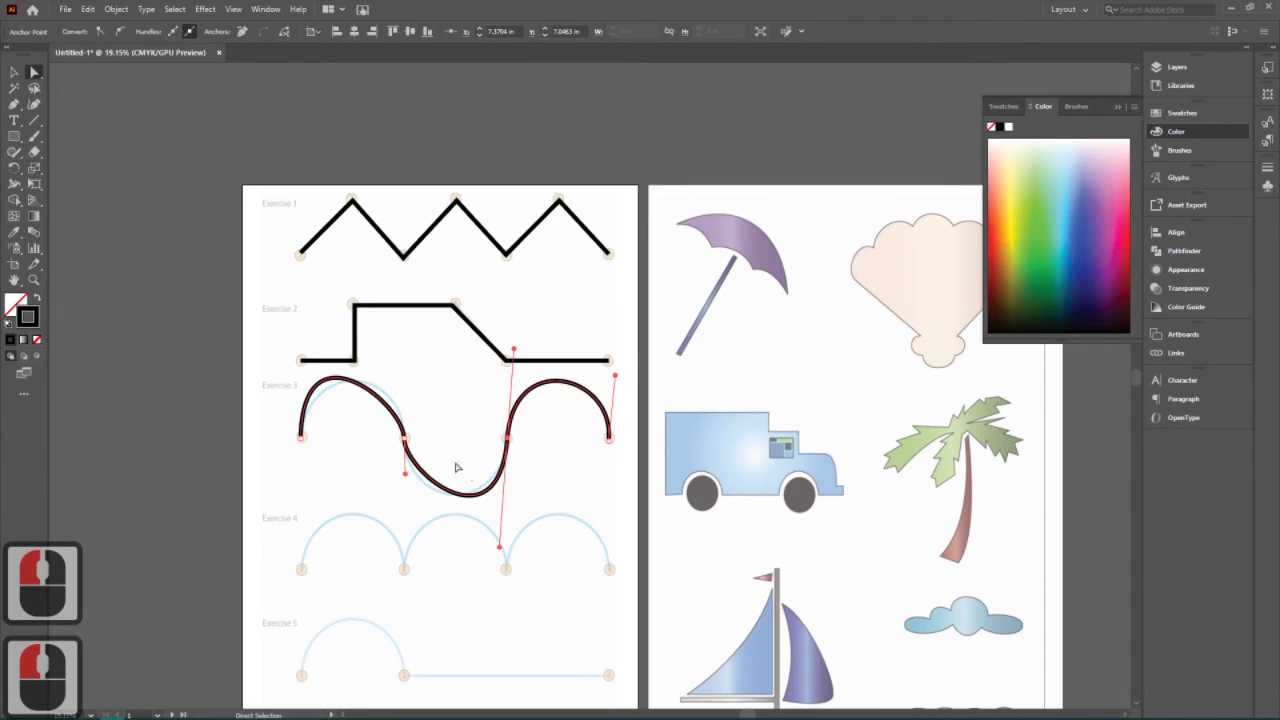
# Adjust the direction handles around the wave's second point so the first arch and the trough match the Exercise 3 template
pyautogui.click(405, 441)
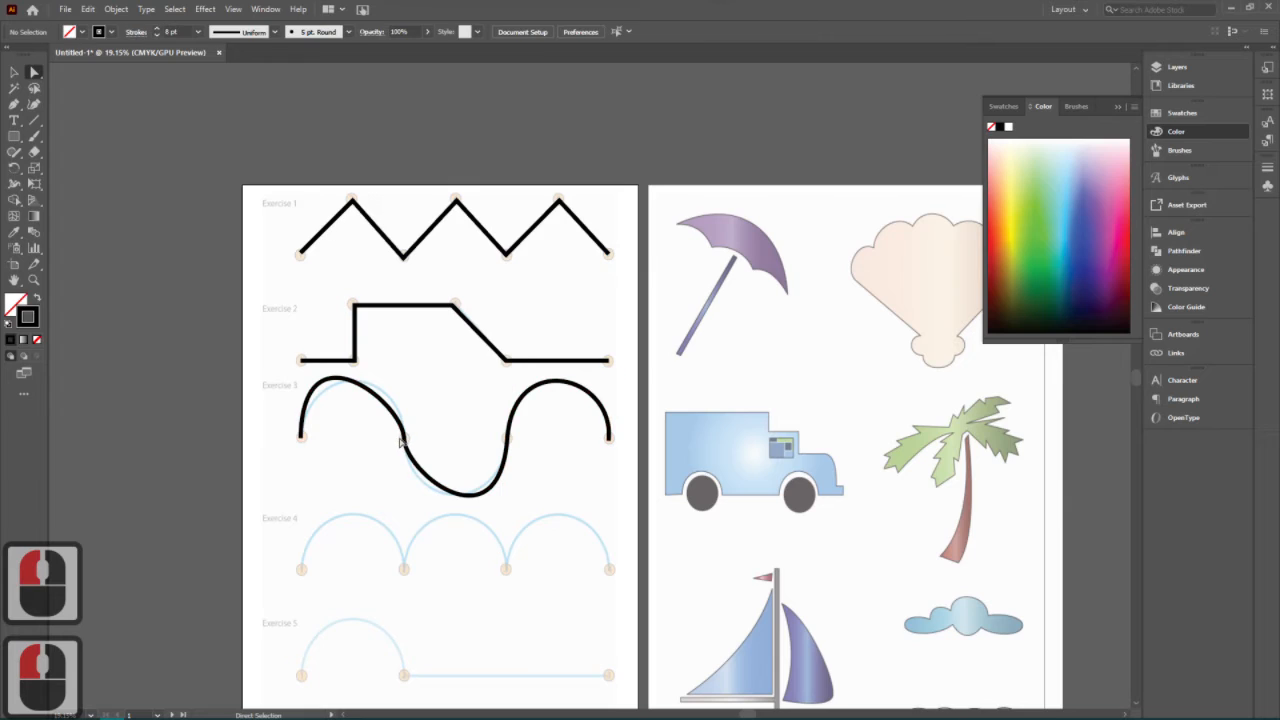
pyautogui.click(404, 440)
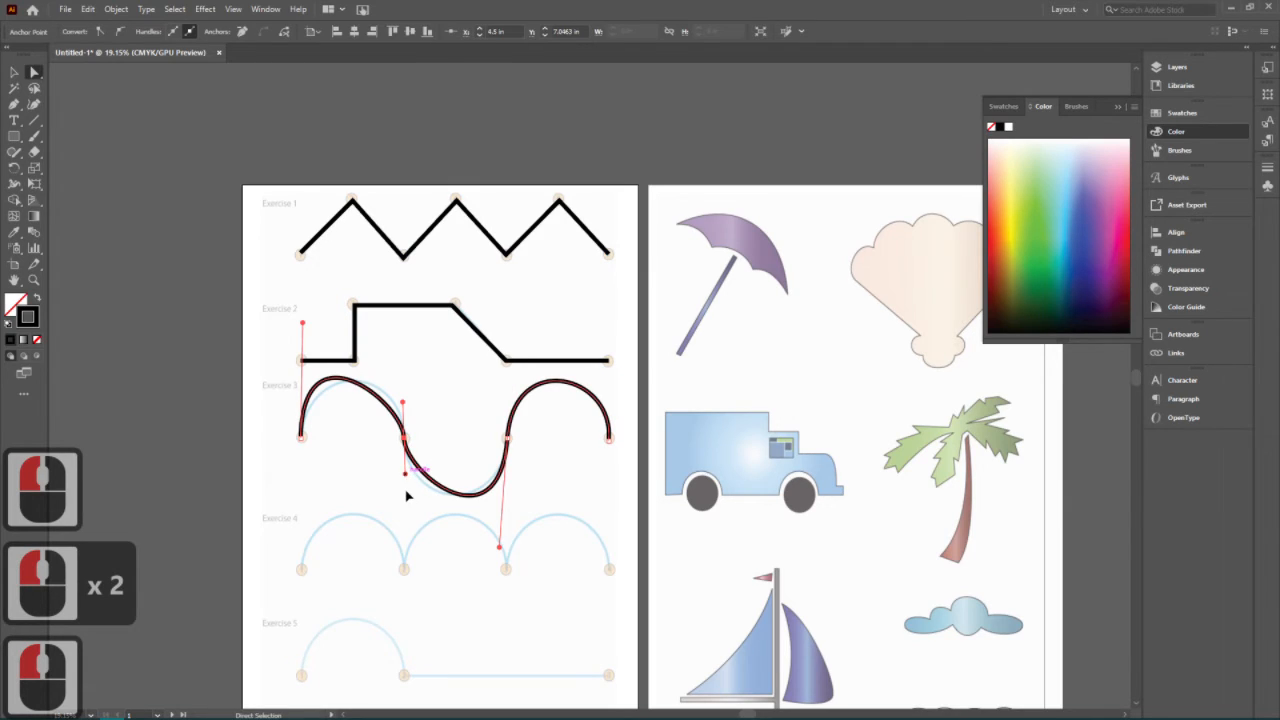
pyautogui.moveTo(407, 495); pyautogui.dragTo(405, 494)
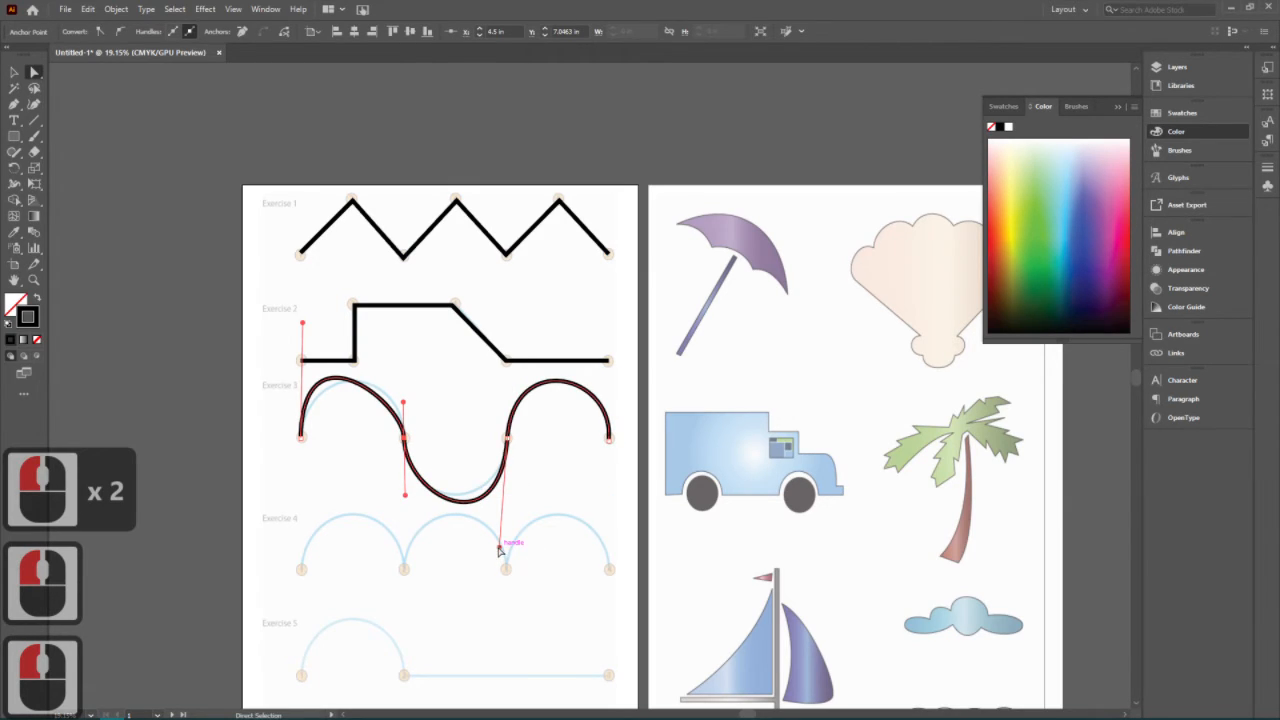
pyautogui.moveTo(502, 516); pyautogui.dragTo(501, 511)
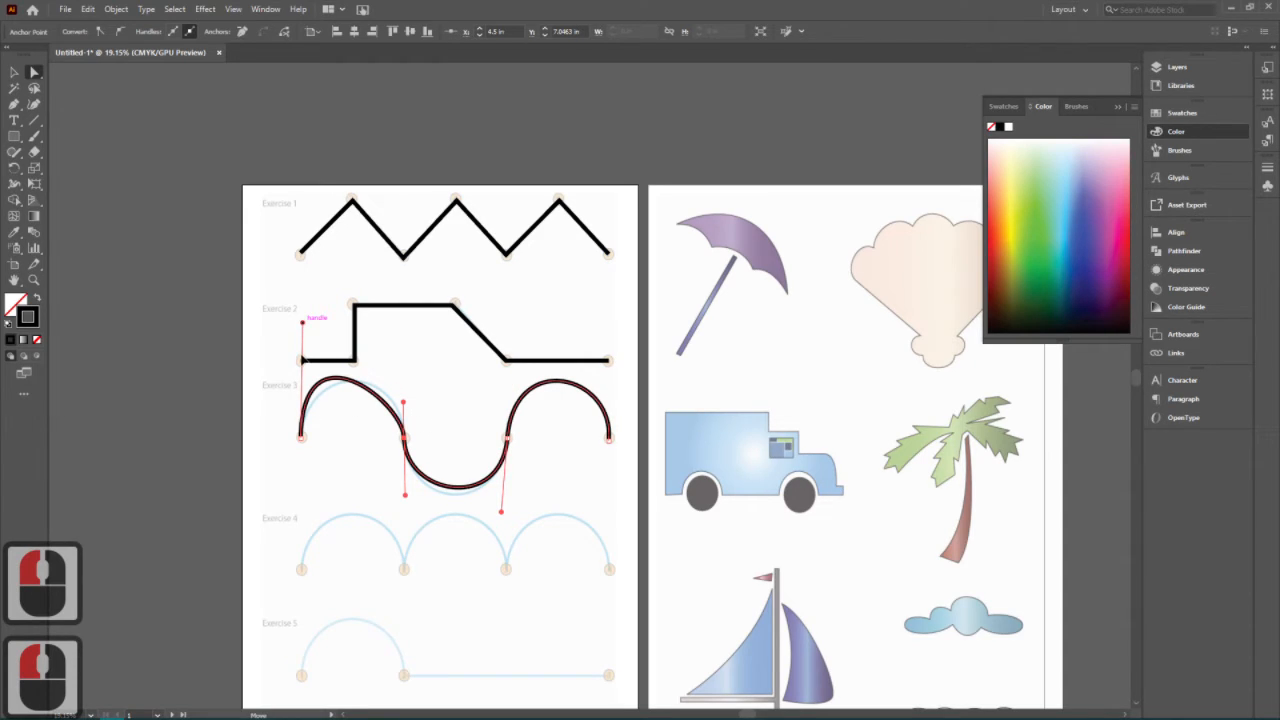
pyautogui.moveTo(302, 360); pyautogui.dragTo(301, 358)
pyautogui.moveTo(403, 403); pyautogui.dragTo(402, 375)
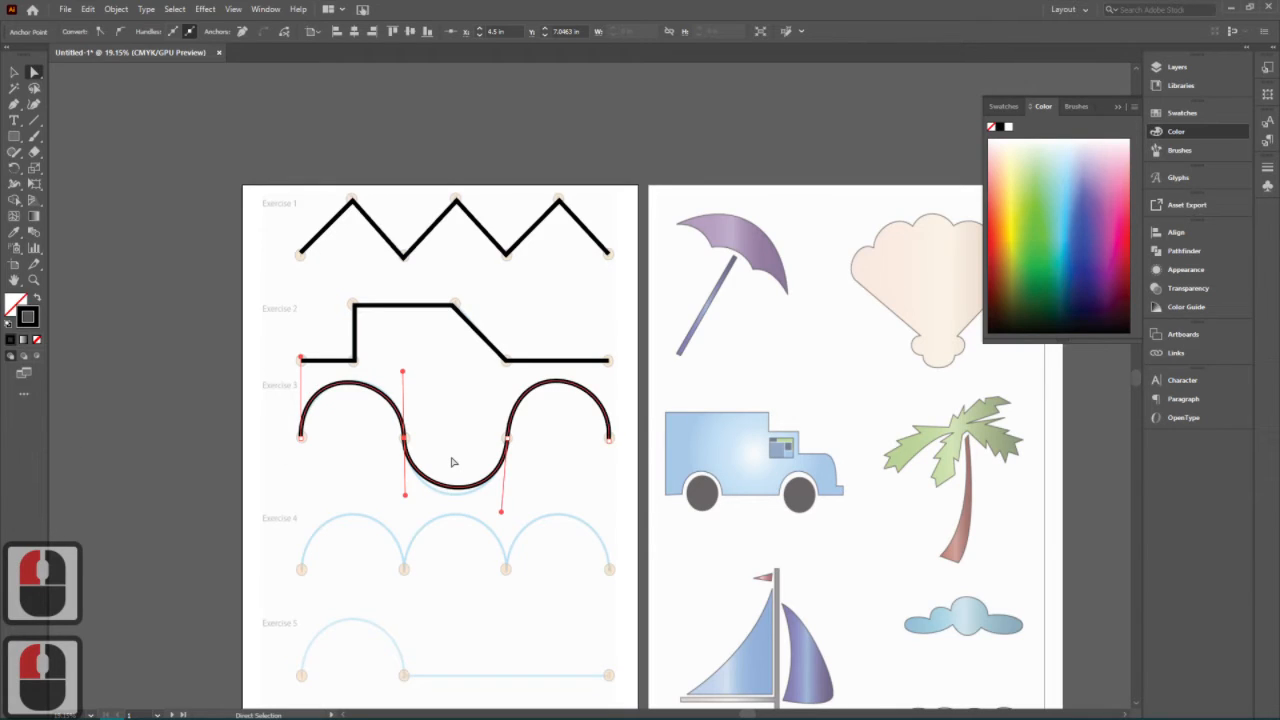
pyautogui.moveTo(406, 498); pyautogui.dragTo(403, 508)
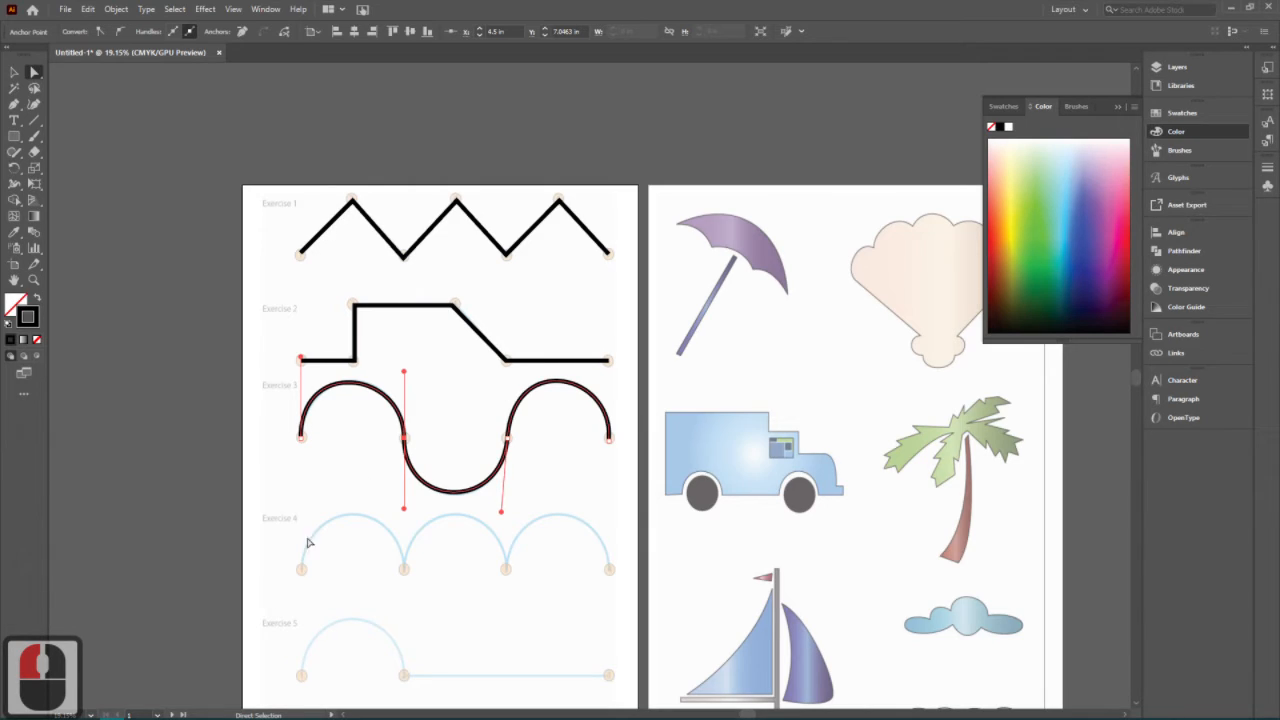
# Deselect the finished Exercise 3 path
pyautogui.scroll(-1, 309, 542)
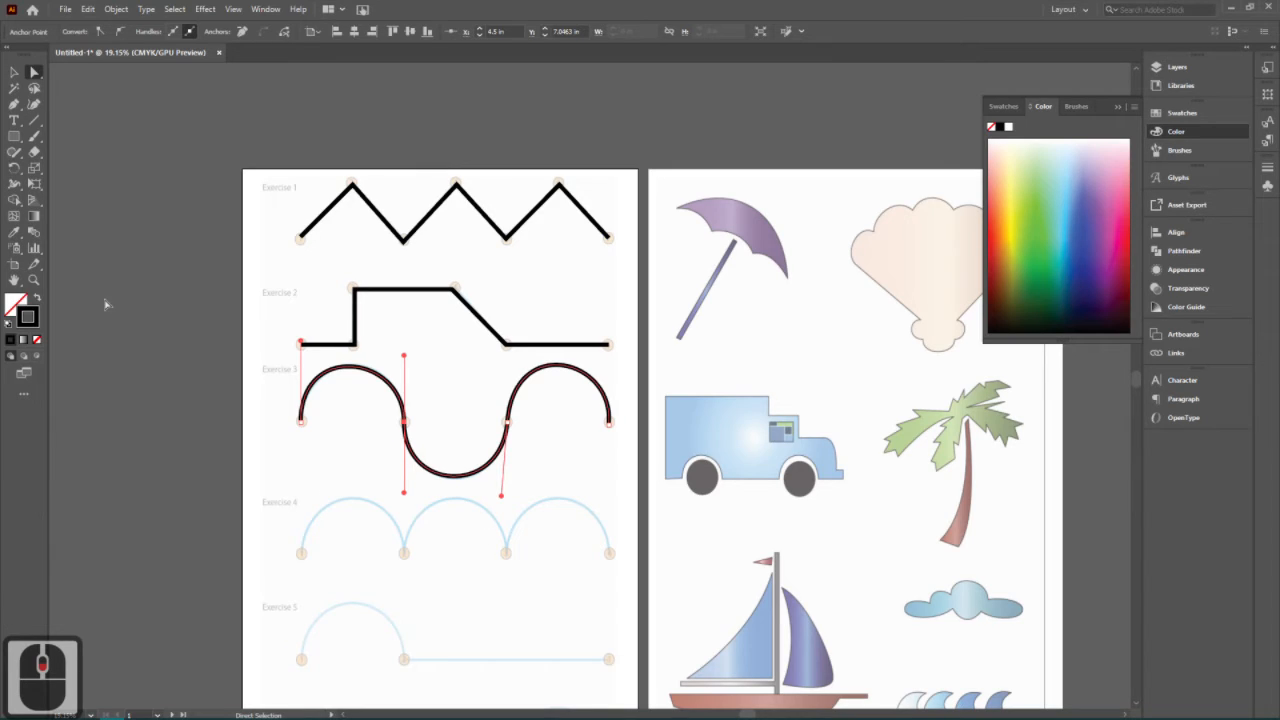
pyautogui.click(14, 104)
pyautogui.click(379, 498)
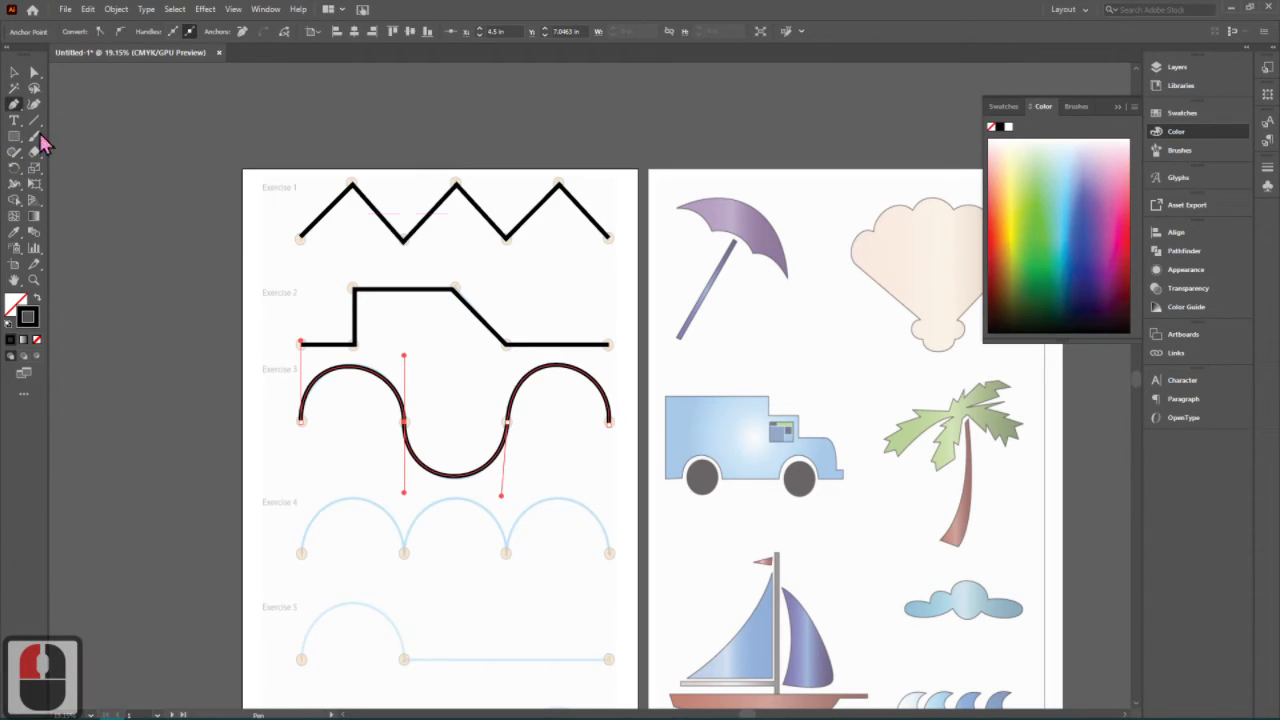
pyautogui.click(14, 72)
pyautogui.click(501, 521)
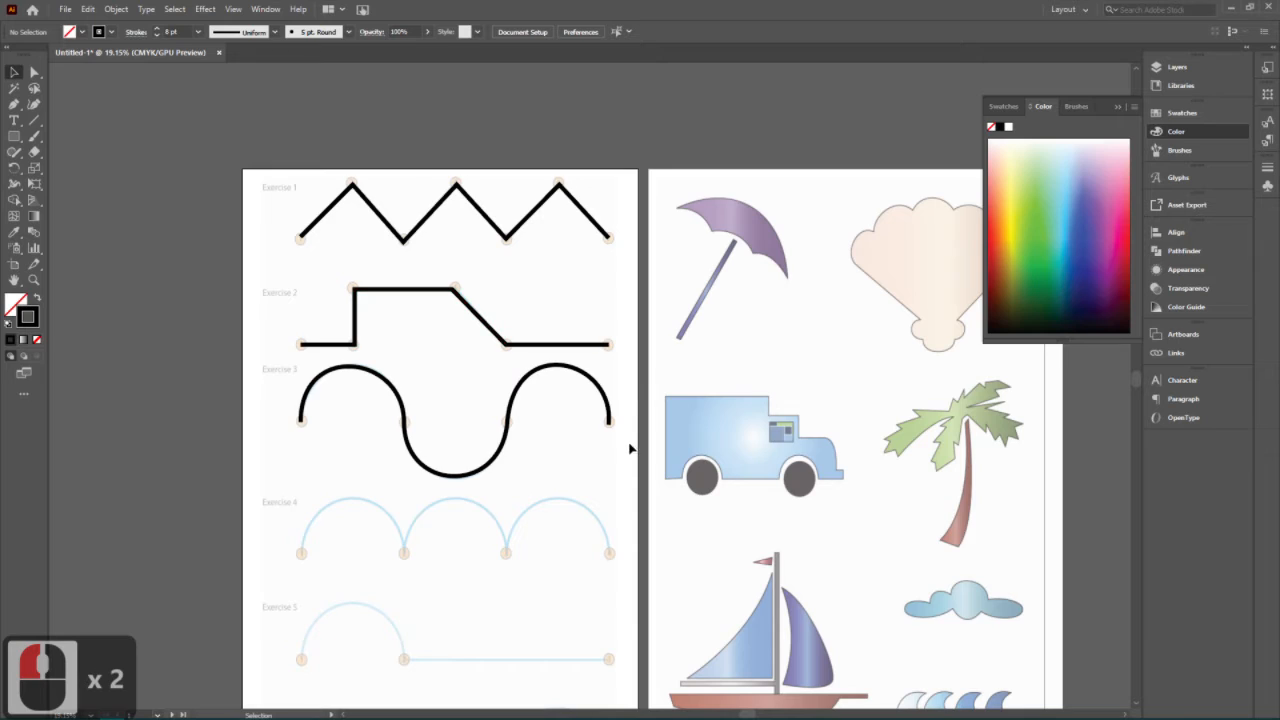
# Trace the first arch of Exercise 4 with the Pen tool, pulling vertical handles at its first two points
pyautogui.scroll(-5, 560, 451)
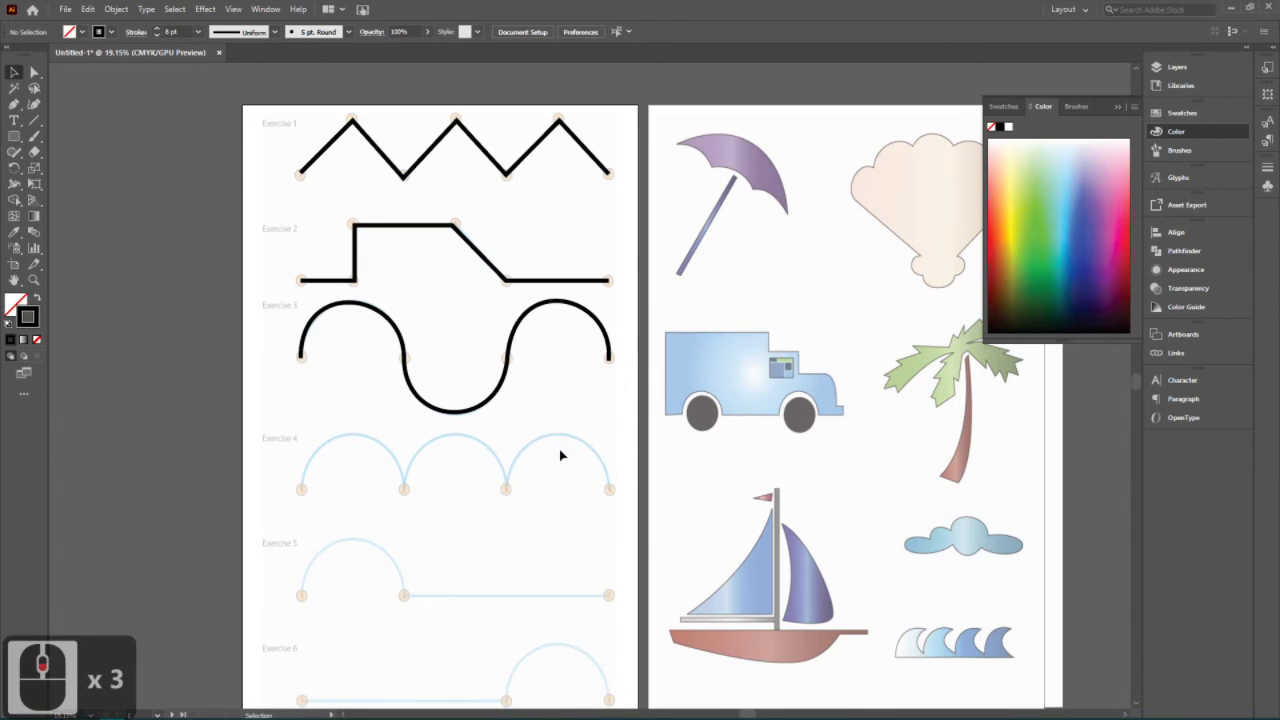
pyautogui.scroll(-1, 310, 197)
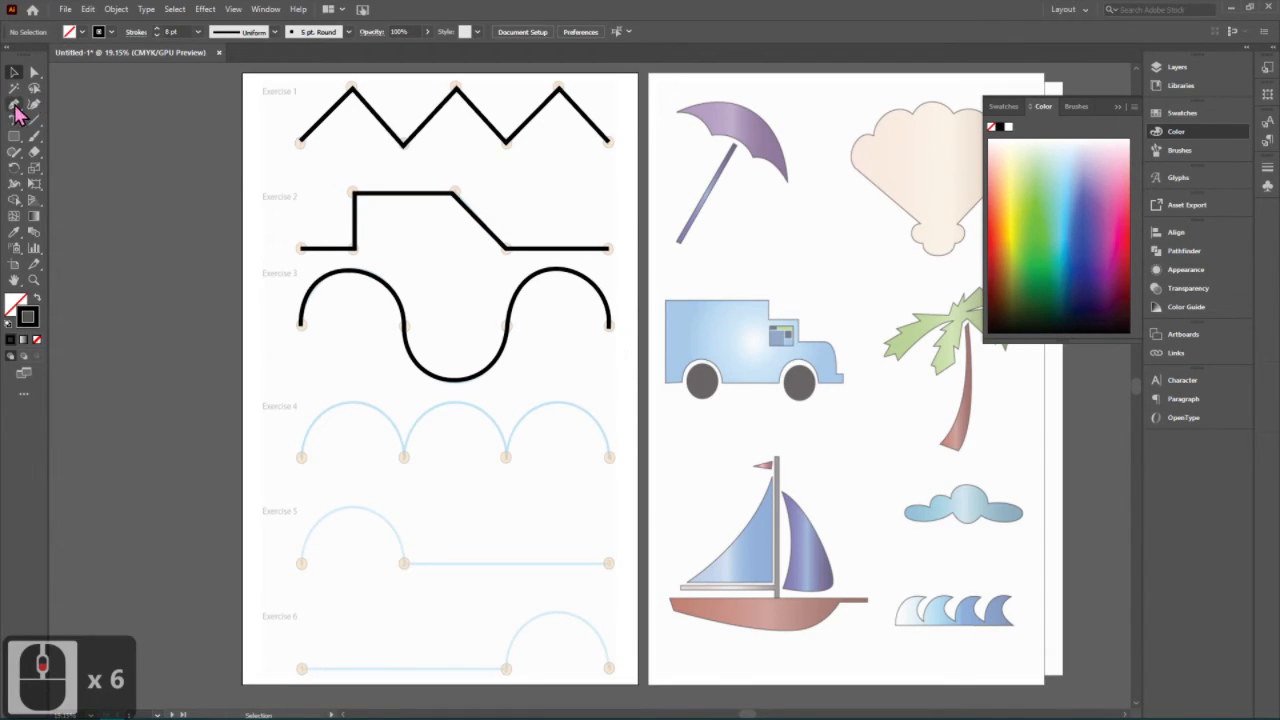
pyautogui.click(14, 104)
pyautogui.click(301, 476)
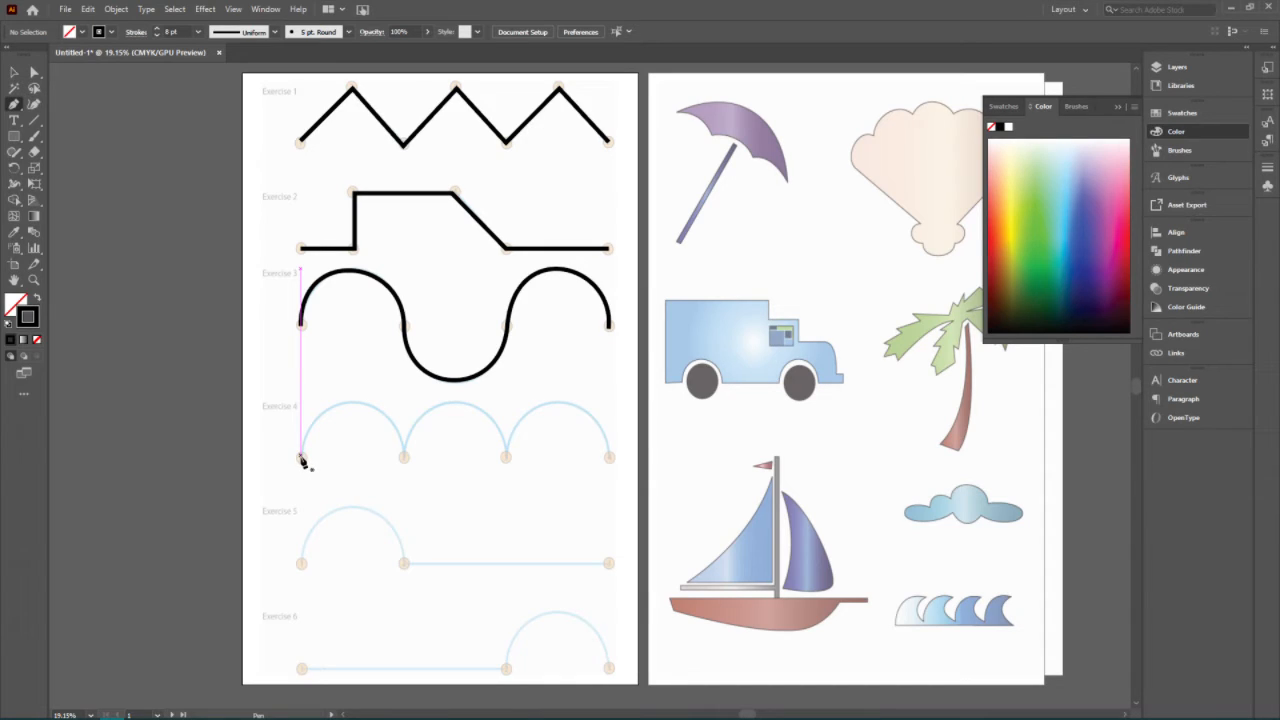
pyautogui.moveTo(301, 458); pyautogui.dragTo(301, 386)
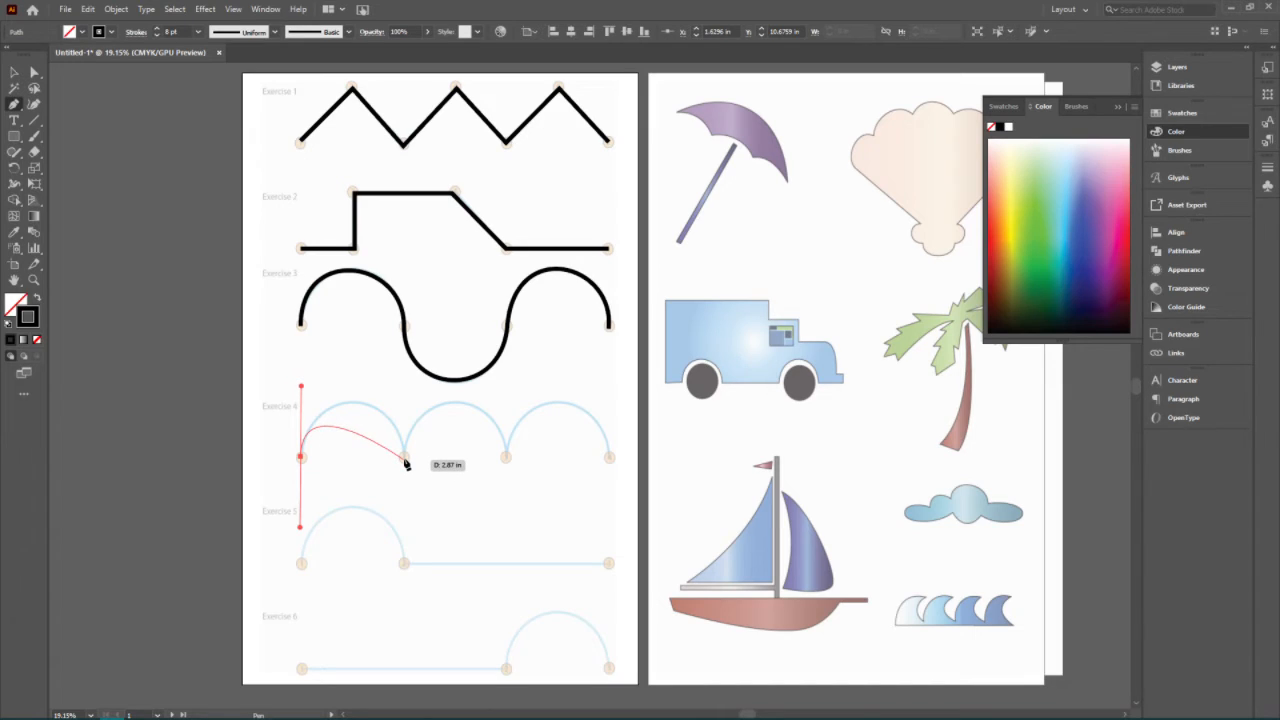
pyautogui.moveTo(405, 460); pyautogui.dragTo(403, 534)
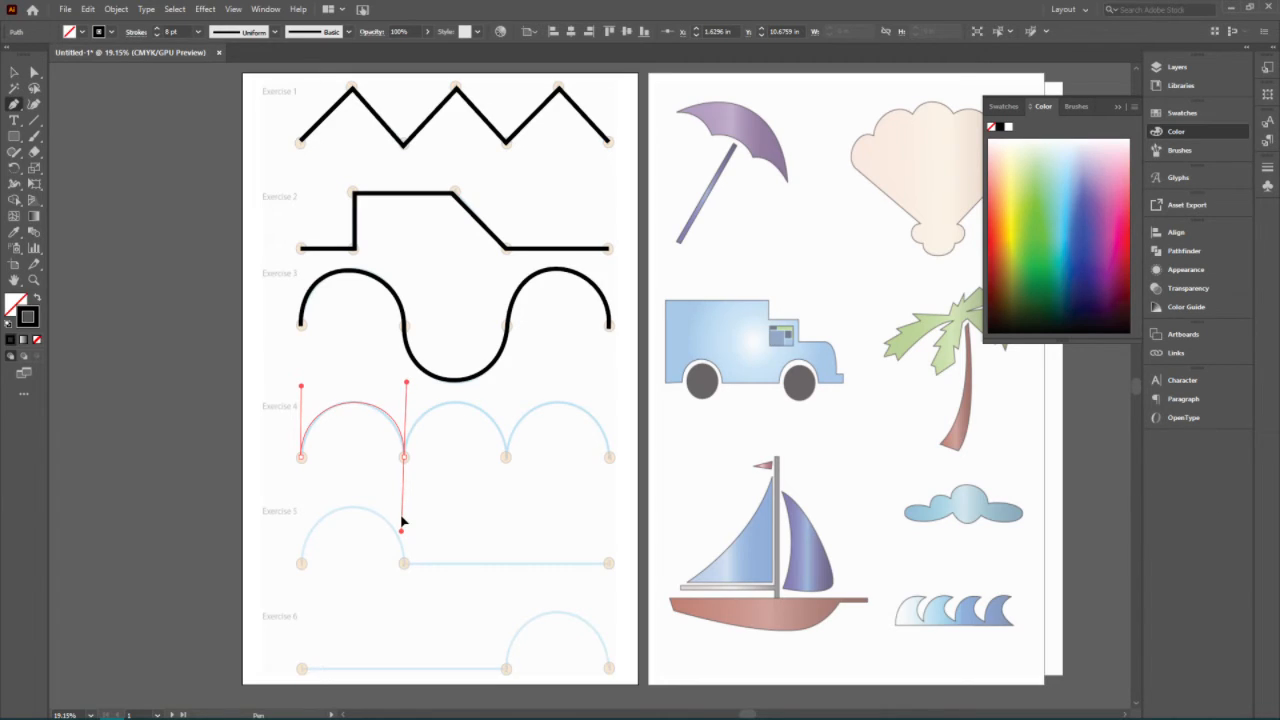
pyautogui.moveTo(402, 521); pyautogui.dragTo(402, 524)
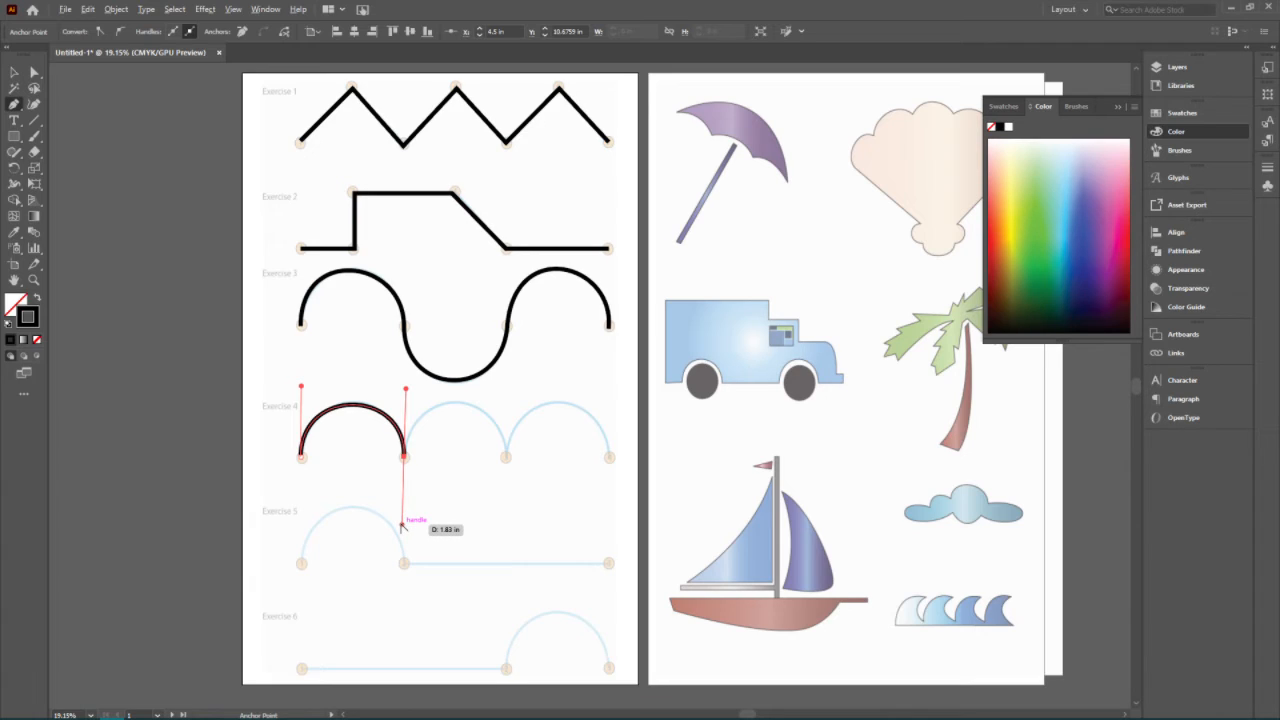
# Try freehand practice arcs from Exercise 4's second point, breaking the outgoing direction handle at each point to change the curve's direction
pyautogui.moveTo(402, 523); pyautogui.dragTo(487, 422)
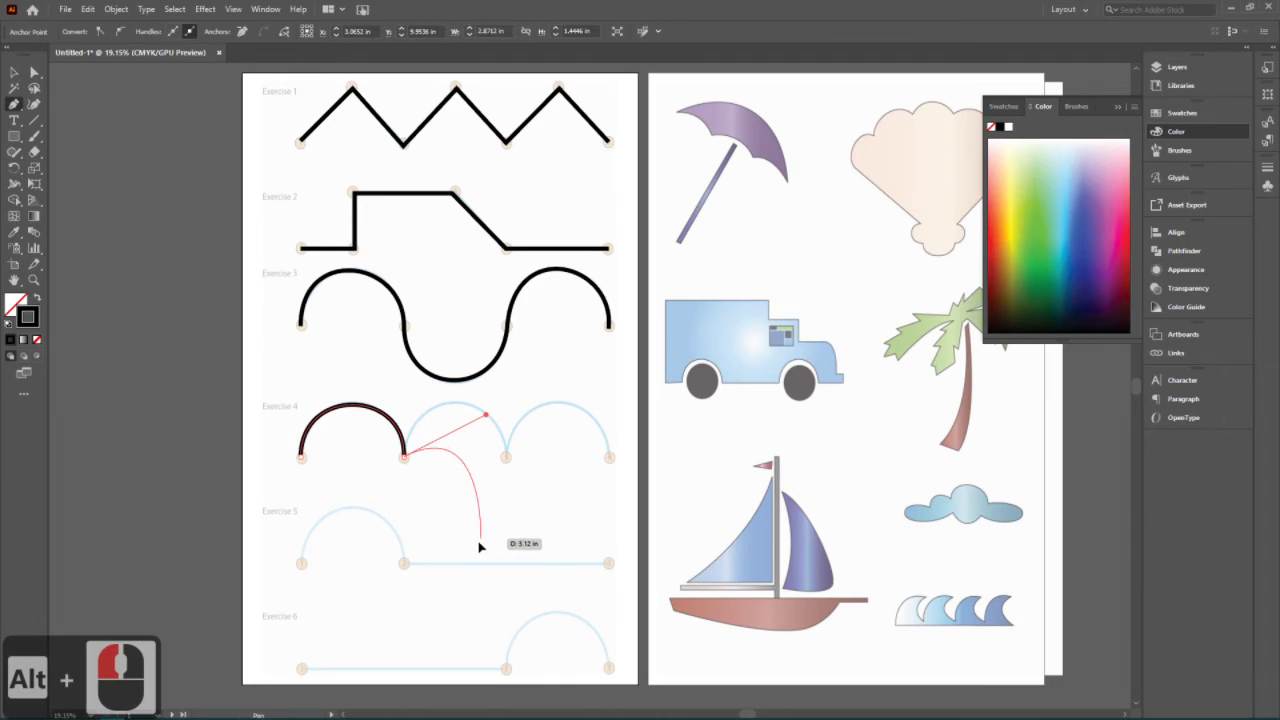
pyautogui.moveTo(481, 539); pyautogui.dragTo(438, 561)
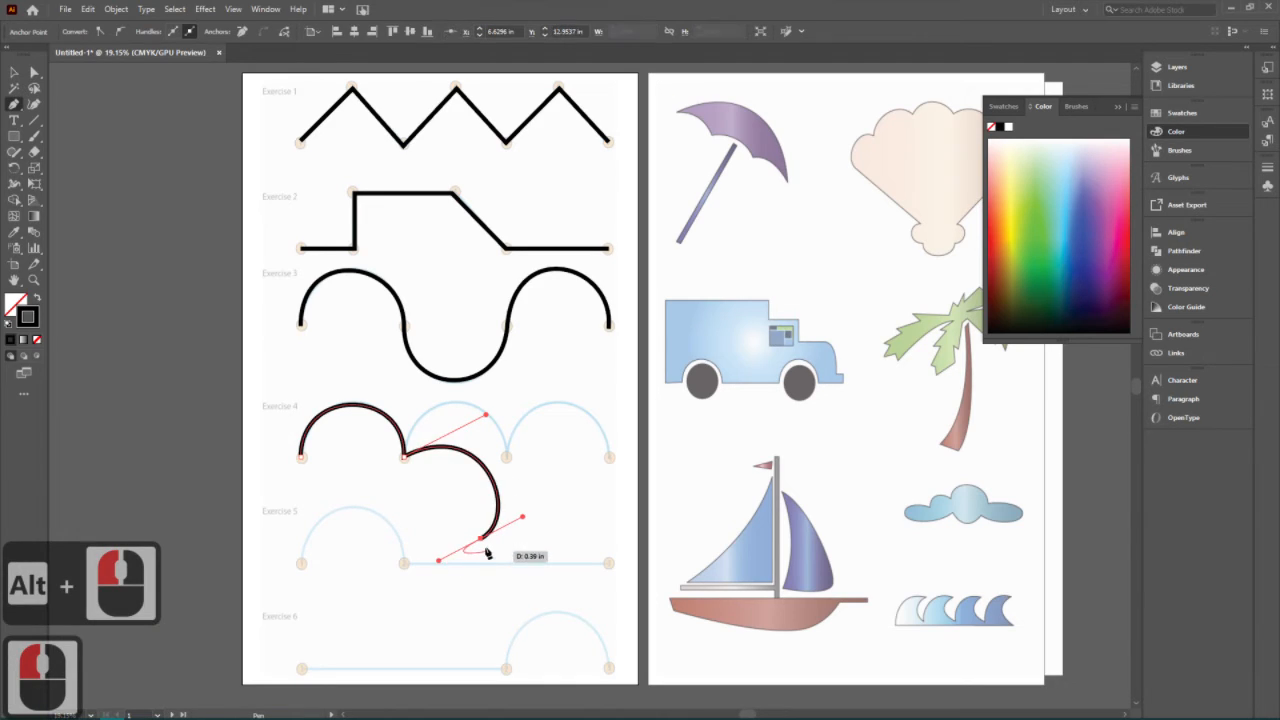
pyautogui.moveTo(501, 588); pyautogui.dragTo(560, 554)
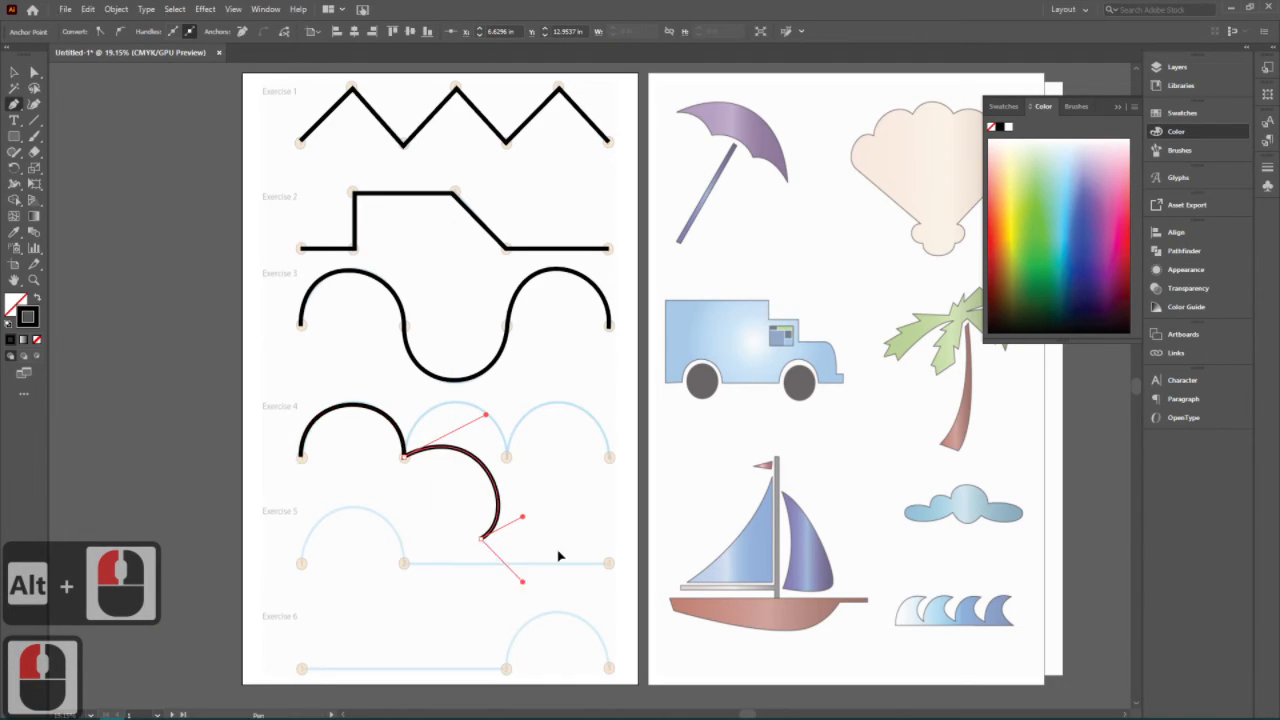
pyautogui.moveTo(436, 655); pyautogui.dragTo(396, 628)
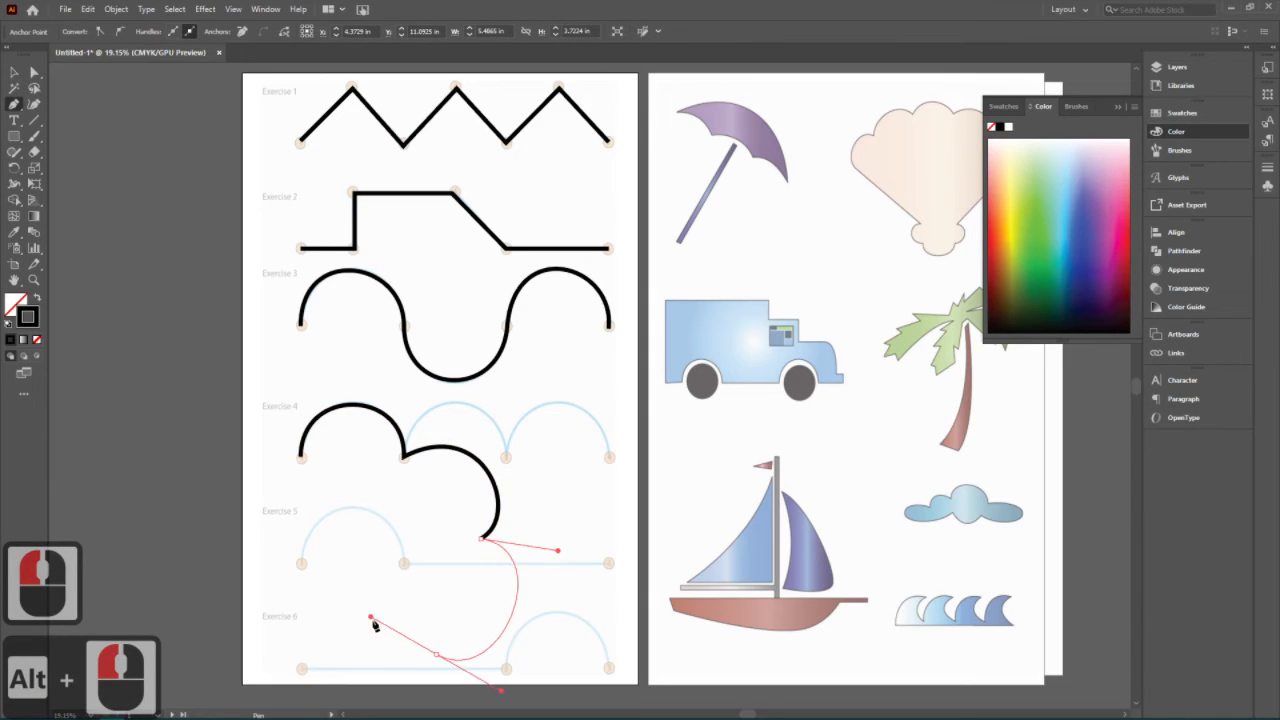
# Undo the freehand practice arcs that extend from the second point of Exercise 4
pyautogui.click(371, 616)
pyautogui.hotkey('ctrl', 'z')
pyautogui.hotkey('ctrl', 'z')
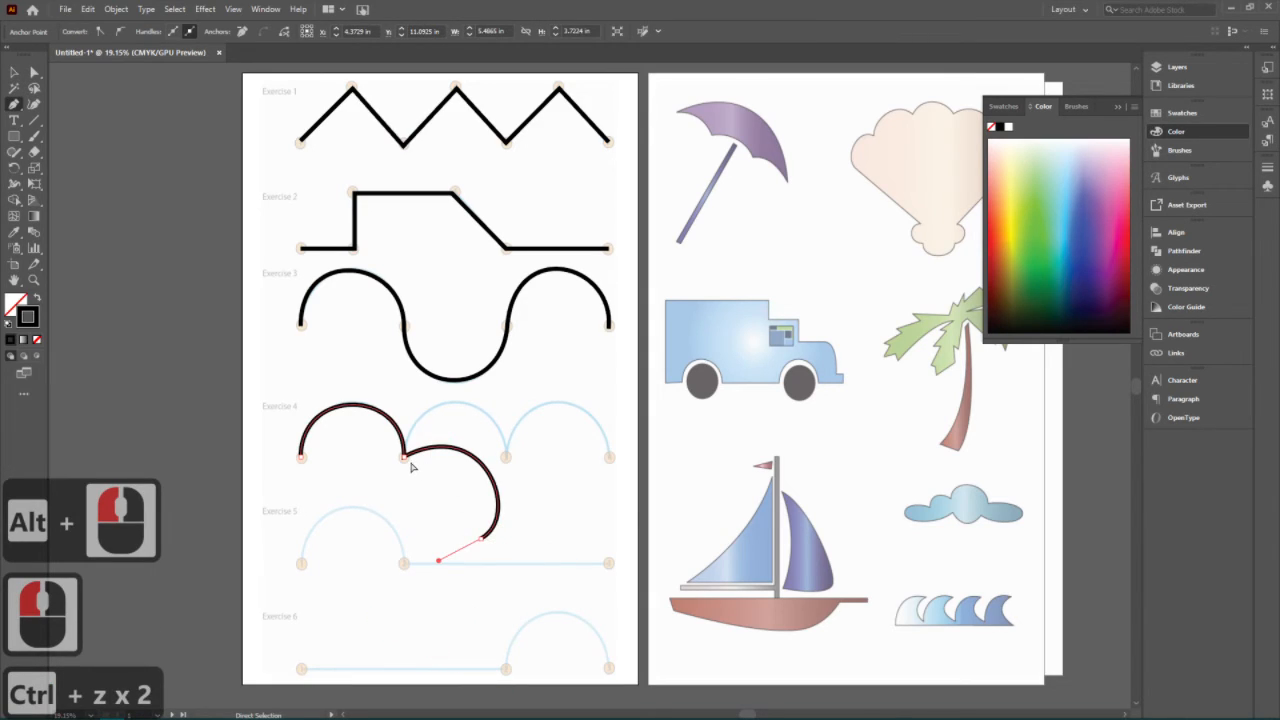
pyautogui.hotkey('ctrl', 'z')
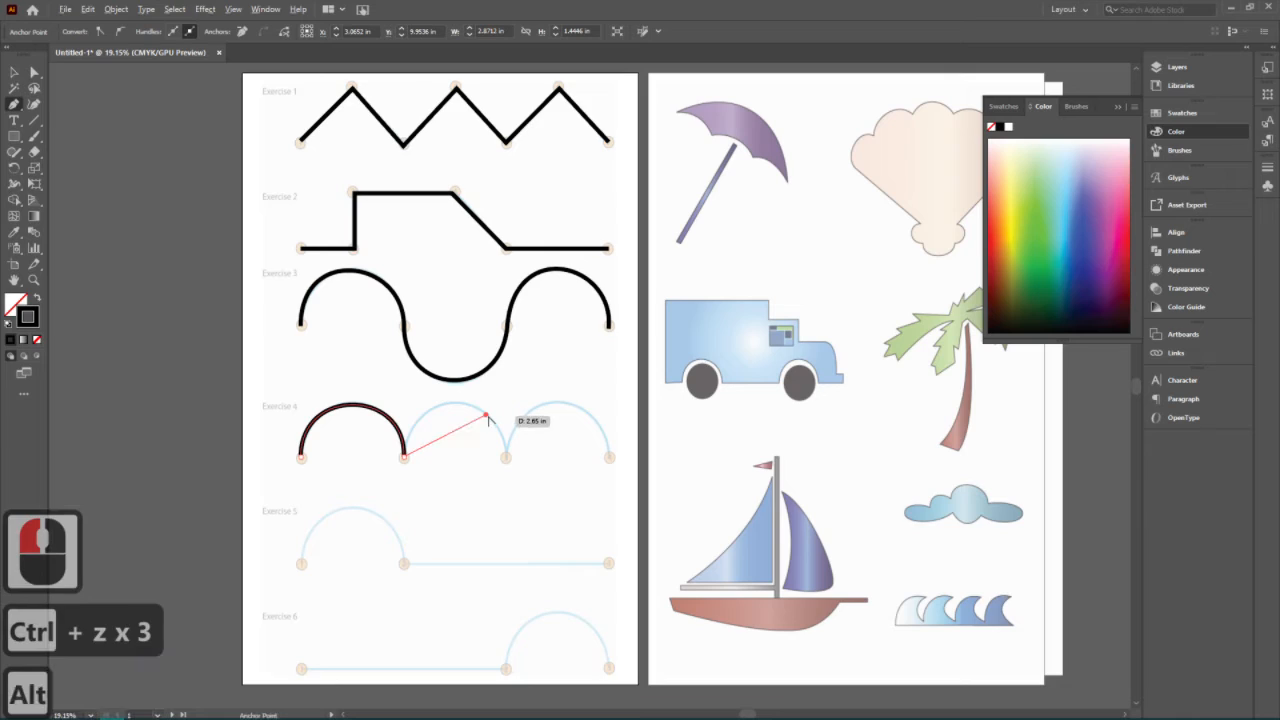
# Try tracing the second and third arches of Exercise 4, redirecting the outgoing handle upward at each shared point
pyautogui.moveTo(404, 457); pyautogui.dragTo(411, 387)
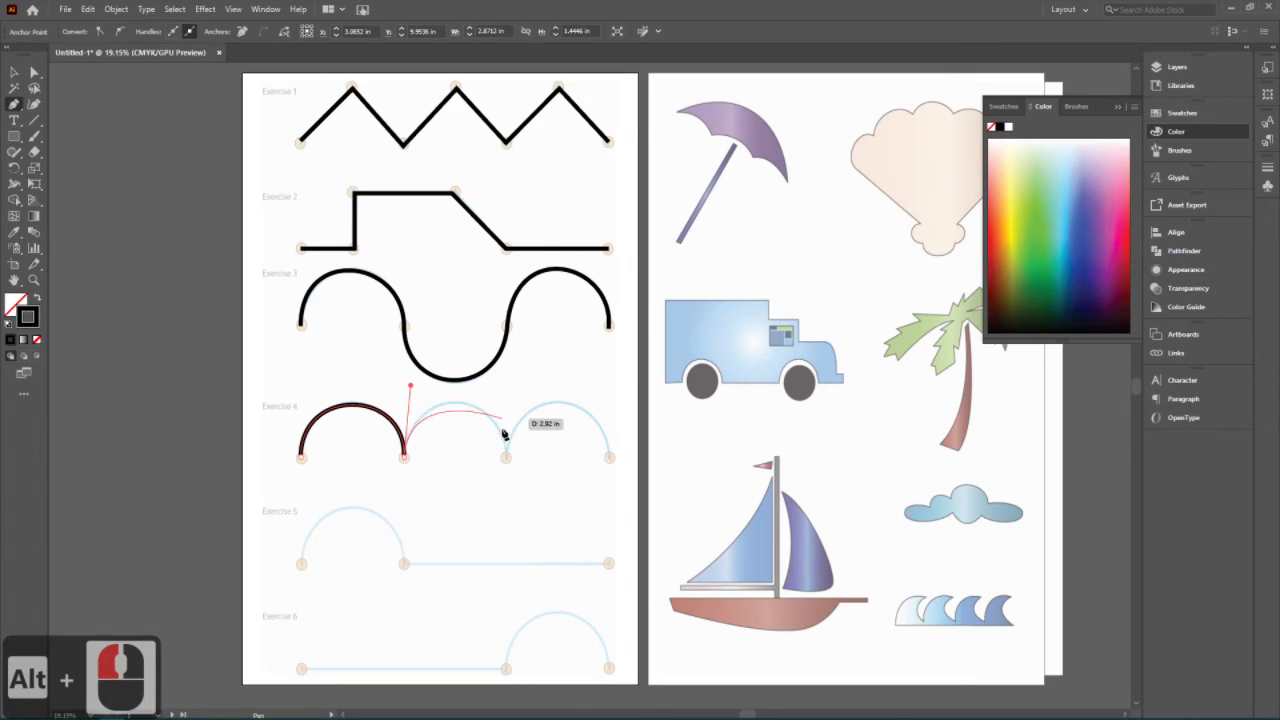
pyautogui.moveTo(506, 457); pyautogui.dragTo(511, 372)
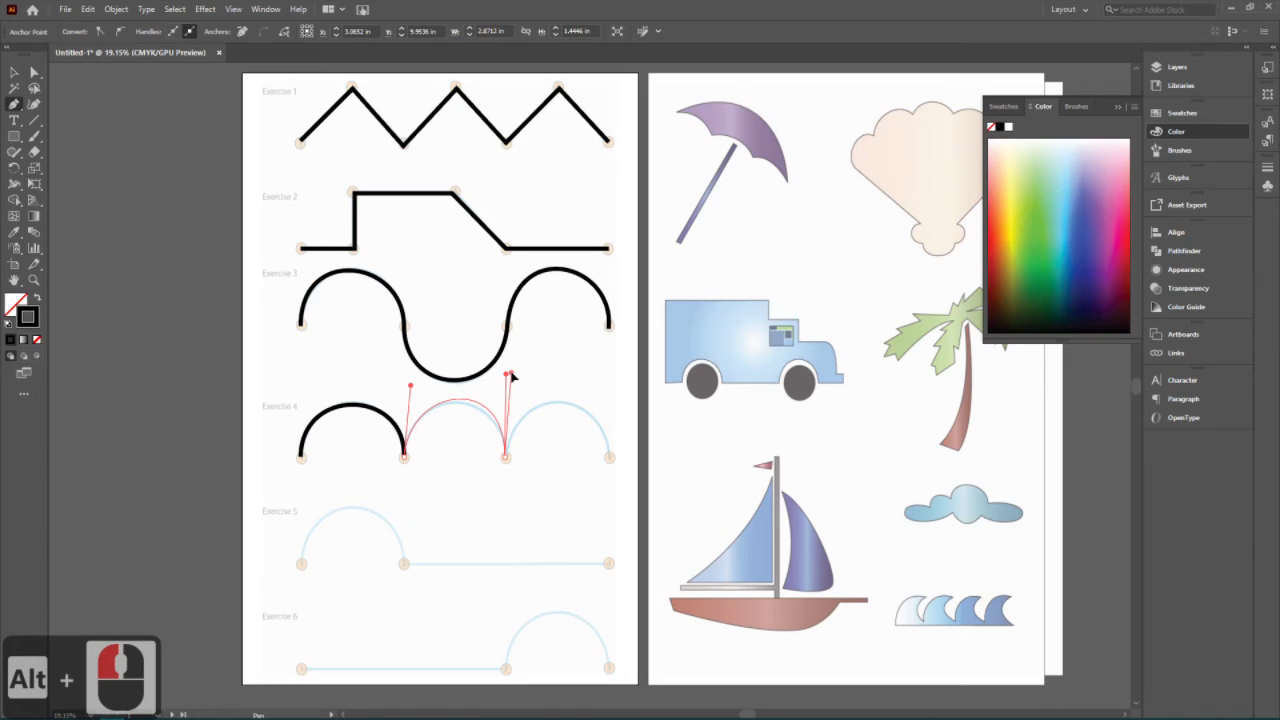
pyautogui.moveTo(511, 375); pyautogui.dragTo(511, 376)
pyautogui.moveTo(610, 457); pyautogui.dragTo(606, 532)
pyautogui.moveTo(594, 474); pyautogui.dragTo(621, 531)
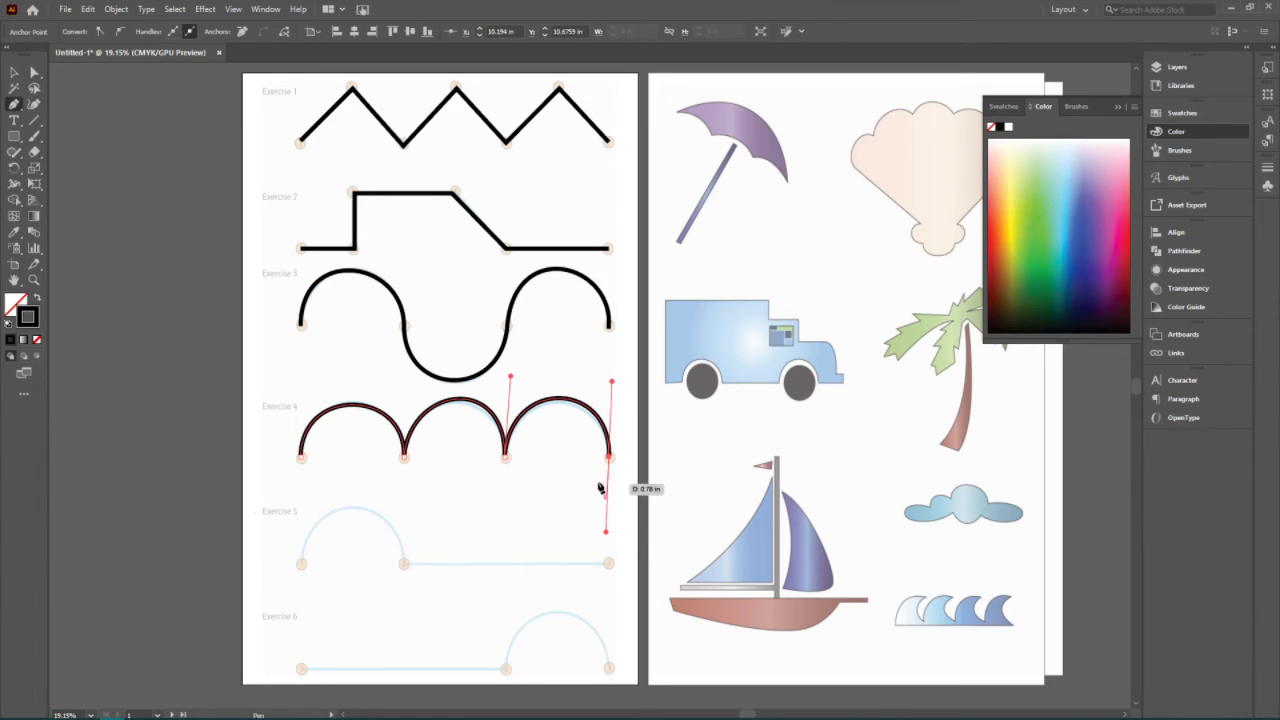
# Undo the whole Exercise 4 path, including its starting point
pyautogui.hotkey('ctrl', 'z')
pyautogui.hotkey('ctrl', 'z')
pyautogui.hotkey('ctrl', 'z')
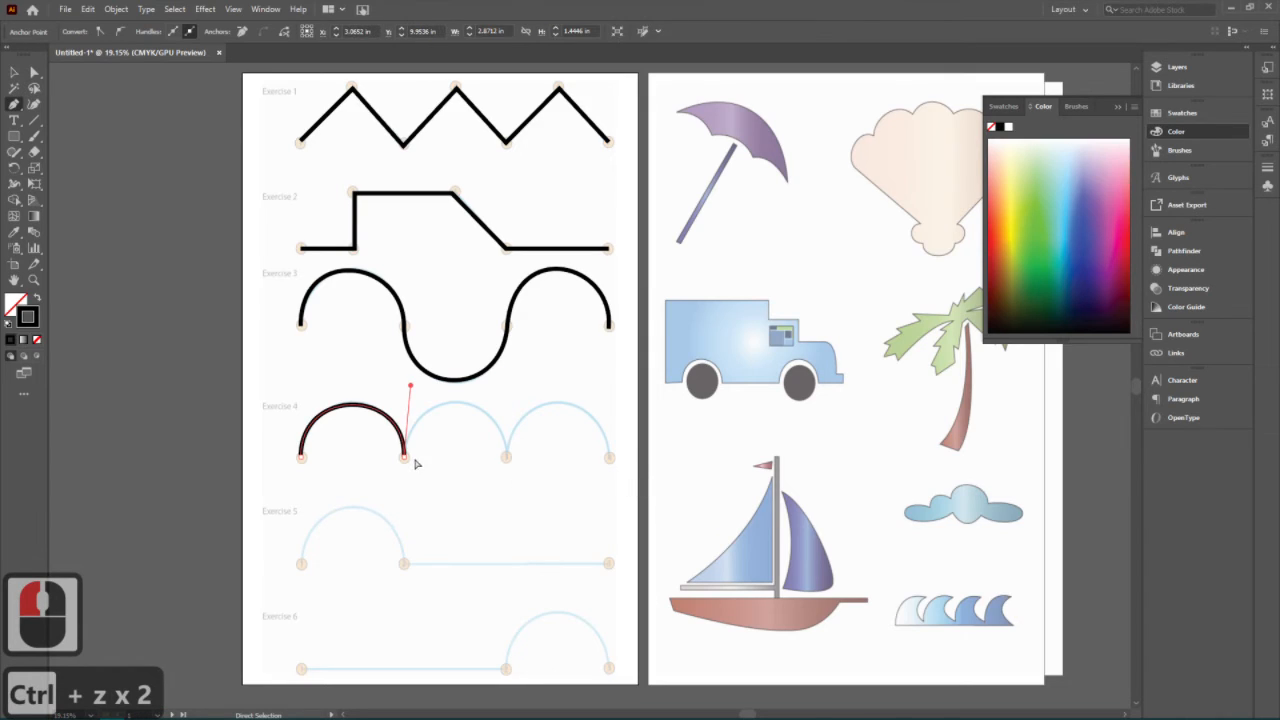
pyautogui.hotkey('ctrl', 'z')
pyautogui.hotkey('ctrl', 'z')
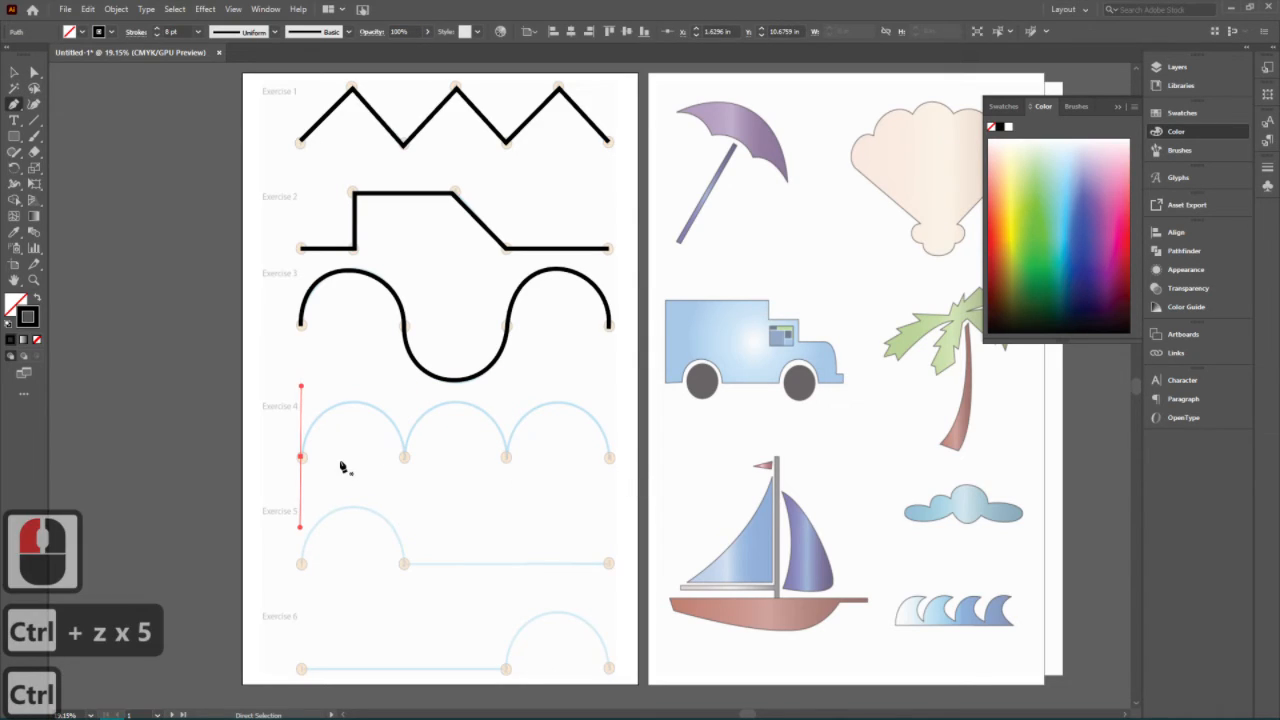
pyautogui.hotkey('ctrl', 'z')
# Trace the first arch of Exercise 4 again with vertical handles, and break its second point's outgoing handle to point upward
pyautogui.moveTo(303, 458); pyautogui.dragTo(303, 375)
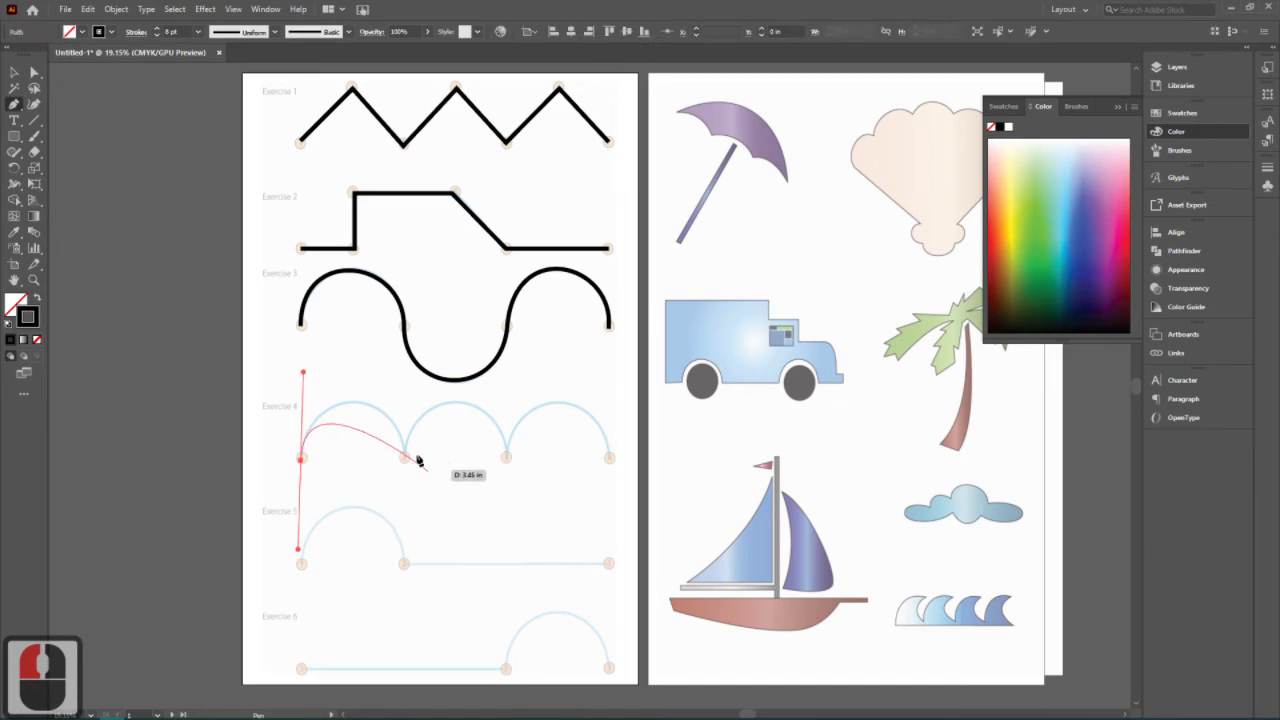
pyautogui.moveTo(405, 510); pyautogui.dragTo(402, 543)
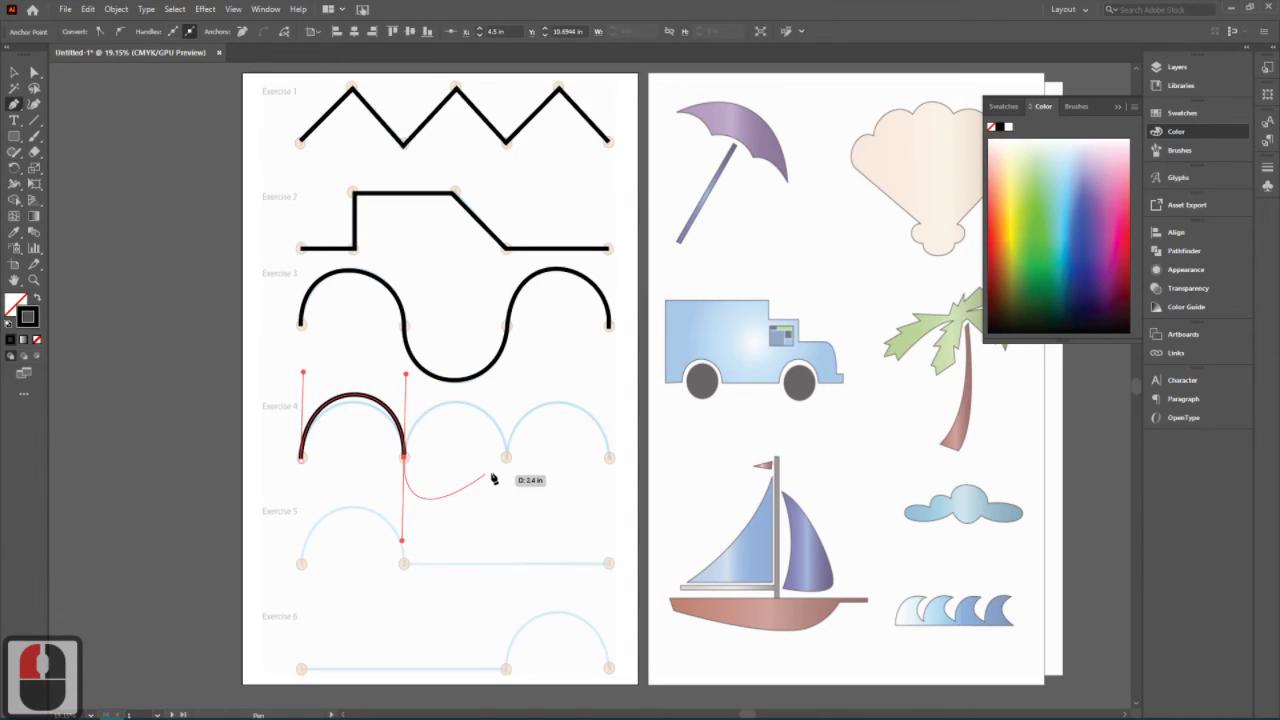
pyautogui.press('alt')
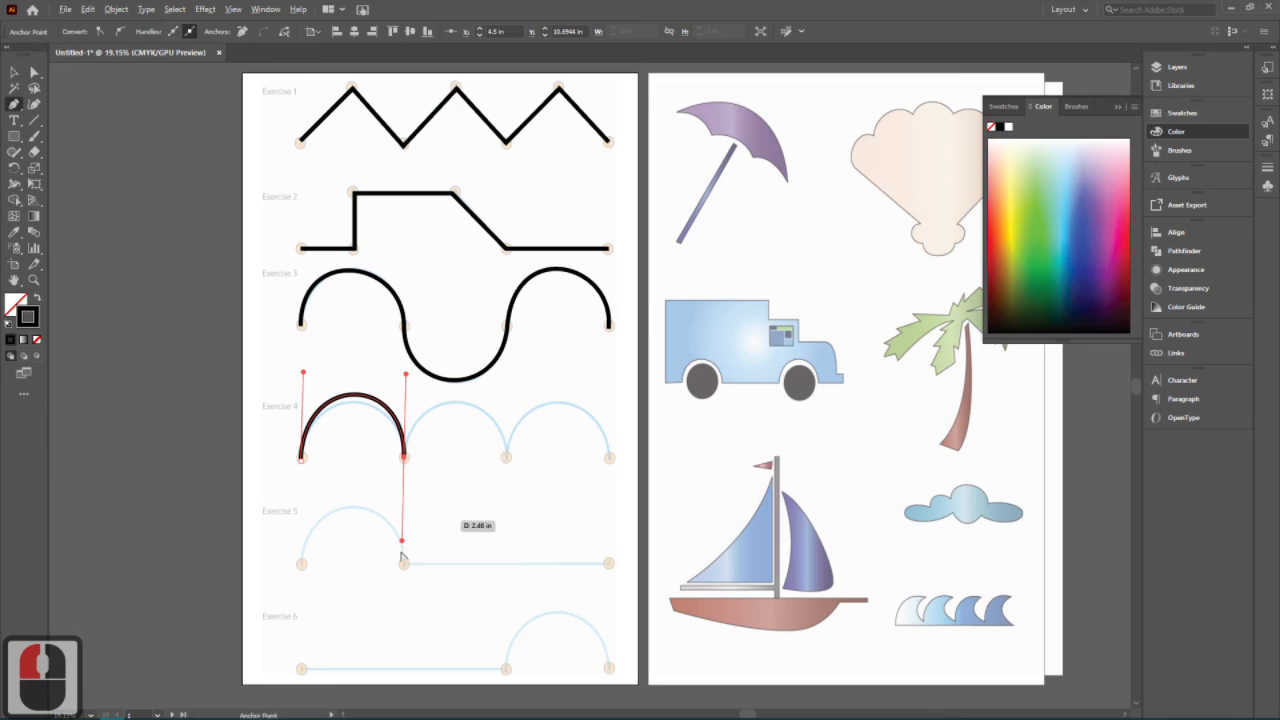
pyautogui.moveTo(407, 541); pyautogui.dragTo(409, 374)
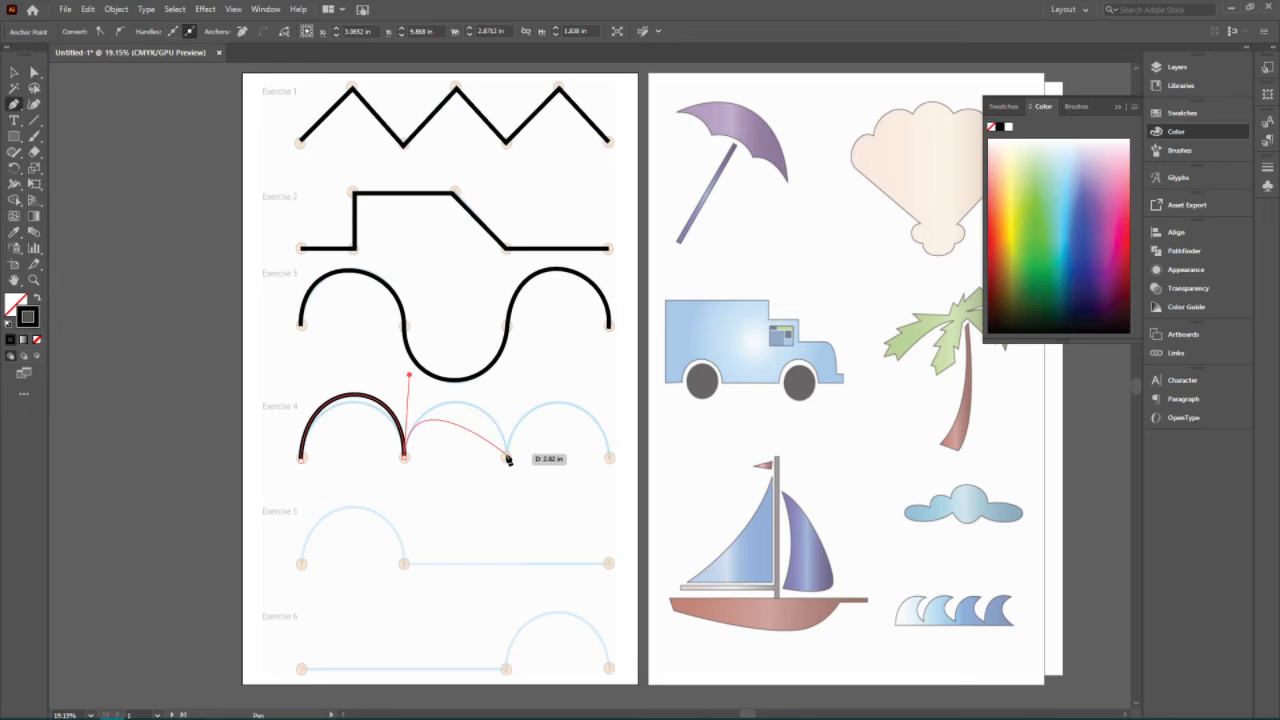
# Trace the second and third arches of Exercise 4, breaking the third point's outgoing handle upward, and end the path
pyautogui.moveTo(507, 460); pyautogui.dragTo(505, 540)
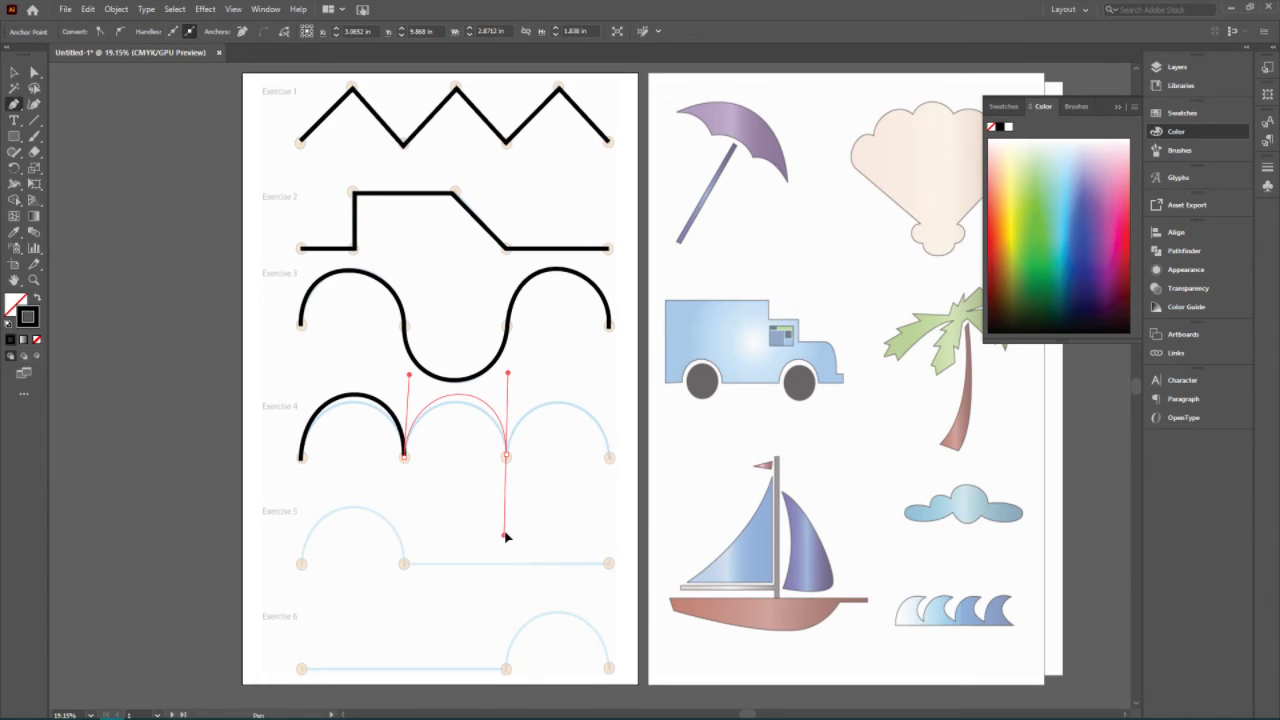
pyautogui.moveTo(506, 537); pyautogui.dragTo(507, 533)
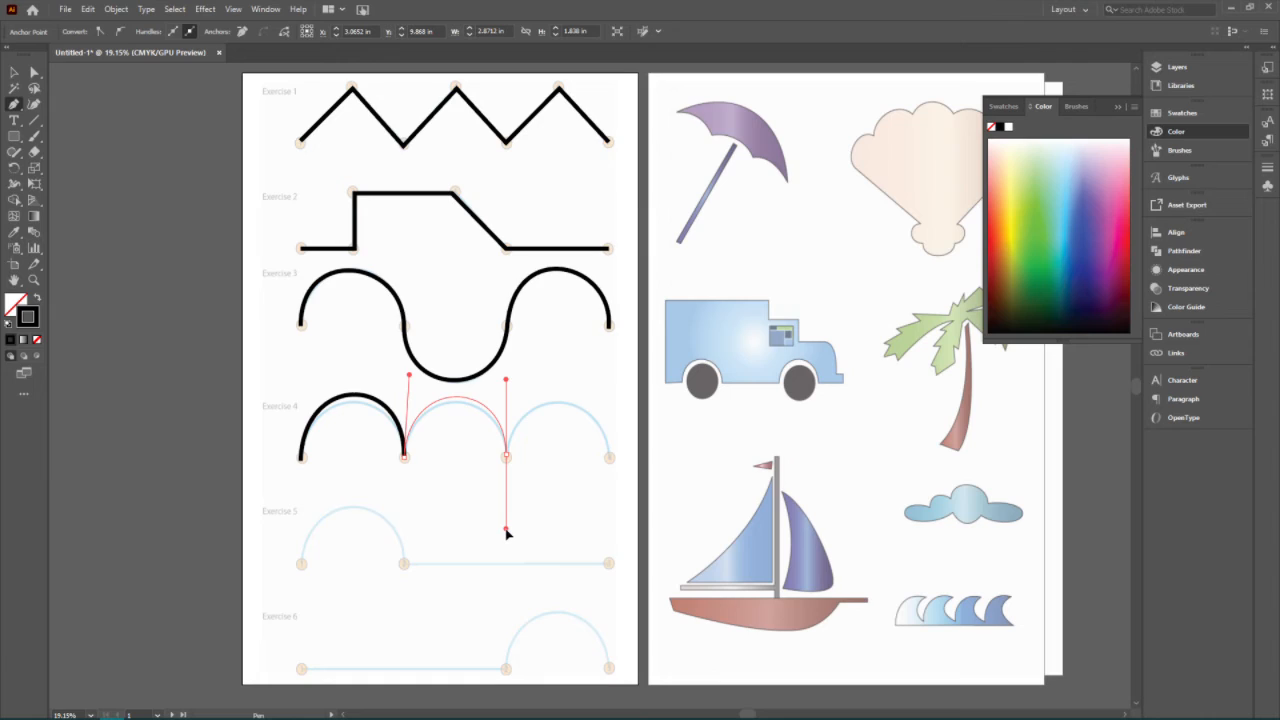
pyautogui.keyDown('alt'); pyautogui.click(507, 533); pyautogui.keyUp('alt')
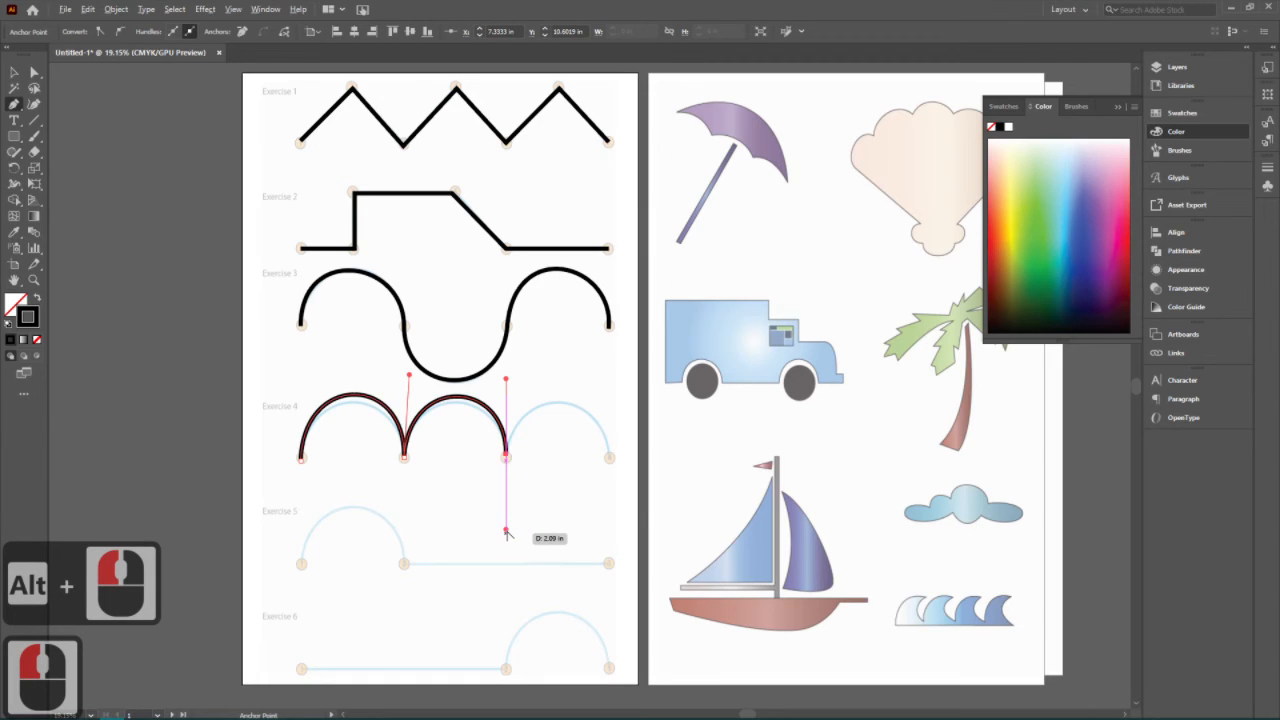
pyautogui.moveTo(507, 533); pyautogui.dragTo(513, 380)
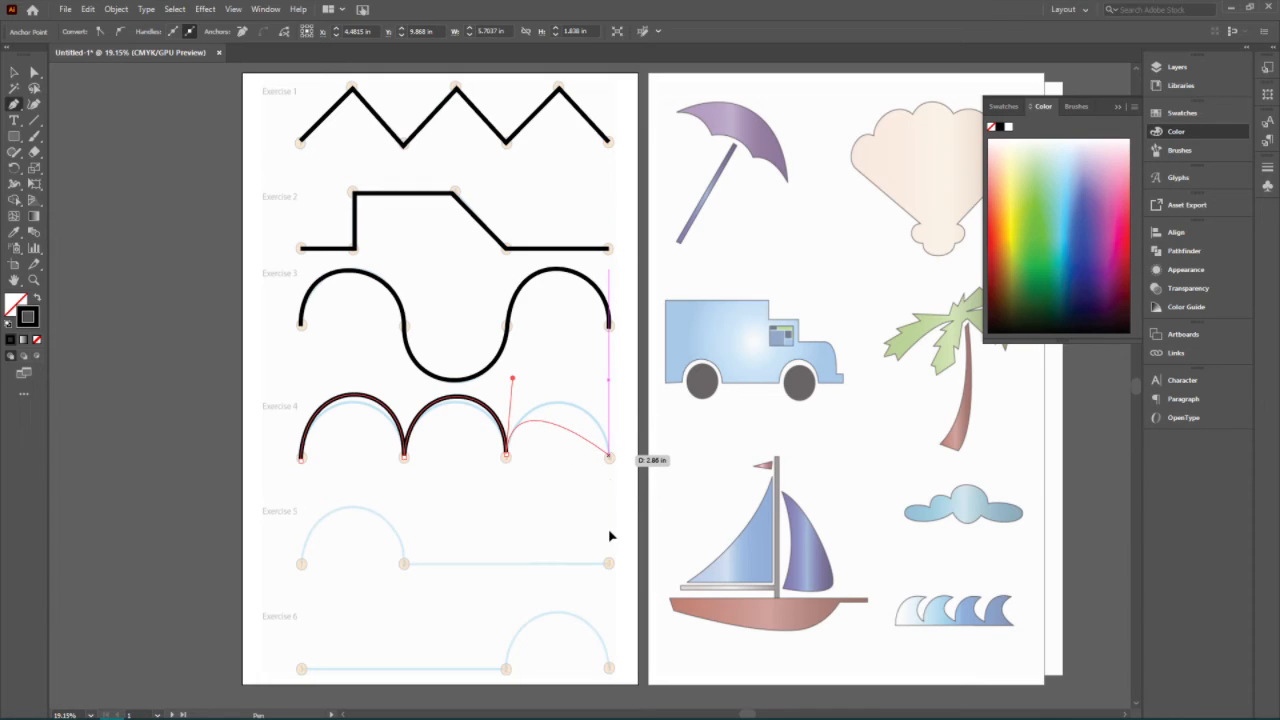
pyautogui.moveTo(608, 457); pyautogui.dragTo(613, 528)
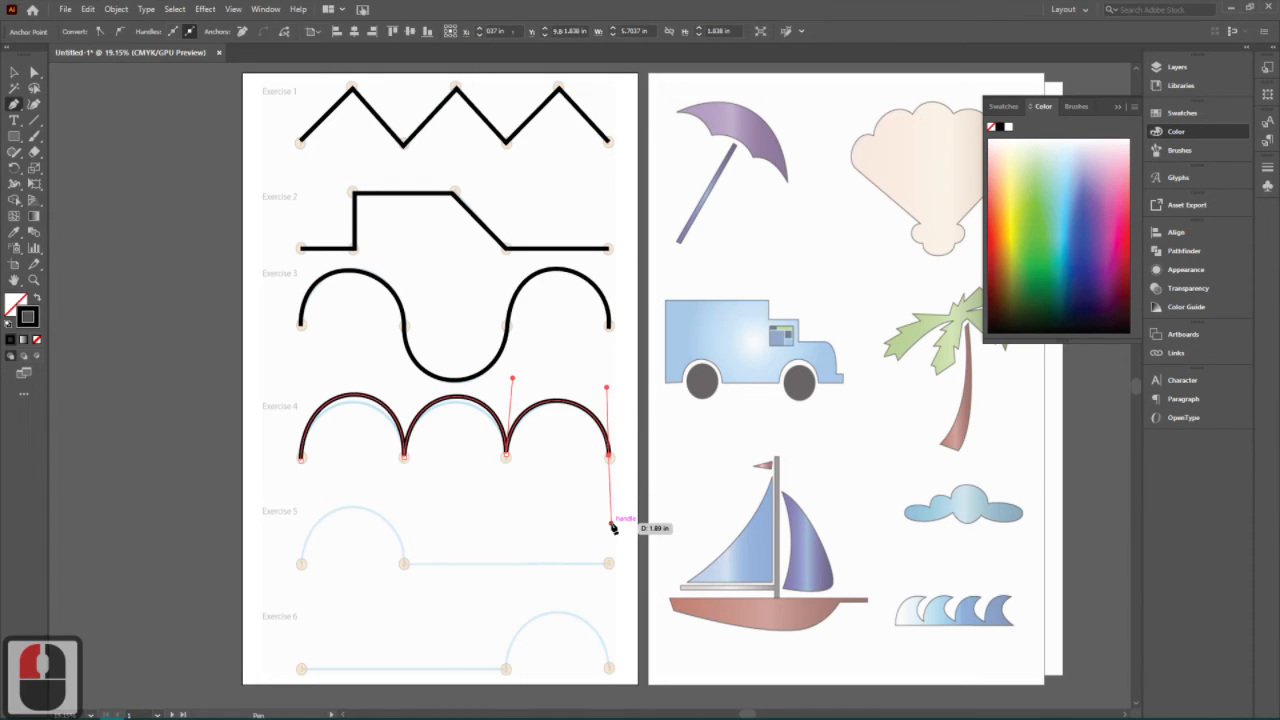
pyautogui.press('Return')
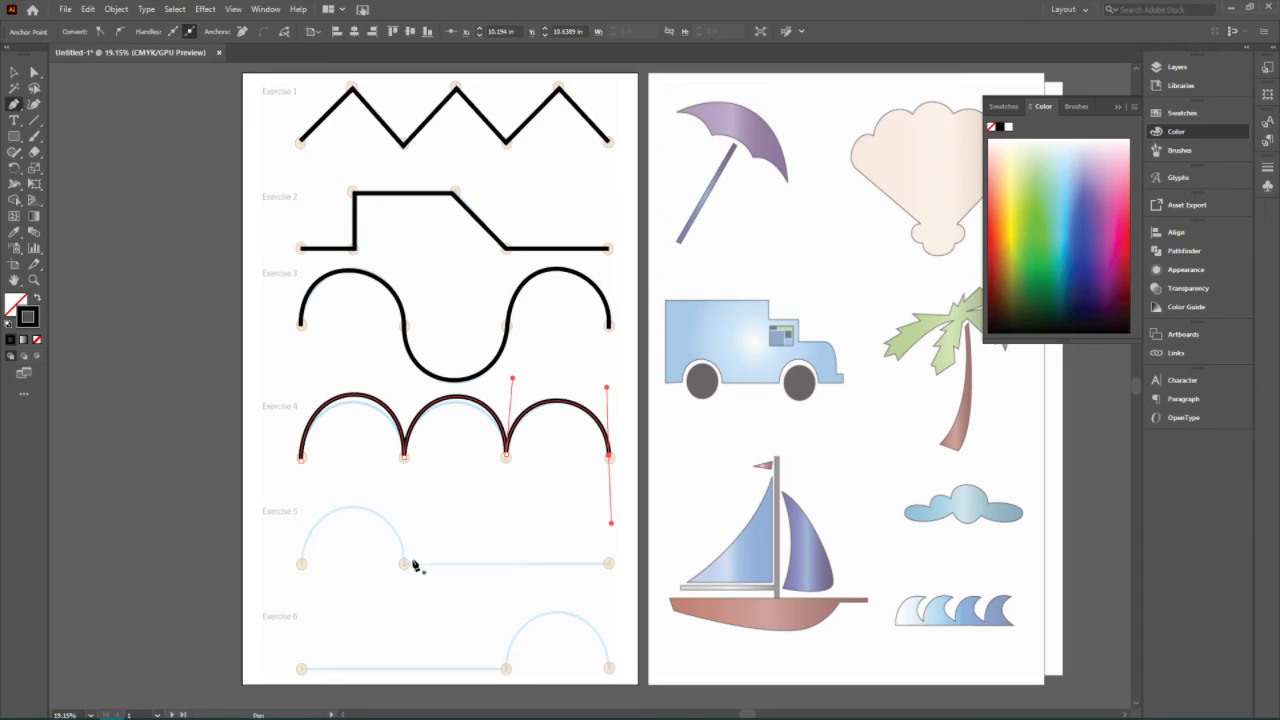
# Try tracing Exercise 5 as an arch, removing the second point's outgoing handle and adding a straight segment to the last point
pyautogui.scroll(-1, 413, 565)
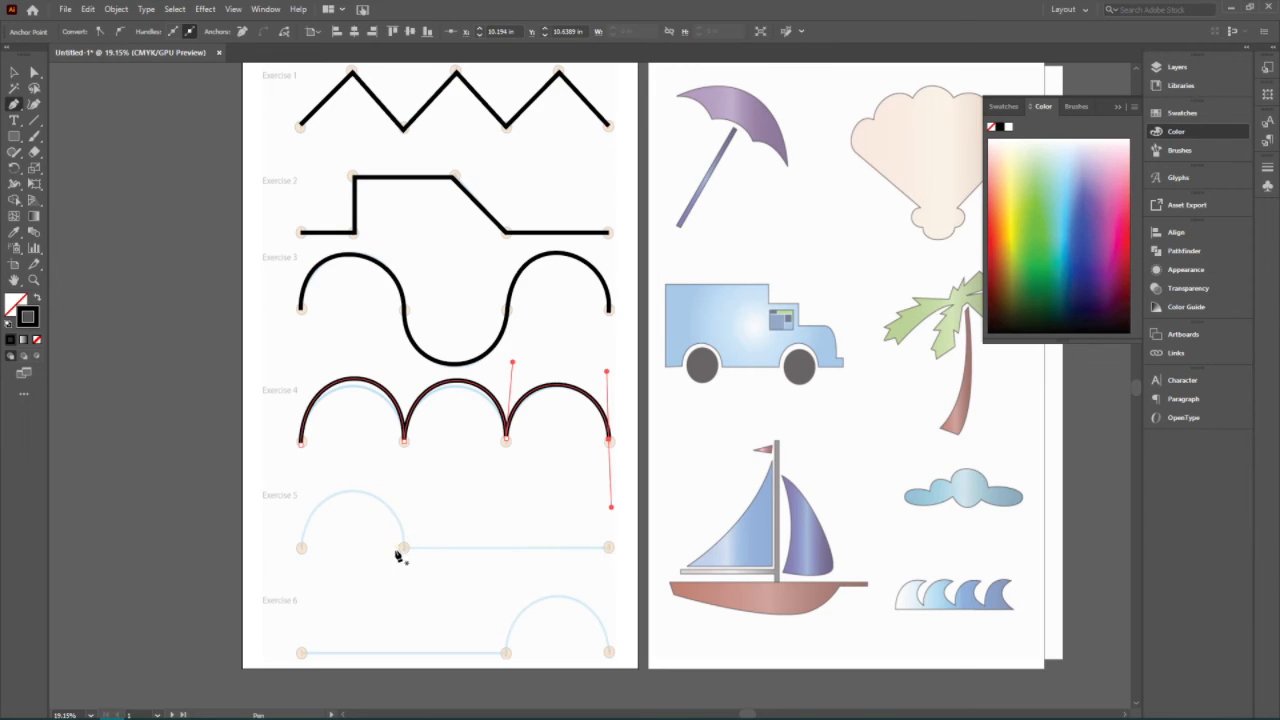
pyautogui.click(301, 547)
pyautogui.moveTo(301, 547); pyautogui.dragTo(298, 478)
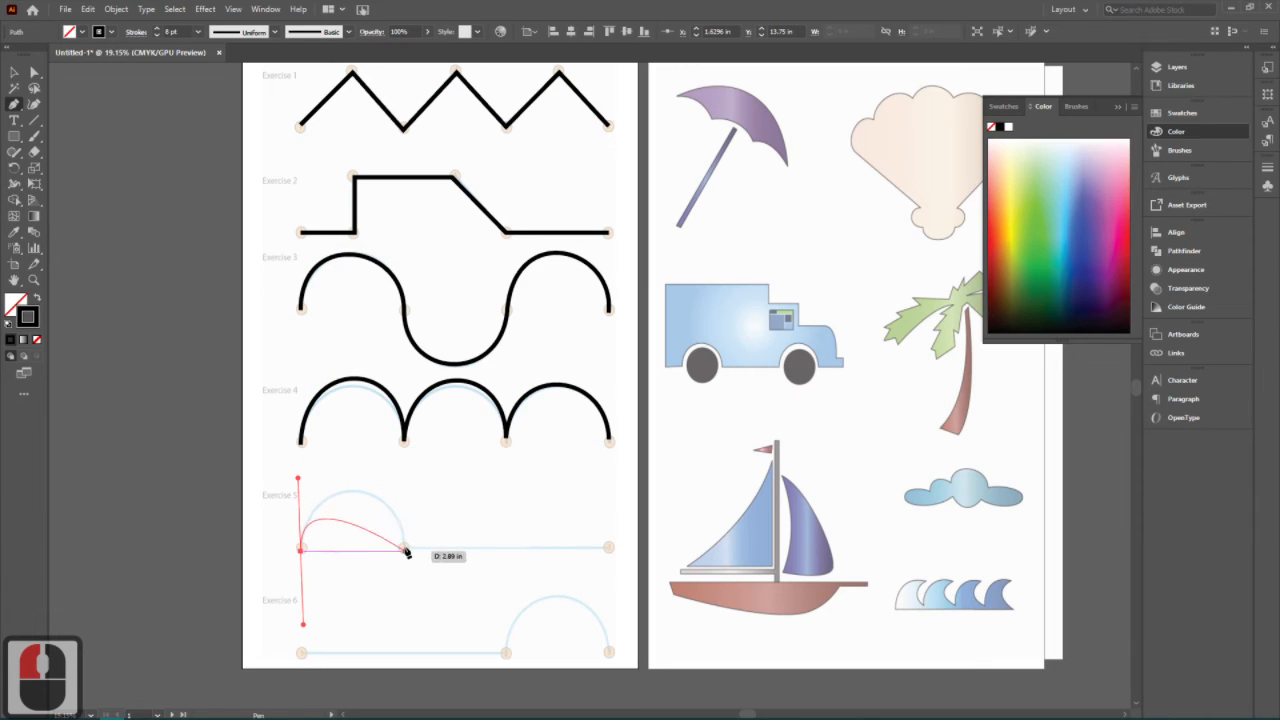
pyautogui.moveTo(404, 548); pyautogui.dragTo(406, 621)
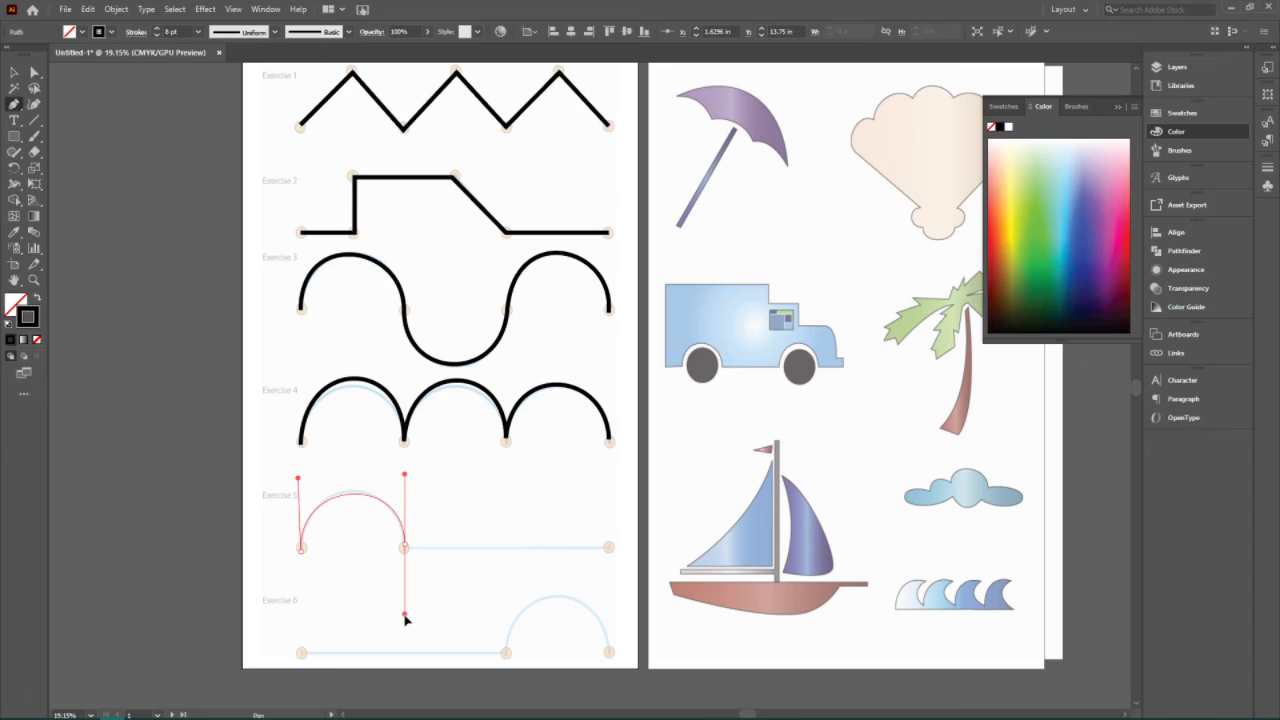
pyautogui.moveTo(404, 622); pyautogui.dragTo(402, 621)
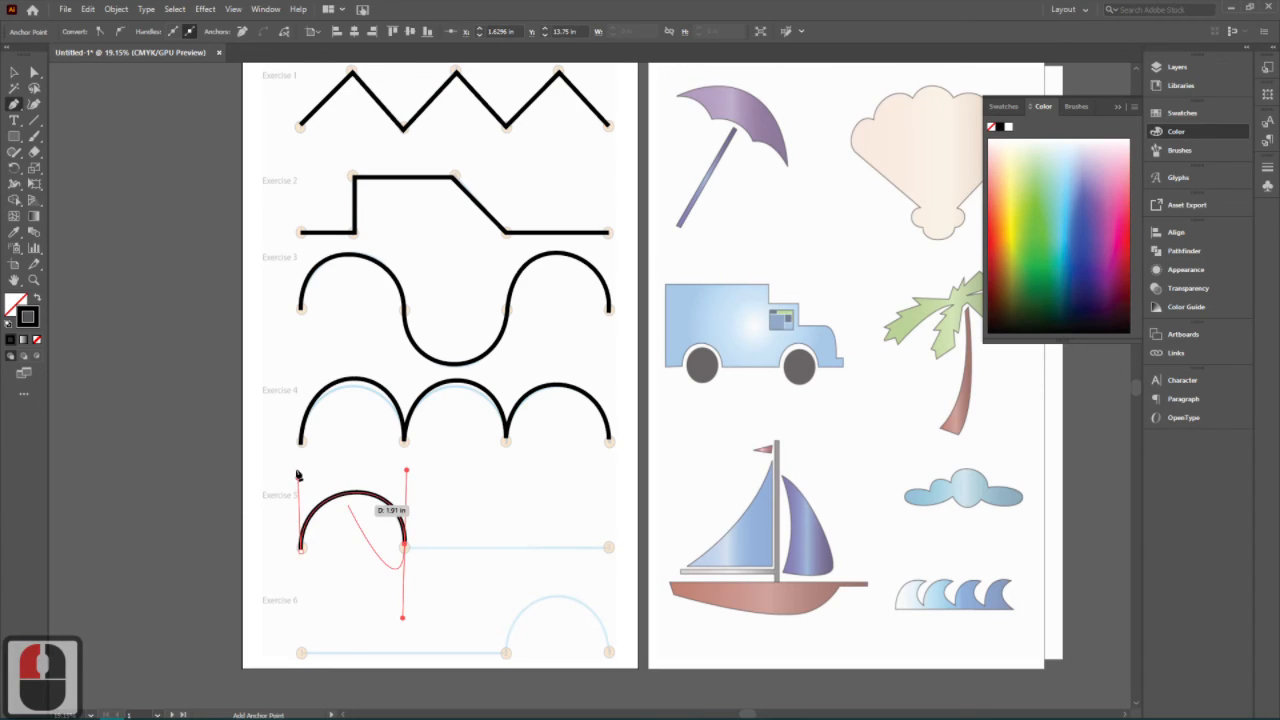
pyautogui.click(406, 549)
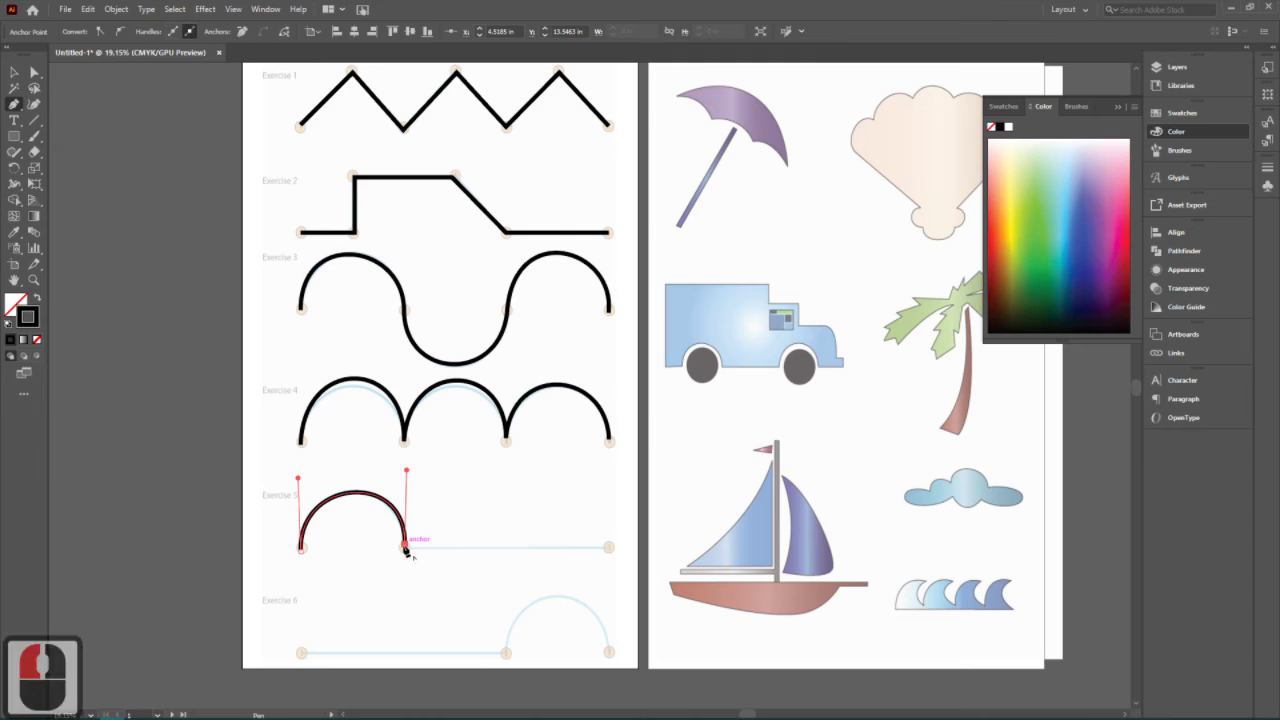
pyautogui.click(610, 547)
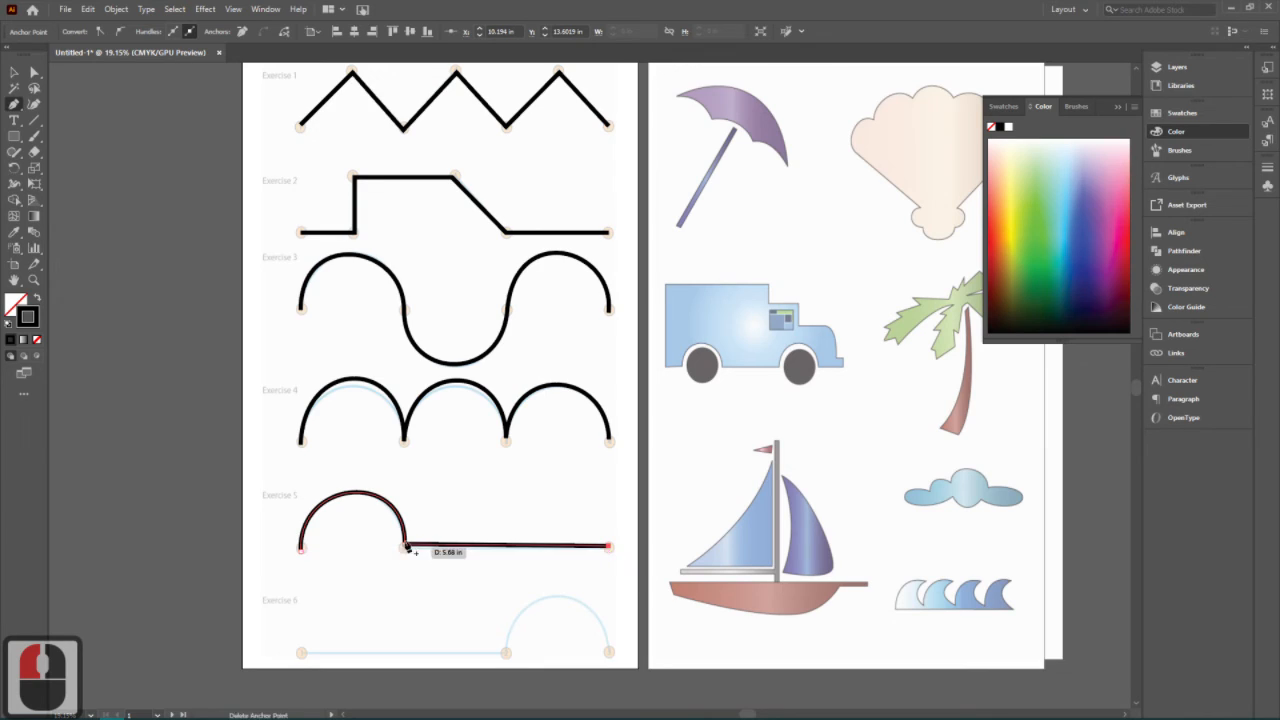
# Undo the Exercise 5 path completely
pyautogui.press('ctrl')
pyautogui.hotkey('ctrl', 'z')
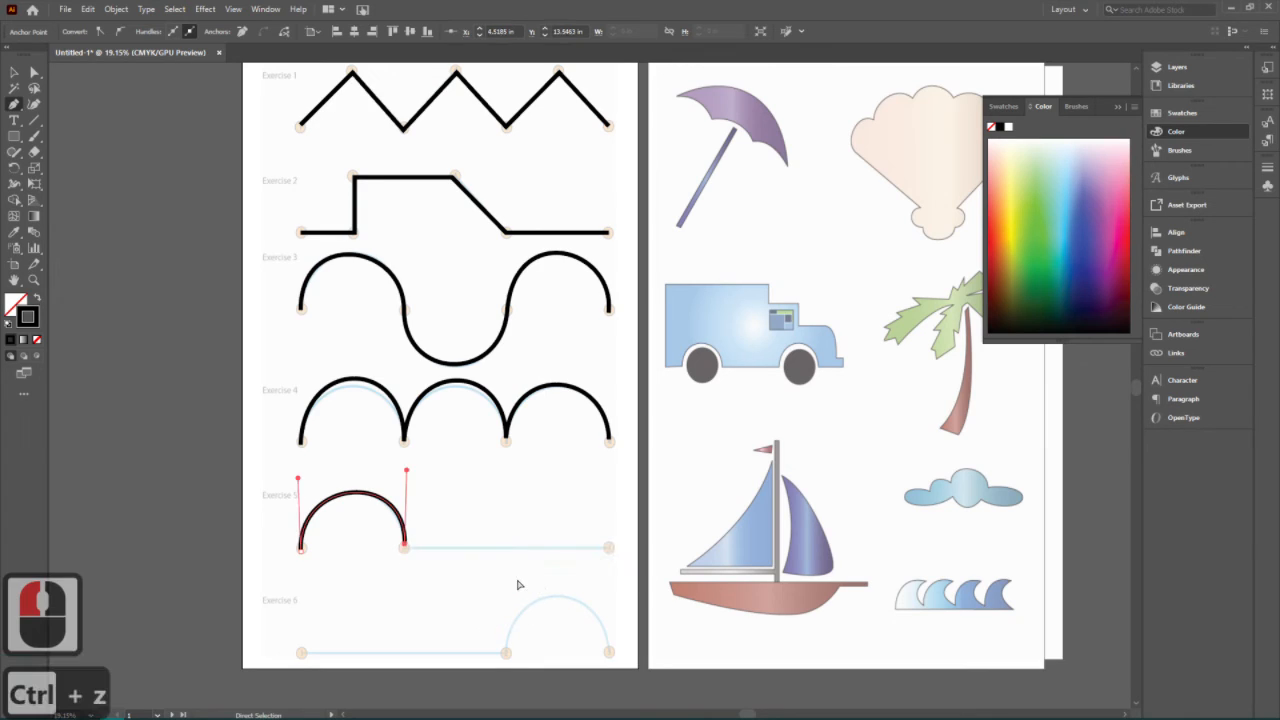
pyautogui.hotkey('ctrl', 'z')
pyautogui.hotkey('ctrl', 'z')
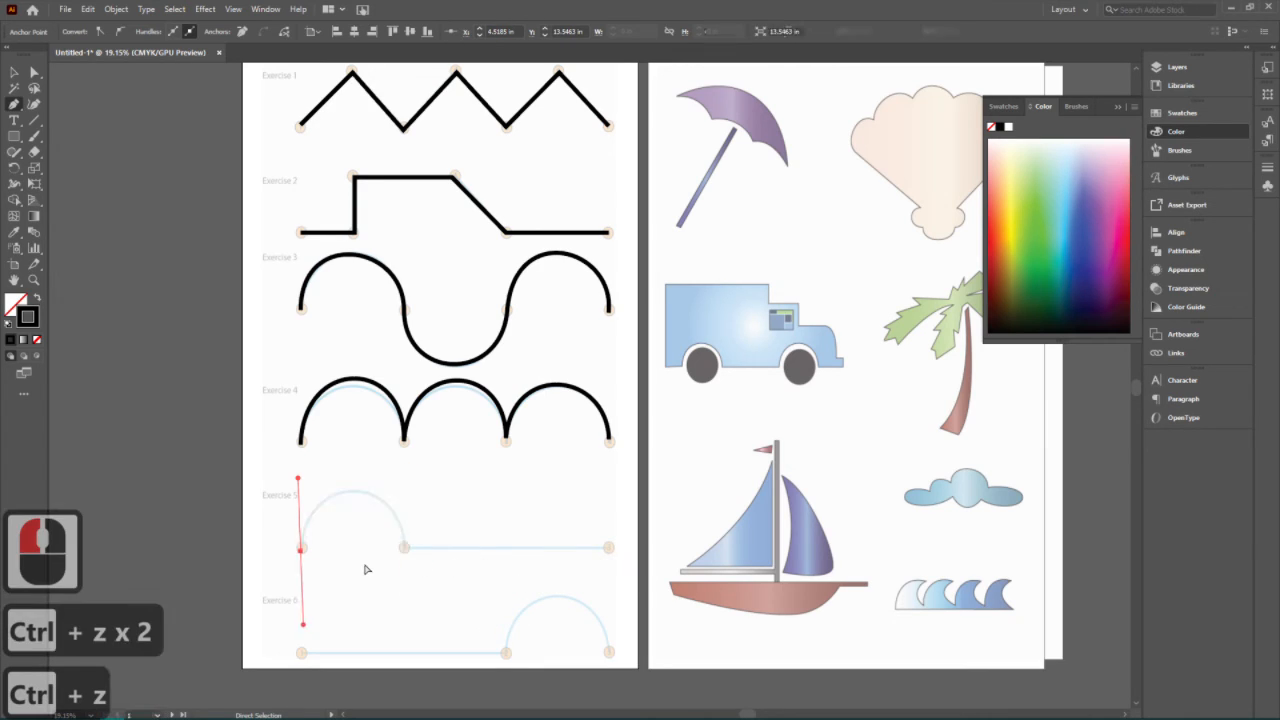
pyautogui.hotkey('ctrl', 'z')
# Retrace Exercise 5's arch, remove the outgoing handle at its second point, add the straight segment to the last point and end the path
pyautogui.moveTo(313, 470); pyautogui.dragTo(302, 474)
pyautogui.moveTo(405, 549)
pyautogui.mouseDown()
pyautogui.moveTo(405, 616)
pyautogui.moveTo(408, 550)
pyautogui.mouseUp()
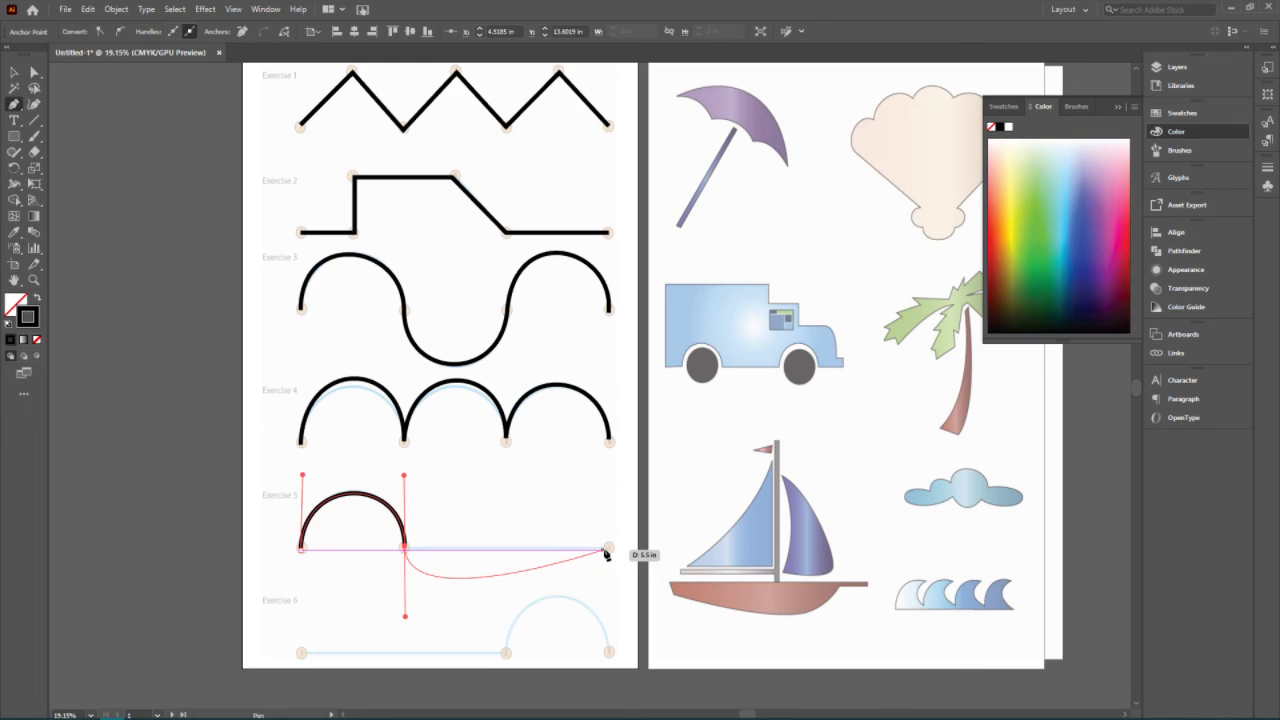
pyautogui.click(406, 548)
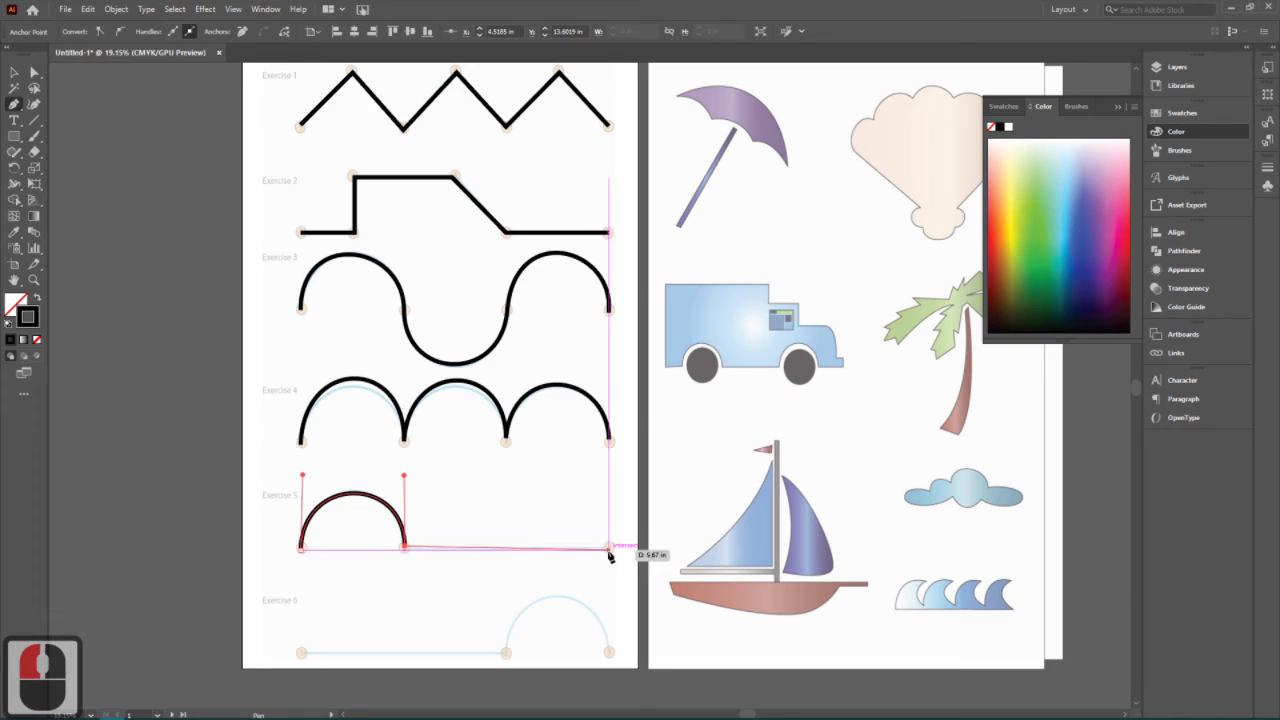
pyautogui.click(610, 548)
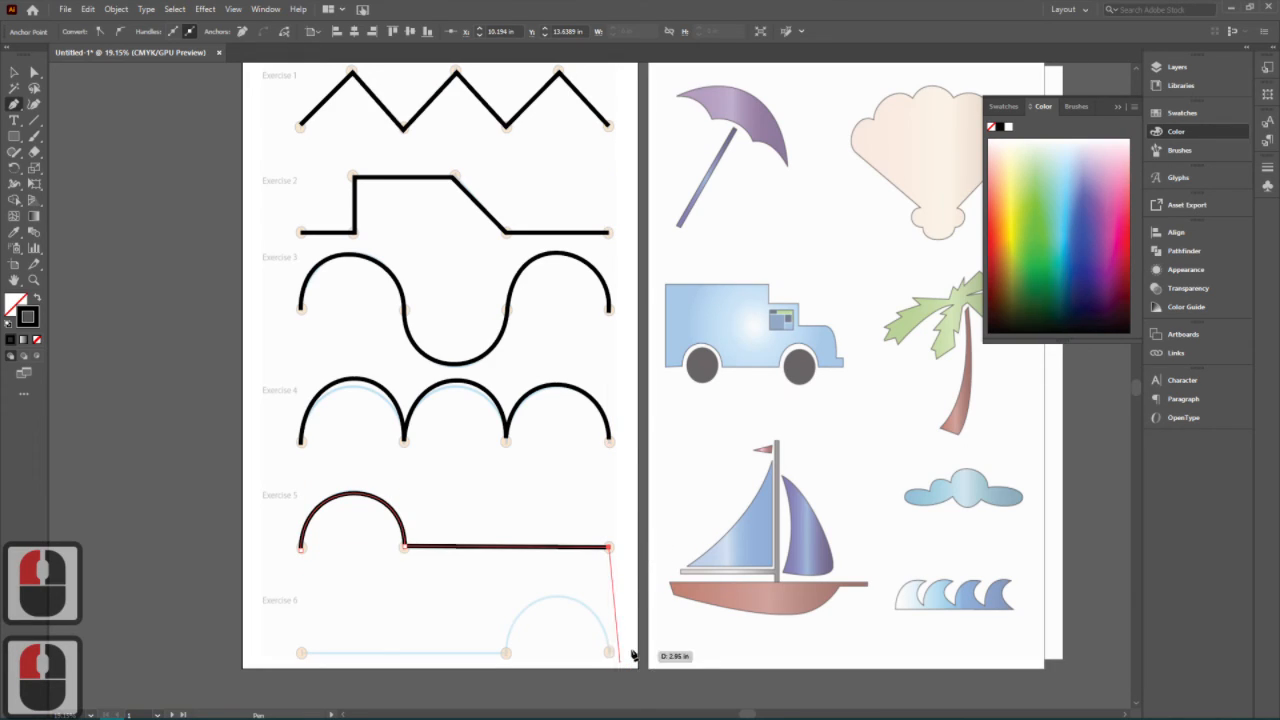
pyautogui.press('Return')
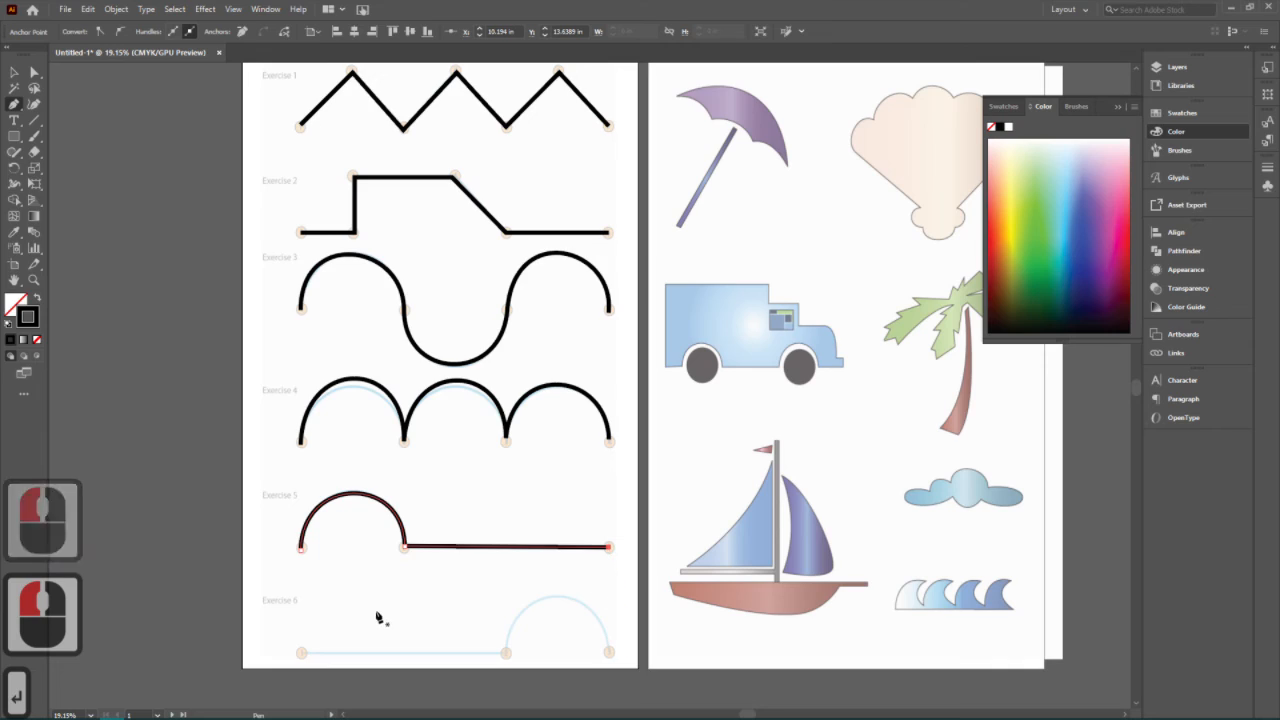
# Trace Exercise 6 with a straight segment, pull an upward handle from its second point, draw the closing arch and end the path
pyautogui.click(300, 655)
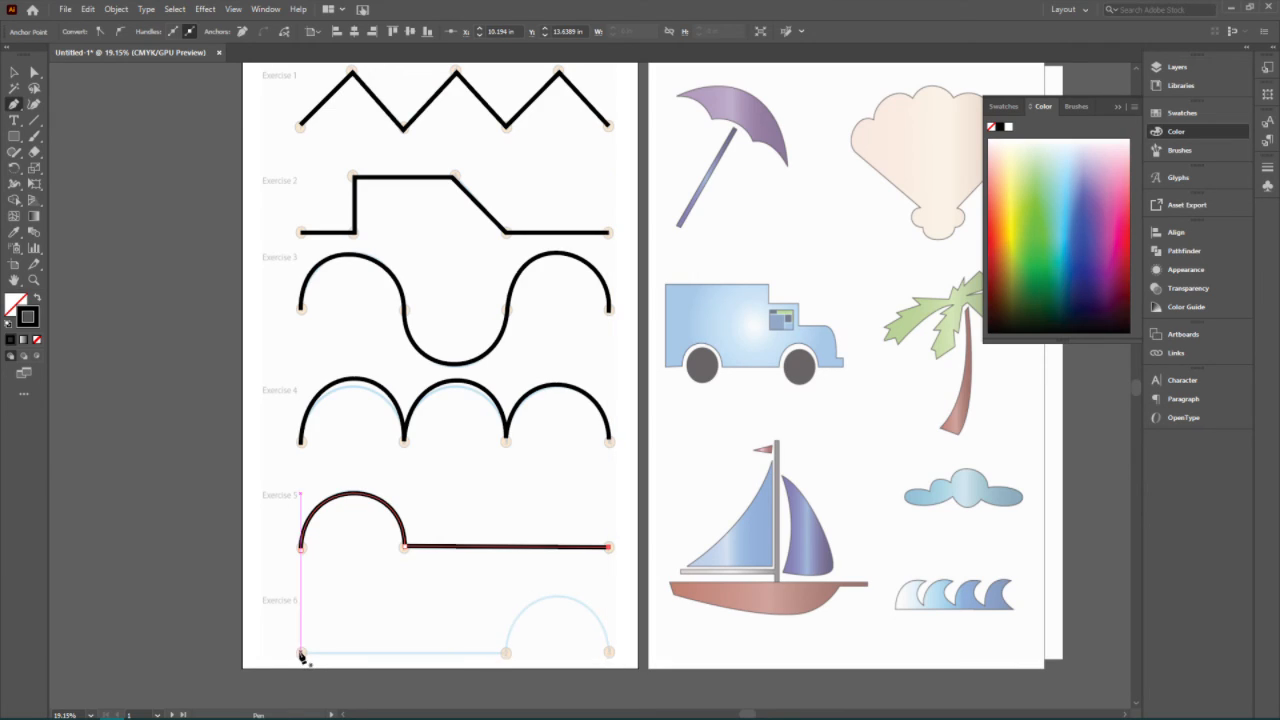
pyautogui.click(301, 653)
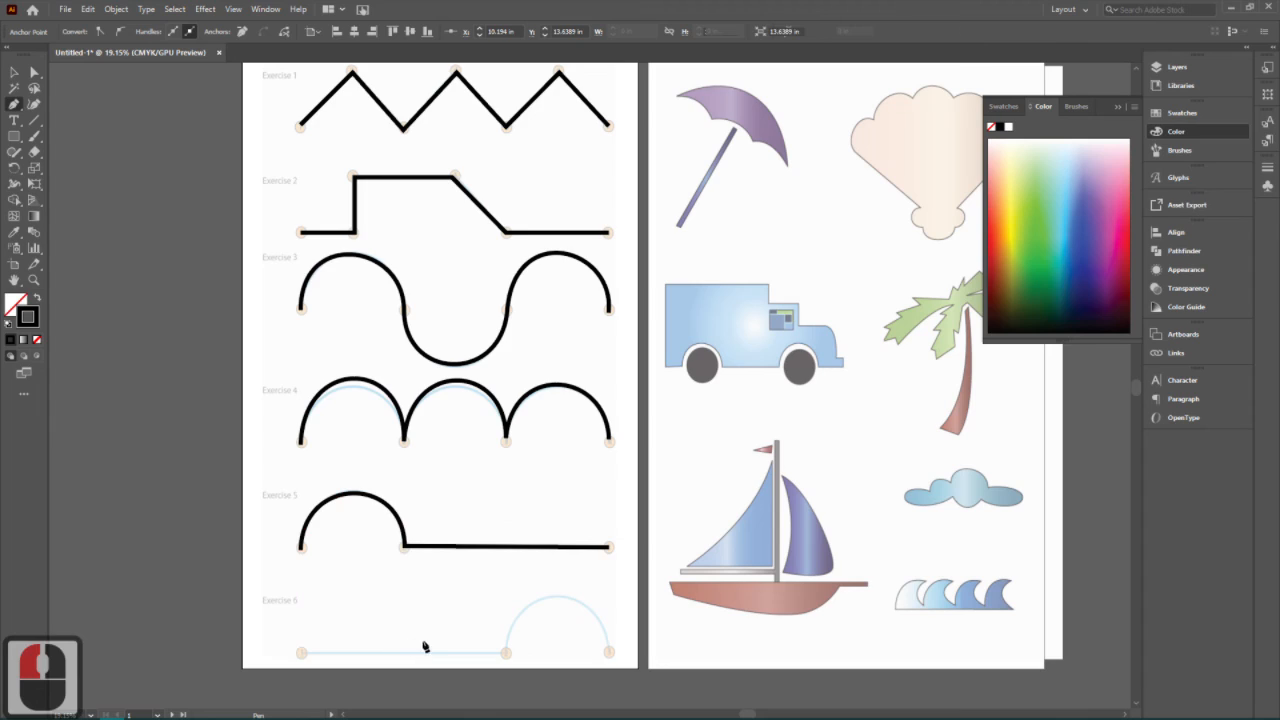
pyautogui.click(507, 655)
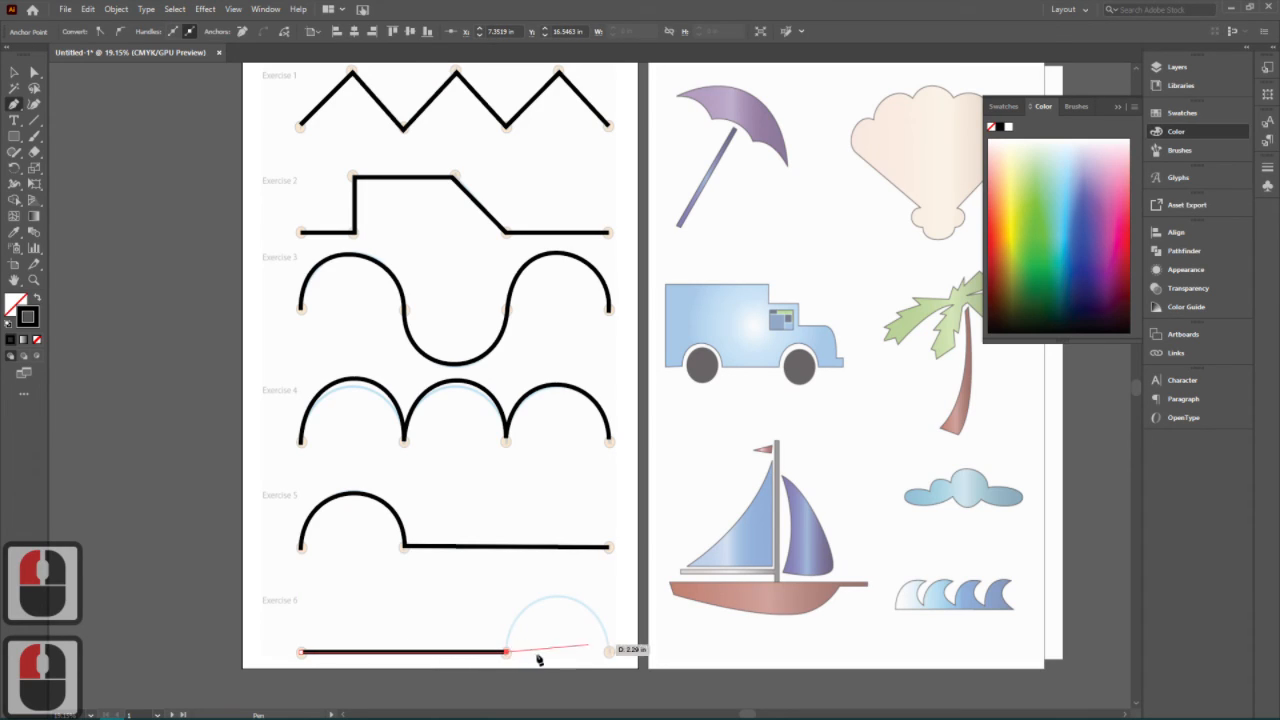
pyautogui.moveTo(509, 656); pyautogui.dragTo(503, 596)
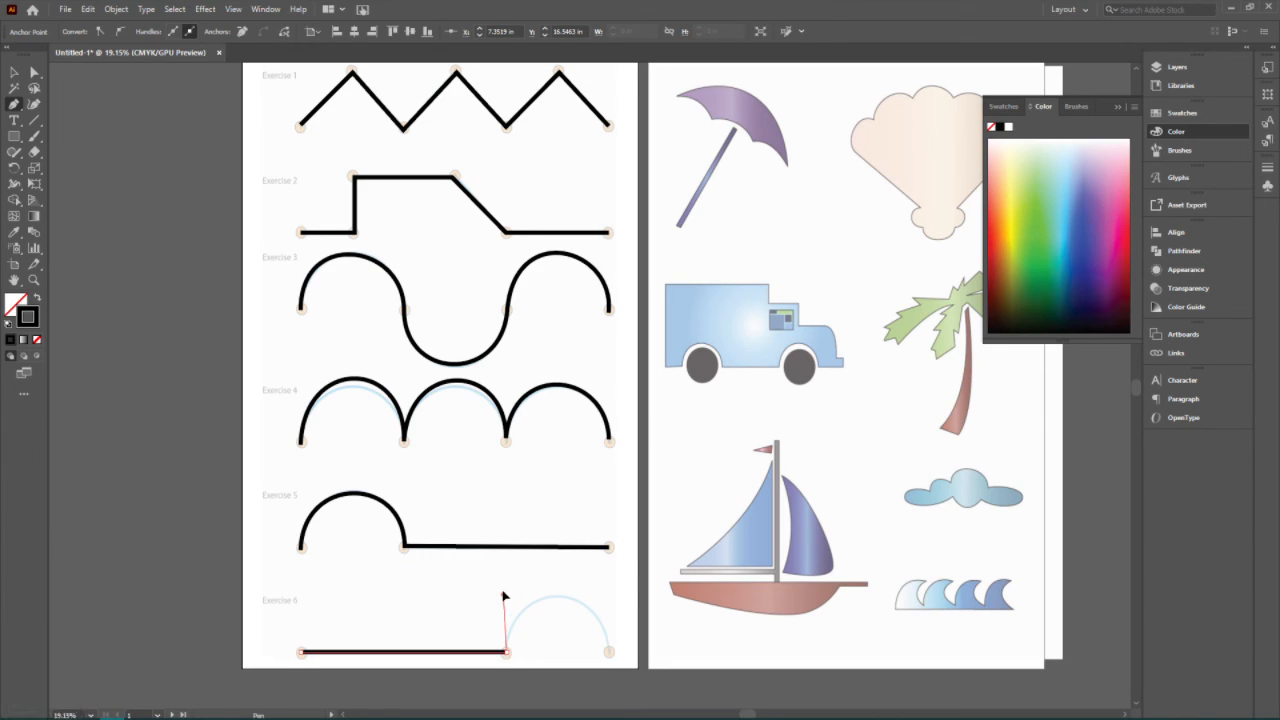
pyautogui.moveTo(334, 679); pyautogui.dragTo(510, 656)
pyautogui.moveTo(610, 653); pyautogui.dragTo(615, 699)
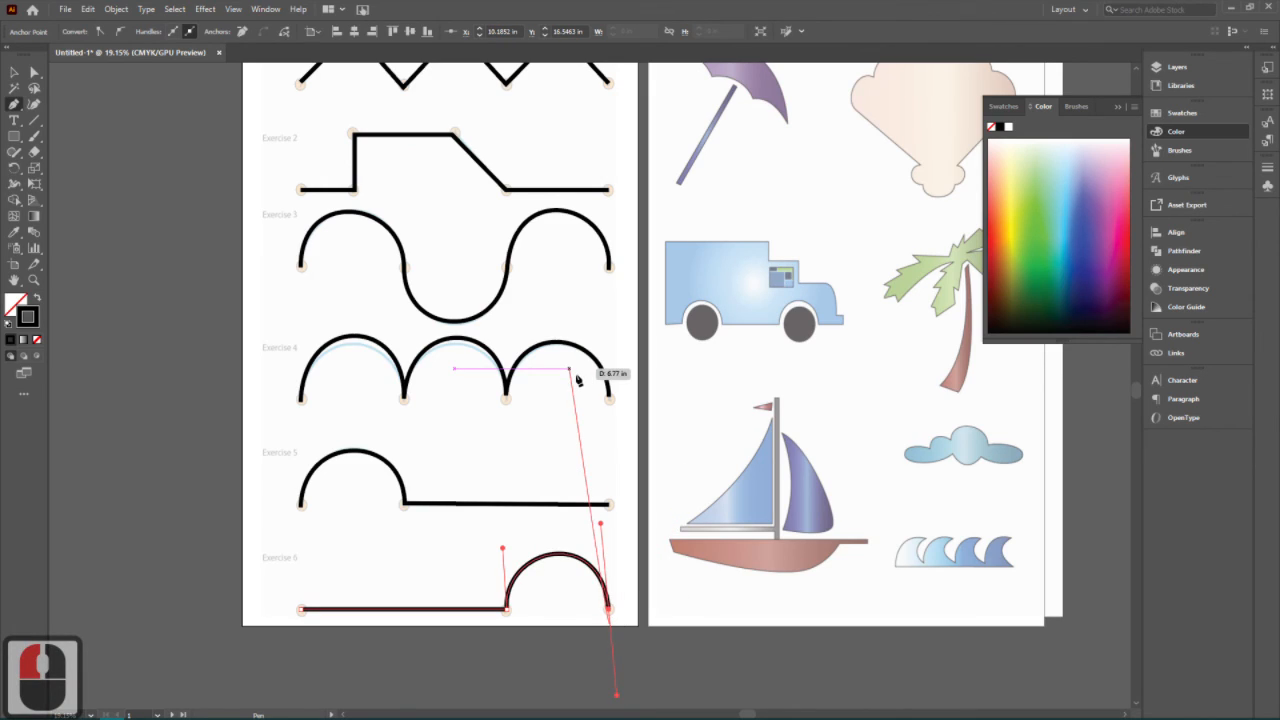
pyautogui.press('Return')
pyautogui.scroll(7, 766, 420)
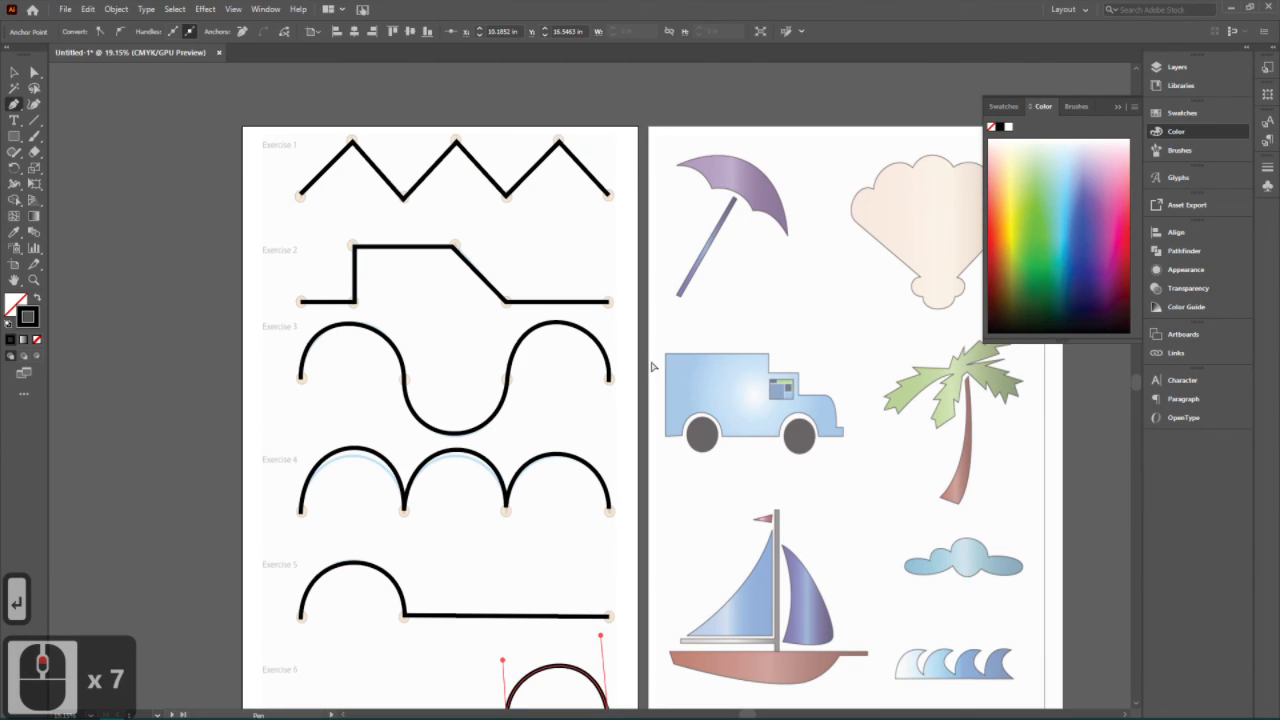
# Trace the umbrella canopy on the second worksheet with the Pen tool as a closed path with a curved top and scalloped lower edge
pyautogui.hscroll(4, 651, 367)
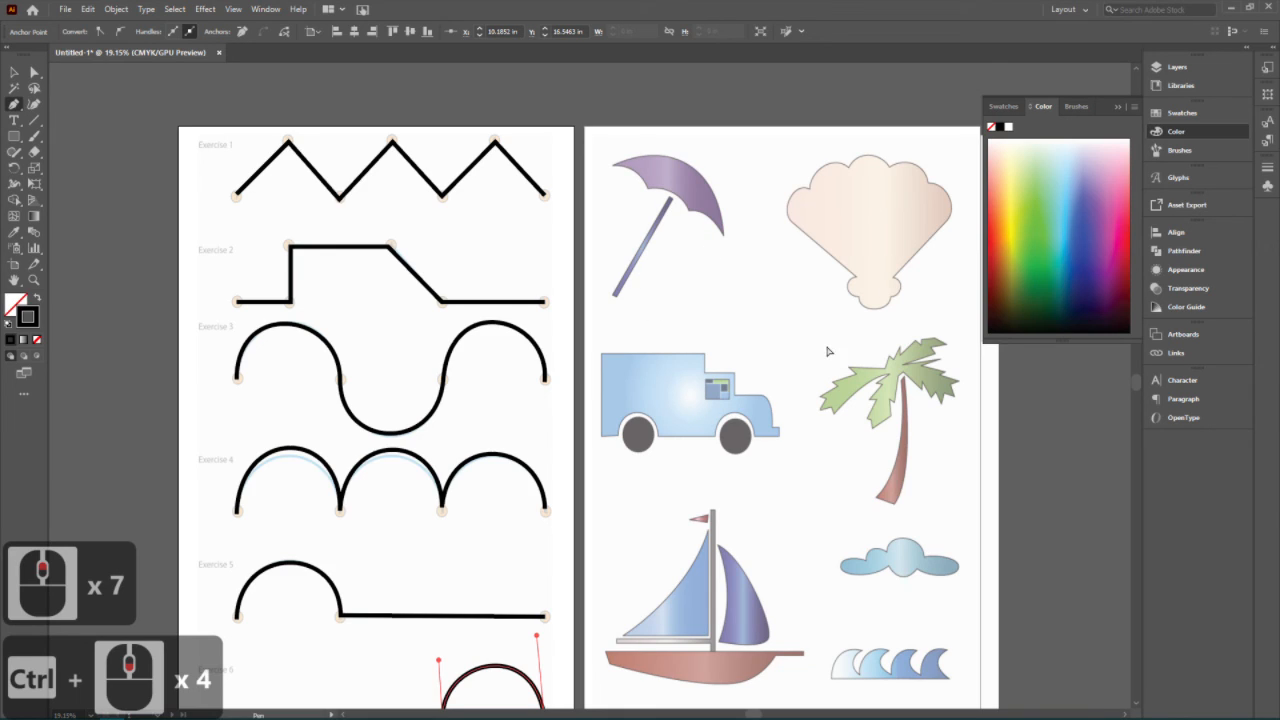
pyautogui.hscroll(5, 828, 351)
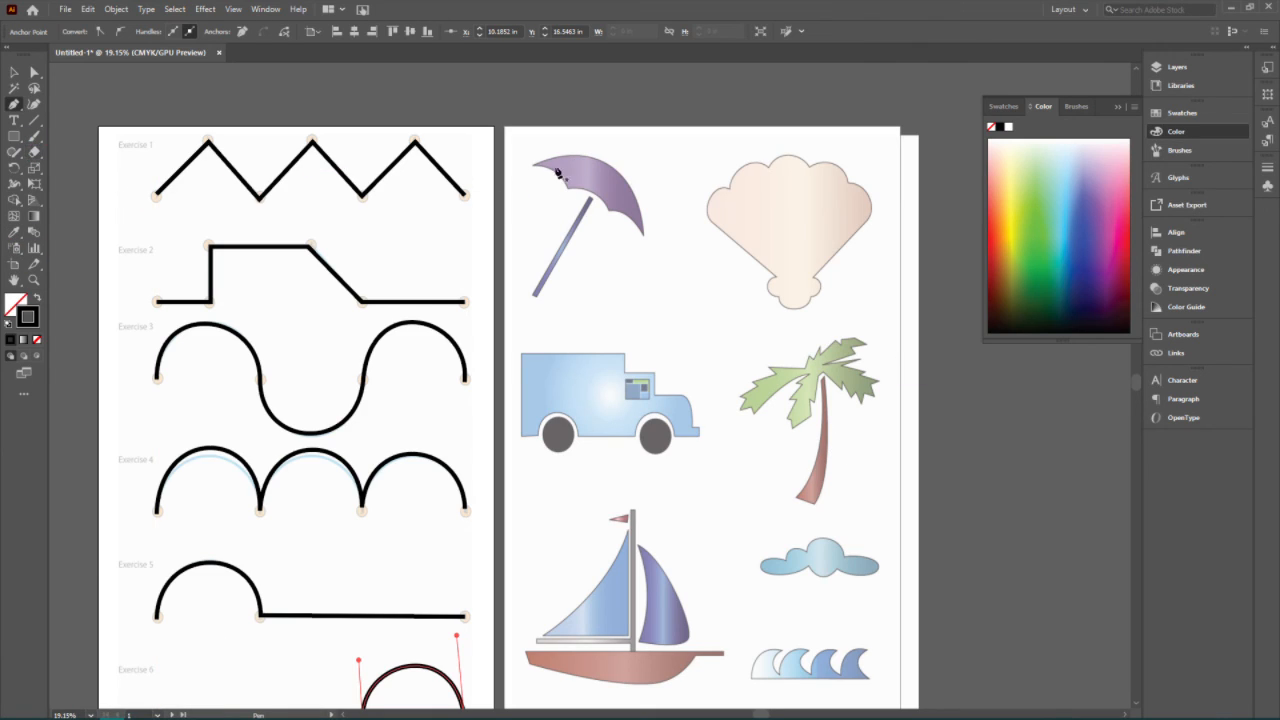
pyautogui.moveTo(532, 166); pyautogui.dragTo(589, 131)
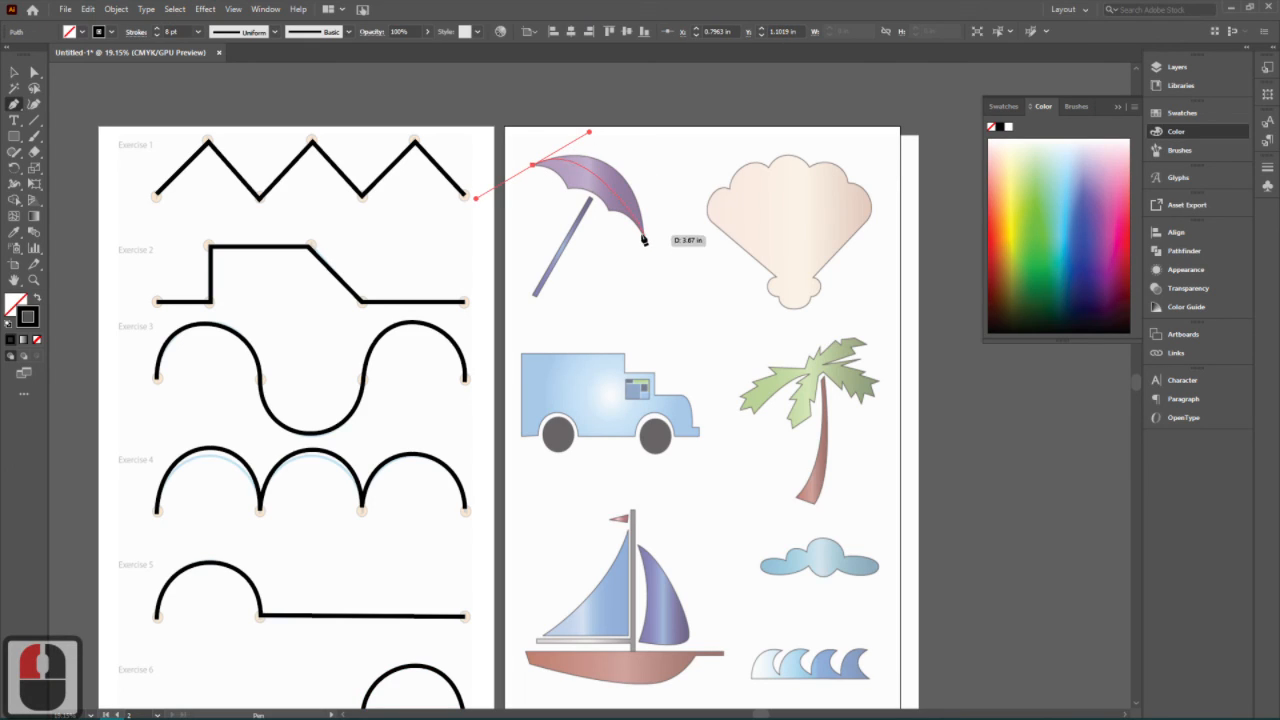
pyautogui.moveTo(641, 234)
pyautogui.mouseDown()
pyautogui.moveTo(640, 308)
pyautogui.moveTo(608, 181)
pyautogui.moveTo(613, 220)
pyautogui.mouseUp()
pyautogui.moveTo(614, 222); pyautogui.dragTo(572, 166)
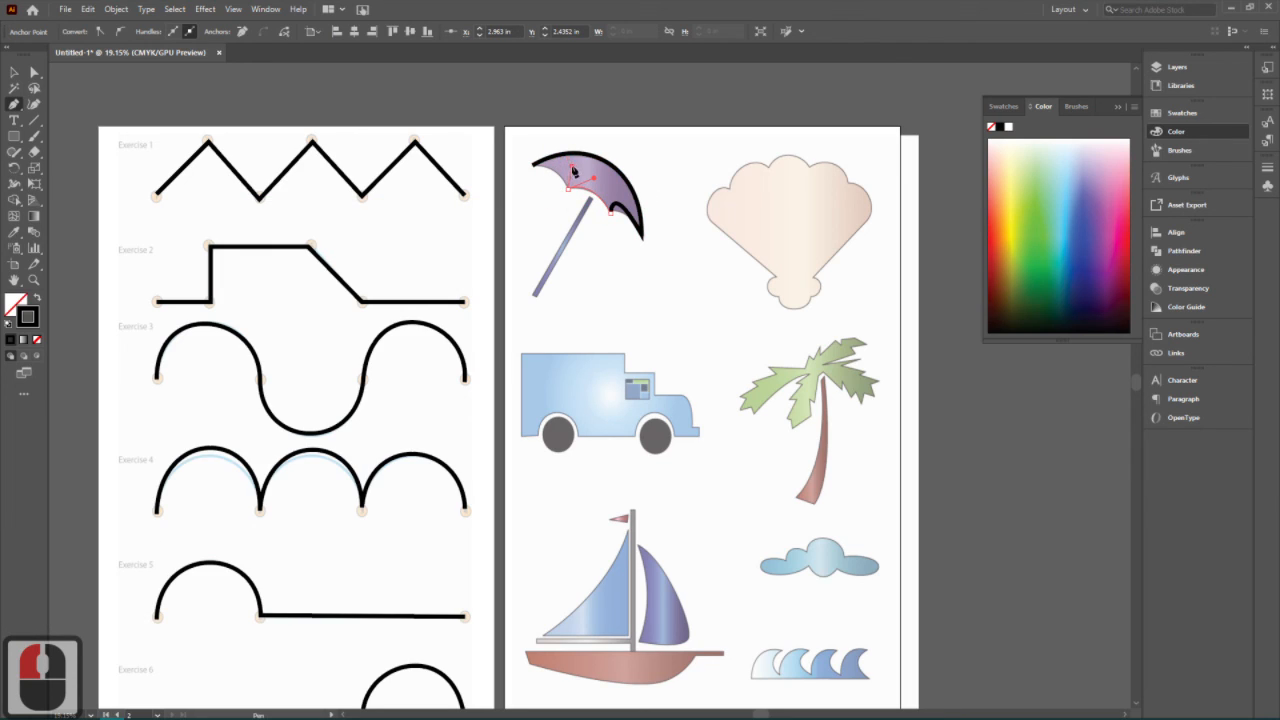
pyautogui.click(532, 165)
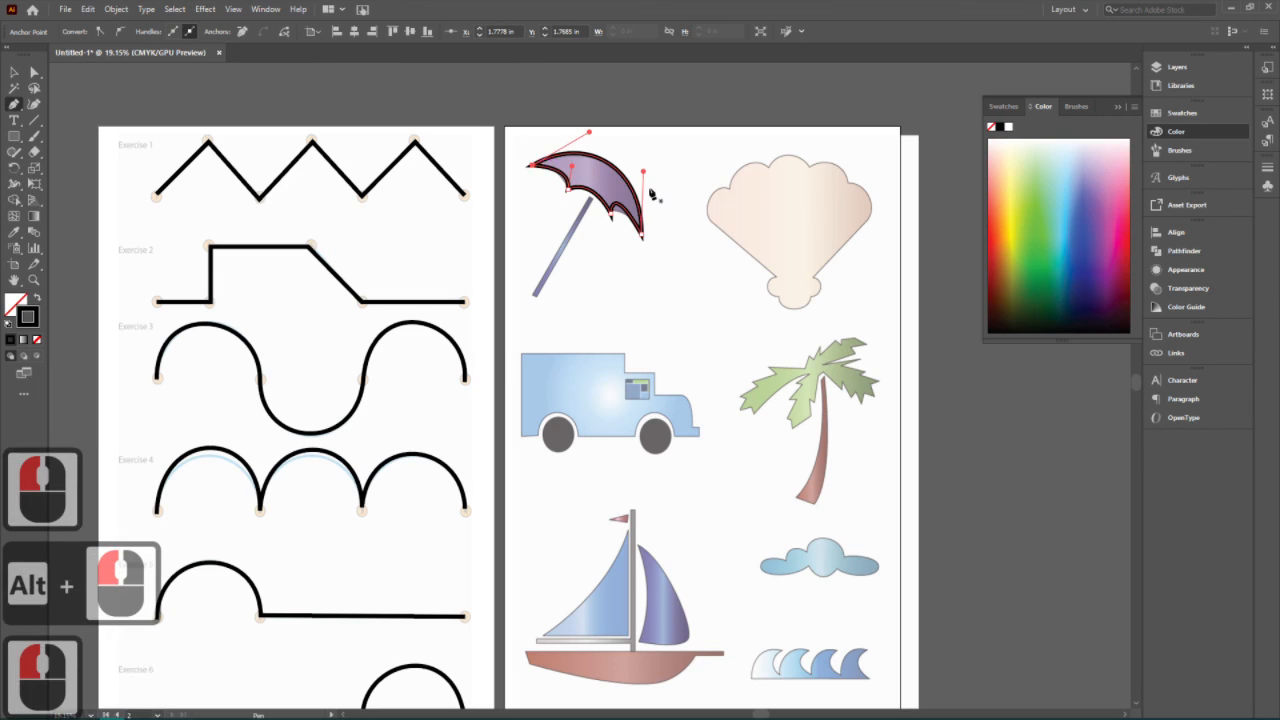
# Reshape the canopy's rightmost scallop by adjusting the direction handle of its lower-edge anchor point, and deselect the path
pyautogui.click(34, 72)
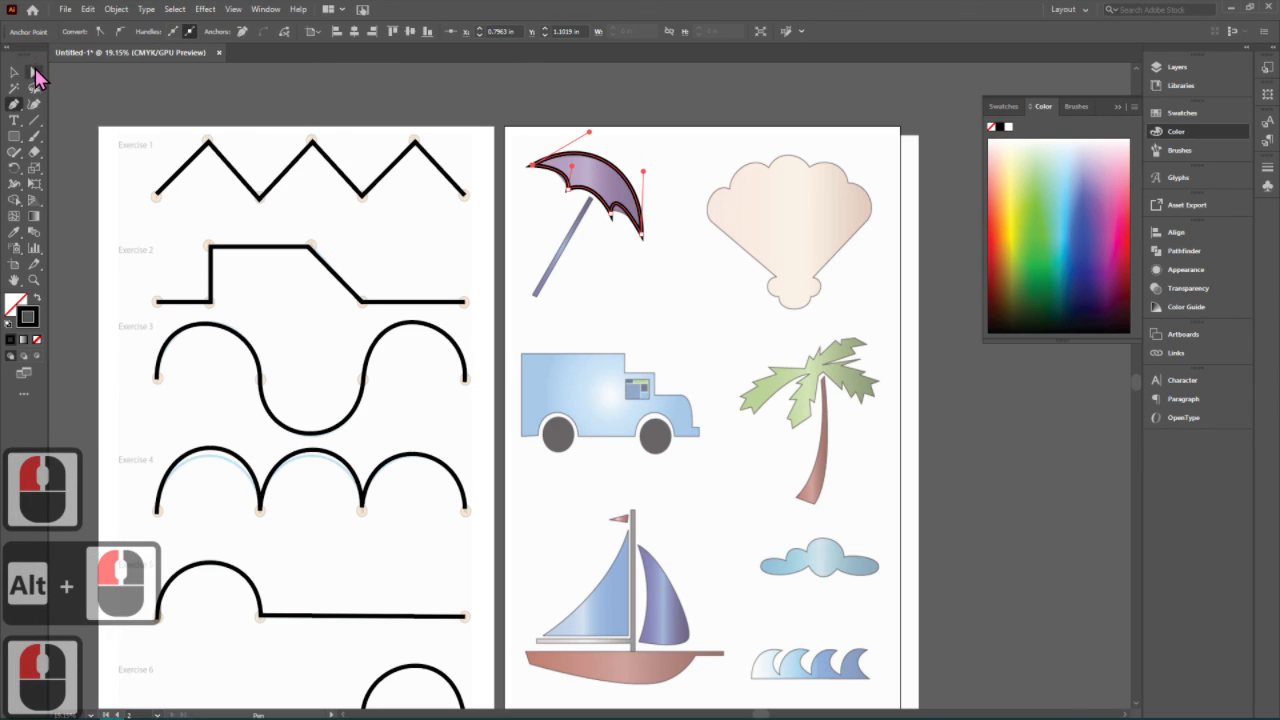
pyautogui.click(619, 220)
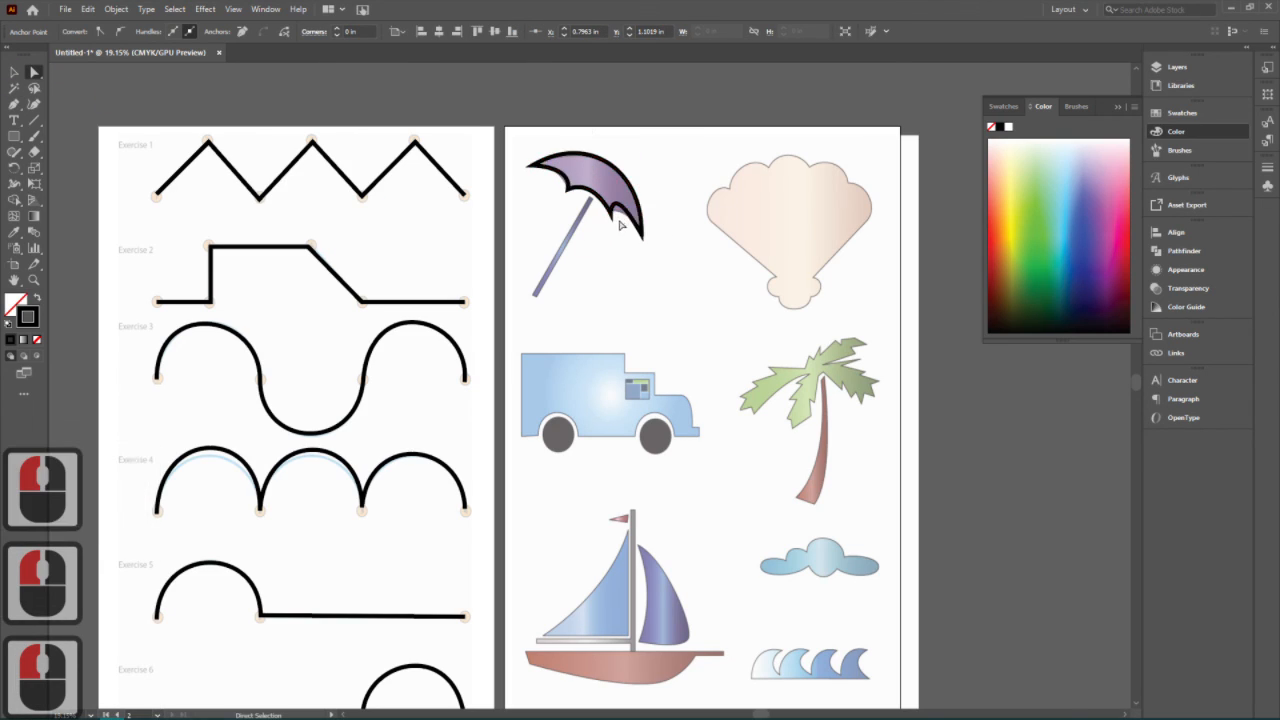
pyautogui.click(609, 212)
pyautogui.click(612, 211)
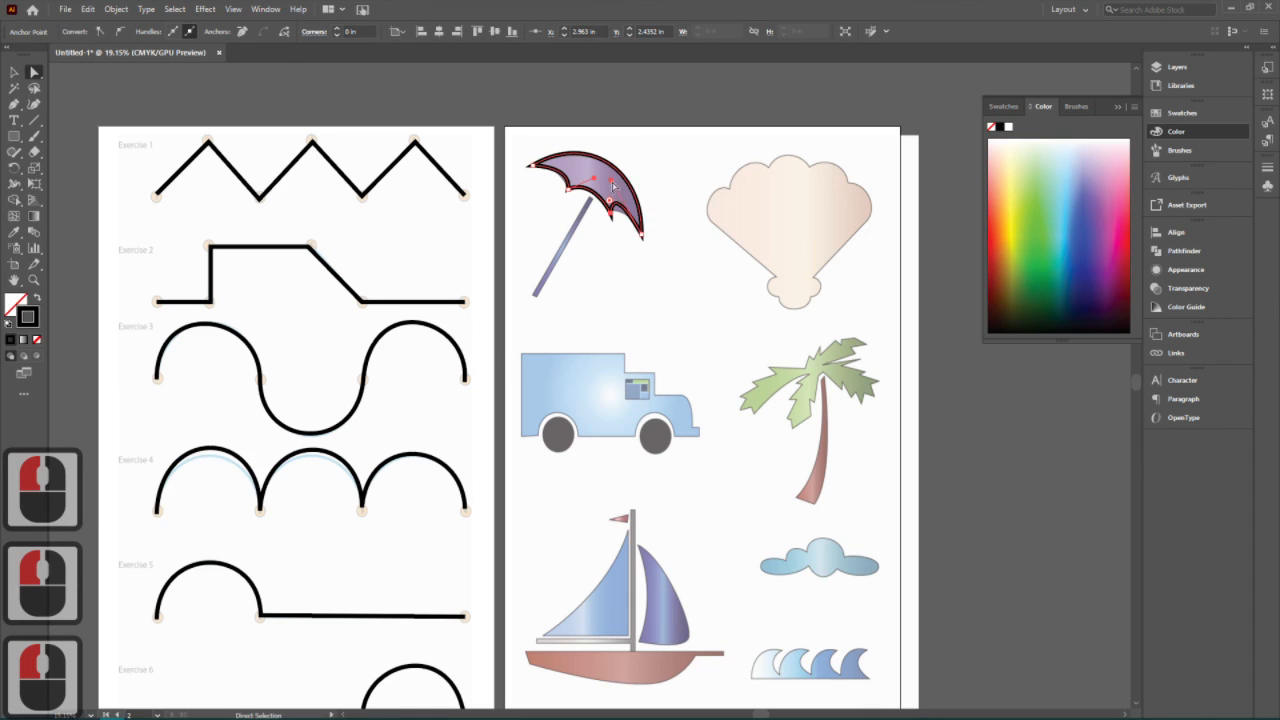
pyautogui.moveTo(617, 192); pyautogui.dragTo(628, 204)
pyautogui.click(697, 225)
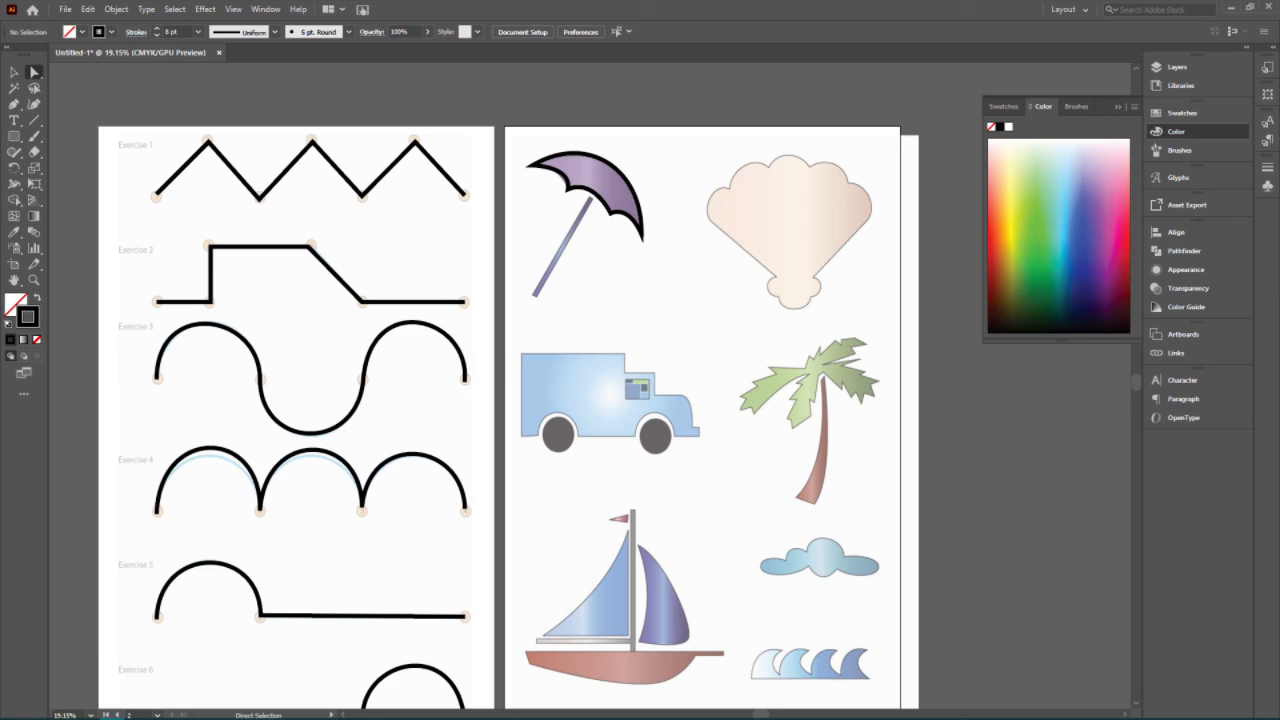
# Fill the traced umbrella canopy with a solid purple, keeping its black stroke, and deselect it
pyautogui.click(14, 72)
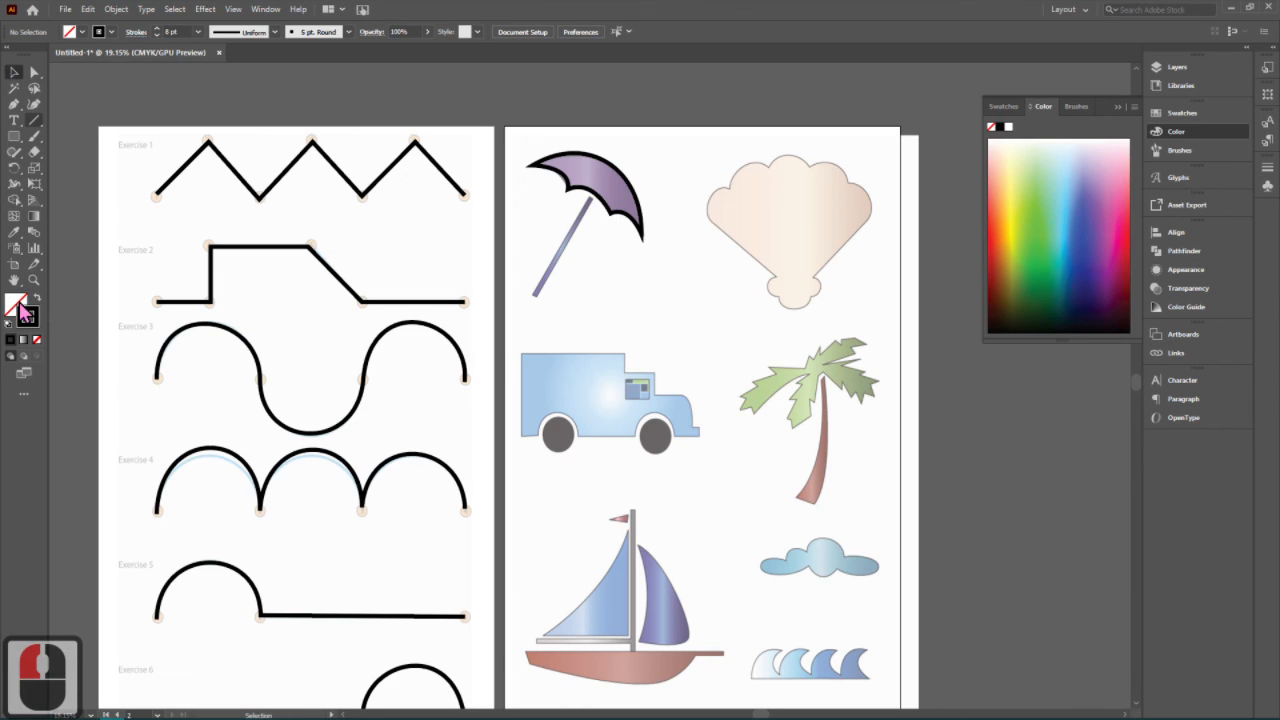
pyautogui.doubleClick(22, 312)
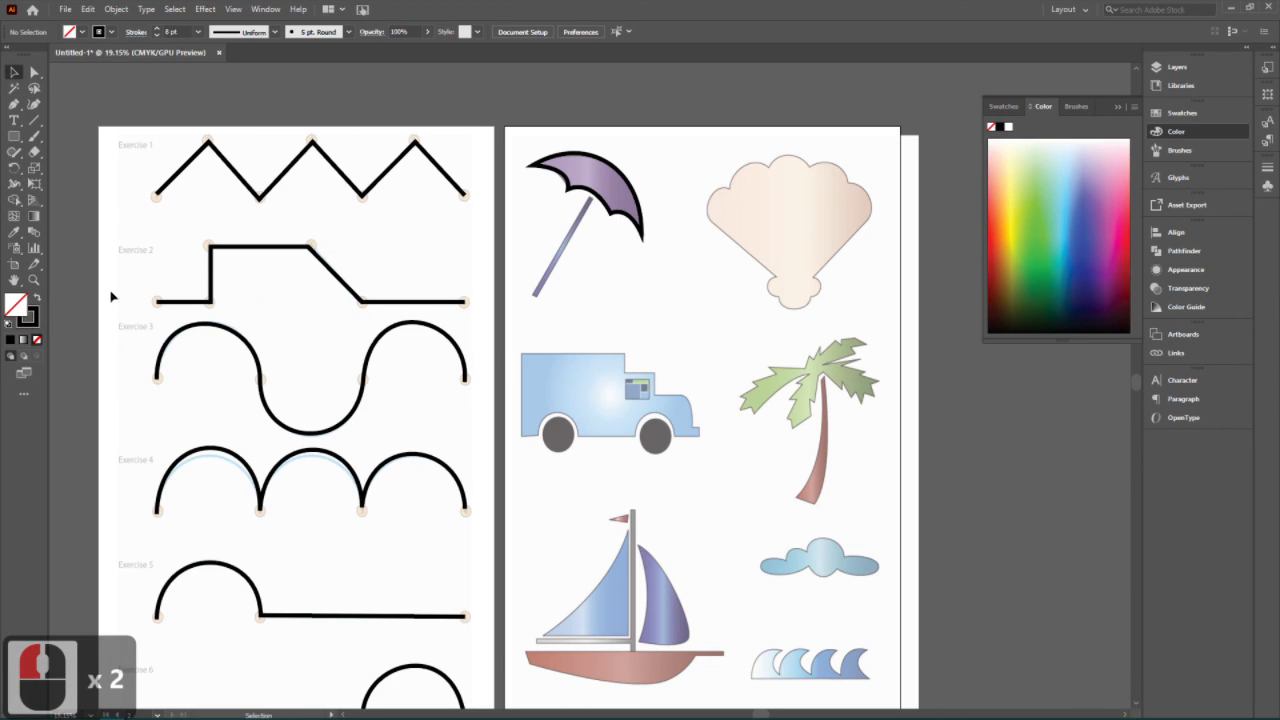
pyautogui.click(630, 190)
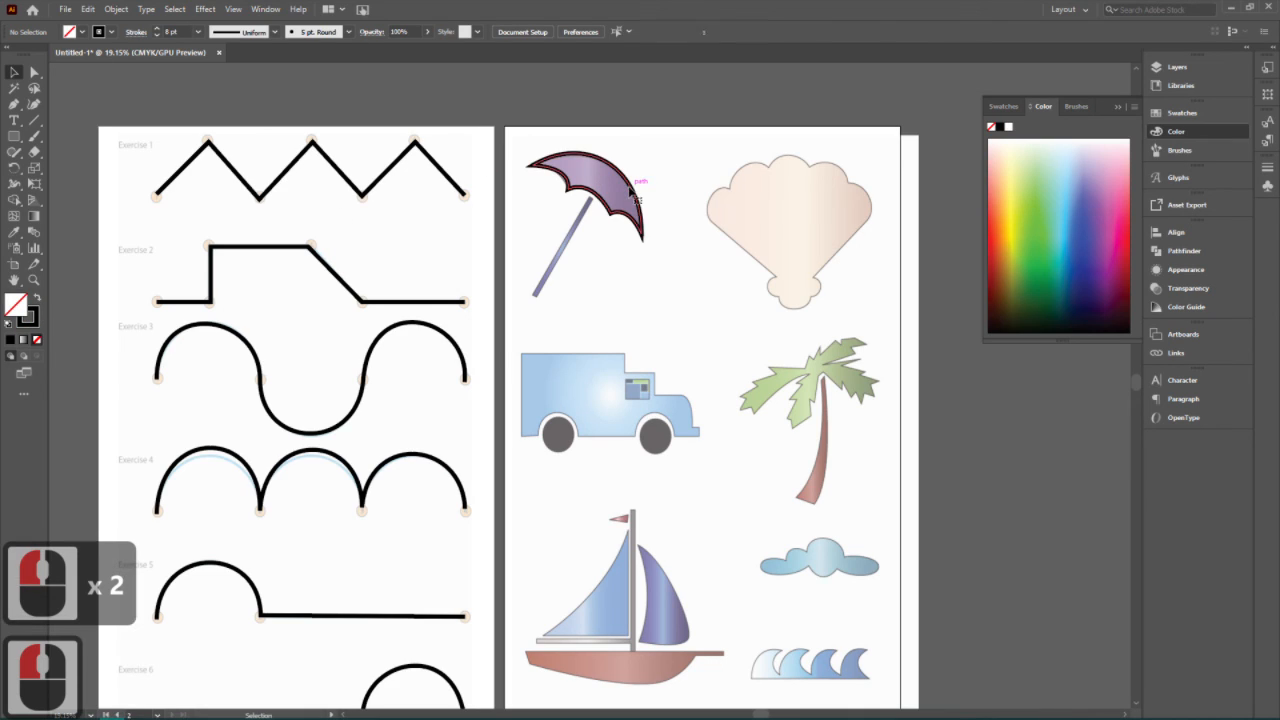
pyautogui.click(1093, 181)
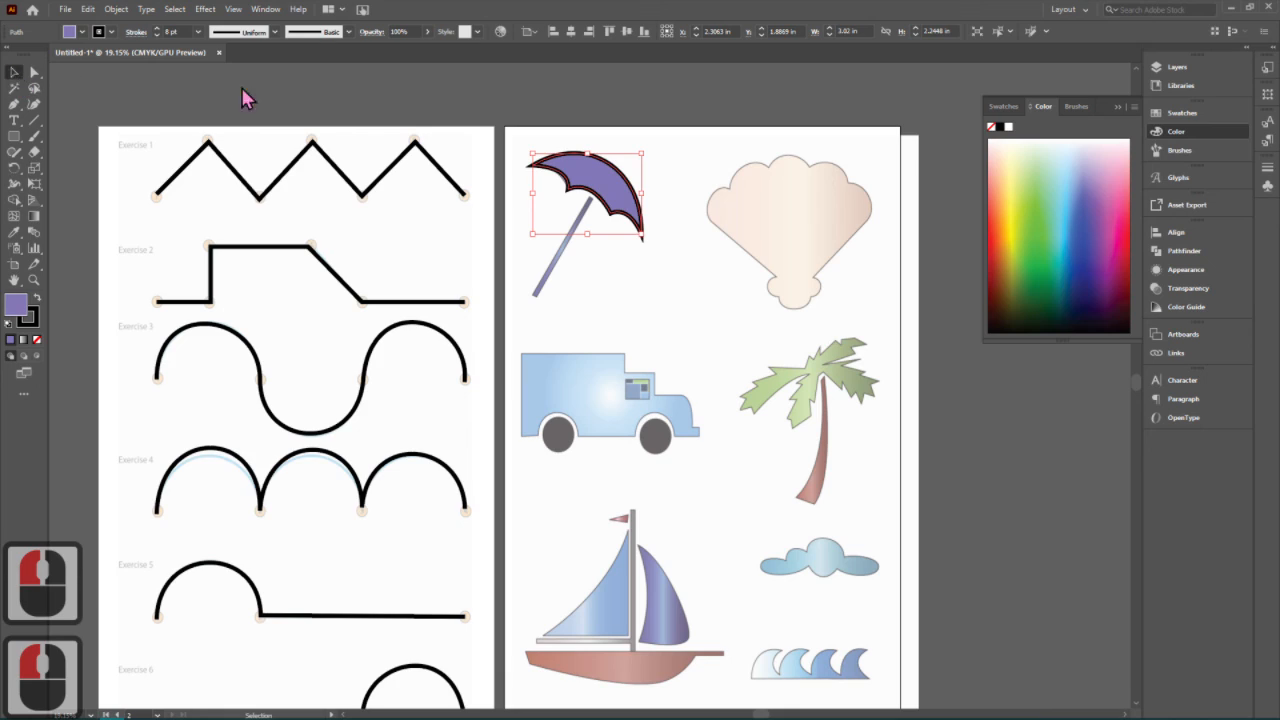
pyautogui.doubleClick(920, 232)
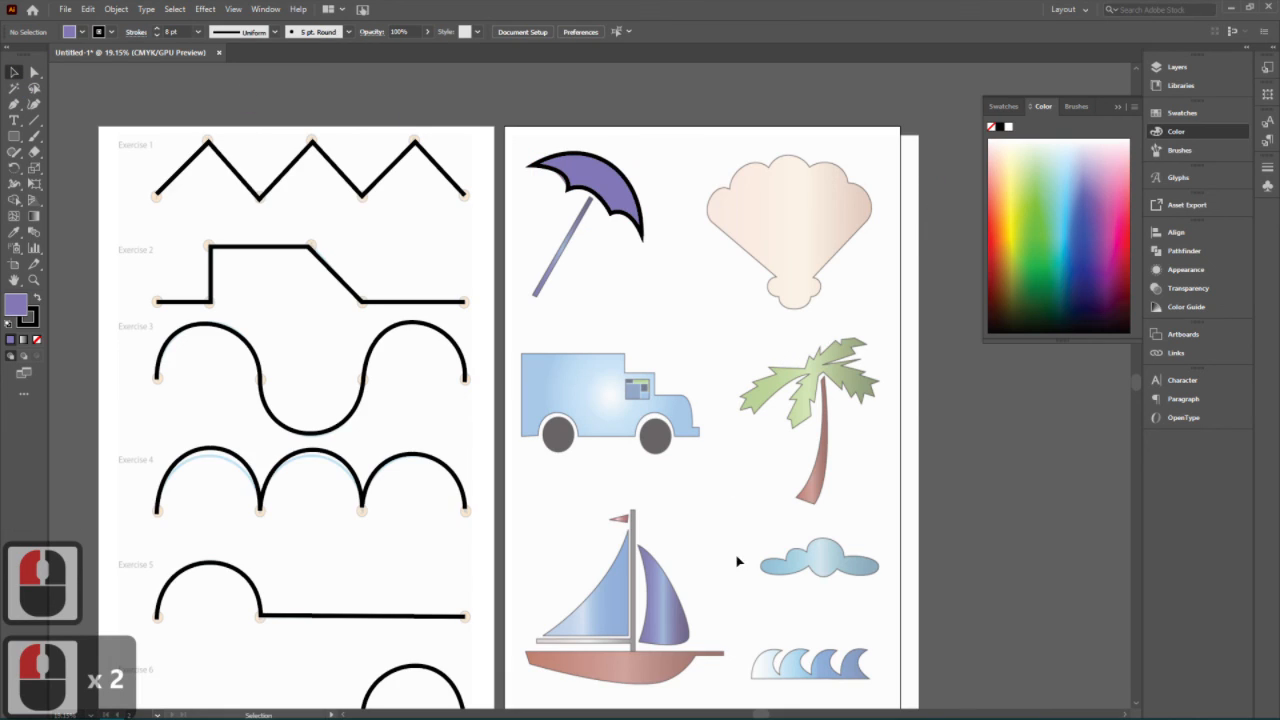